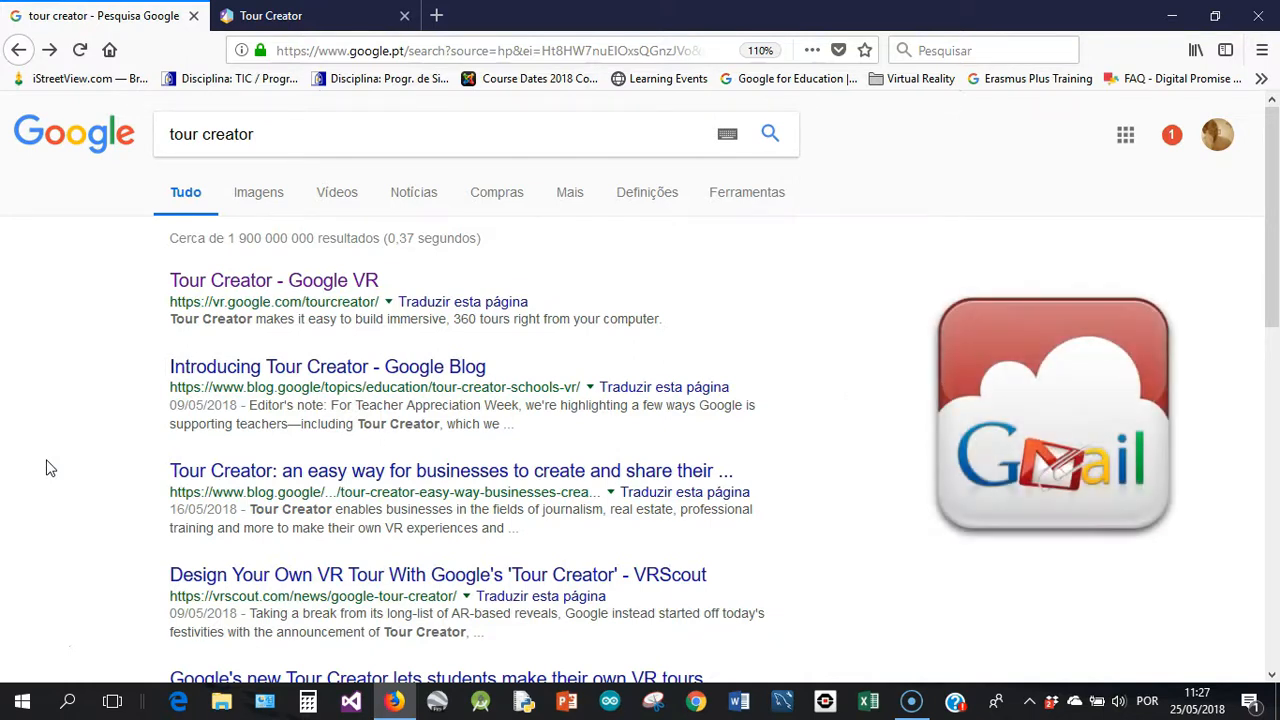
Step: Start a new tour in Tour Creator and title it "Batalha Monastery"
left_click(356, 16)
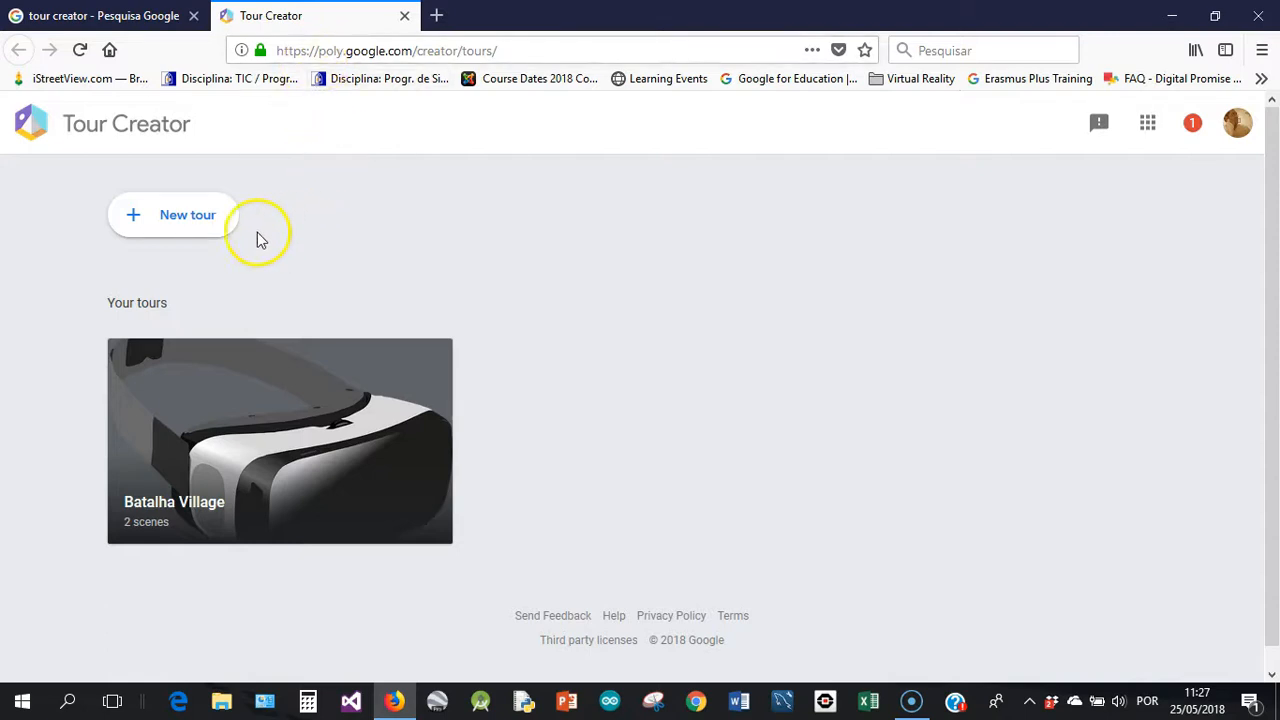
left_click(195, 218)
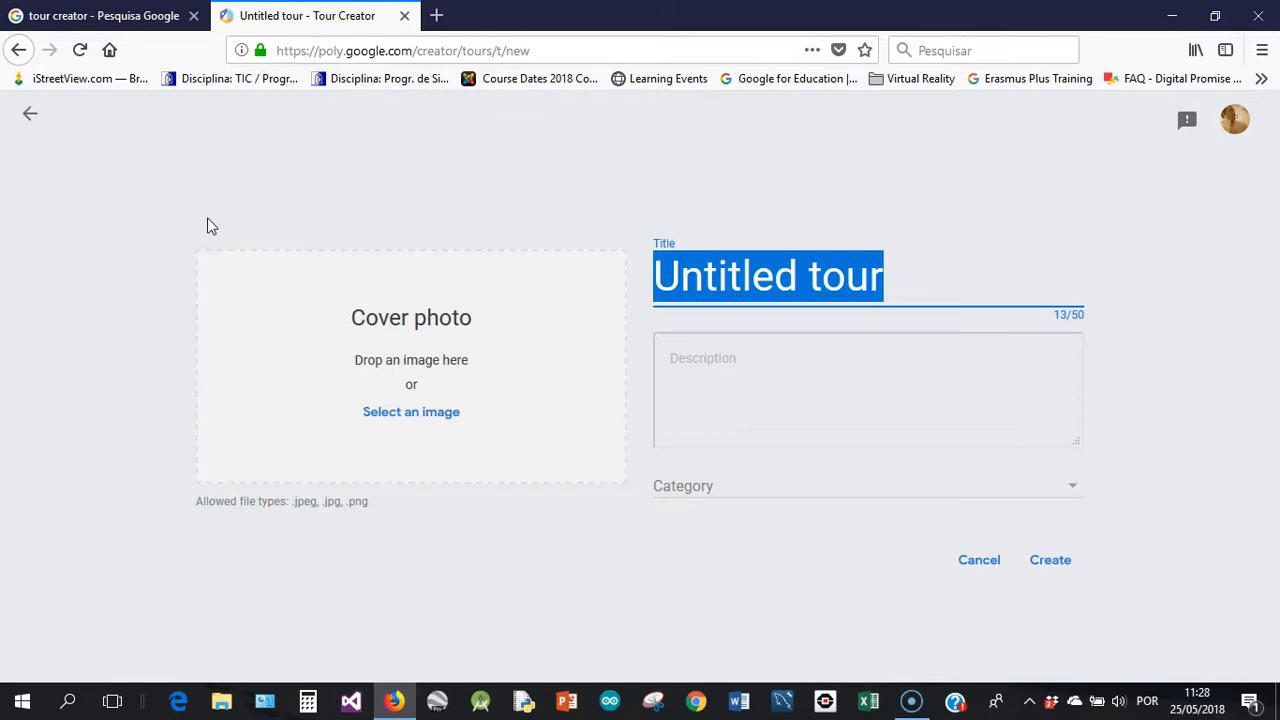
type("Batalha")
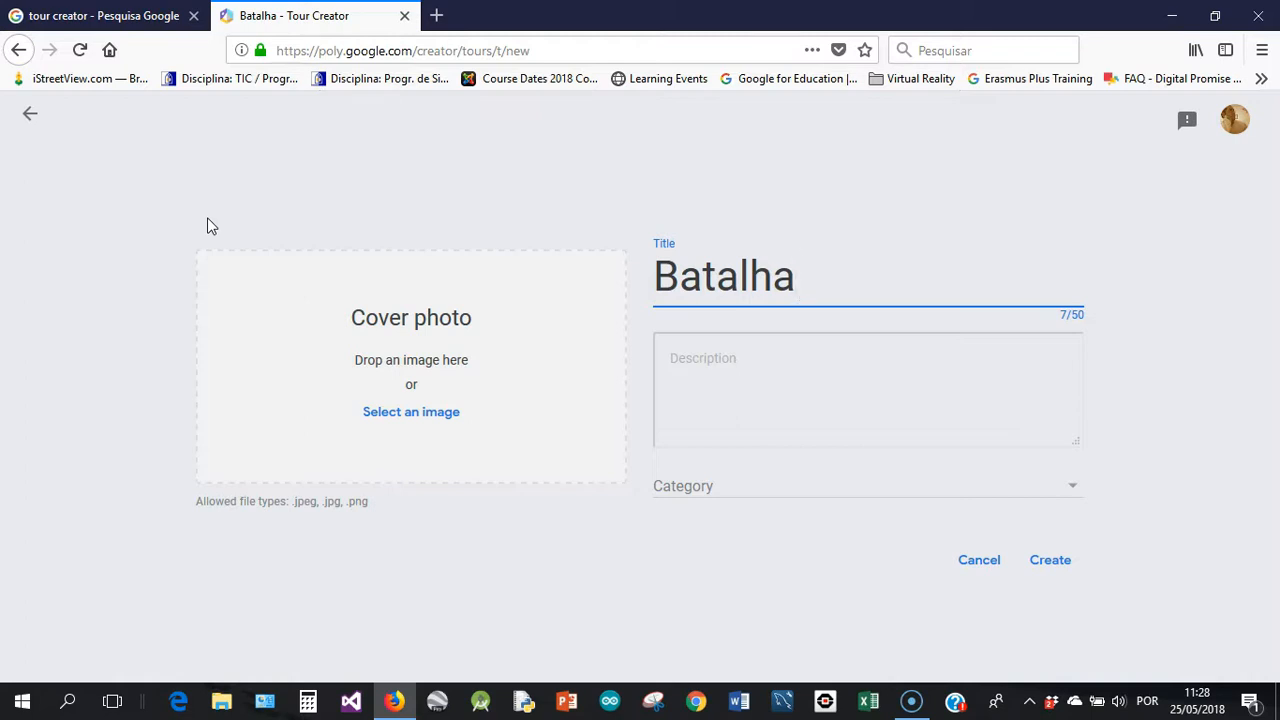
type("Monastery")
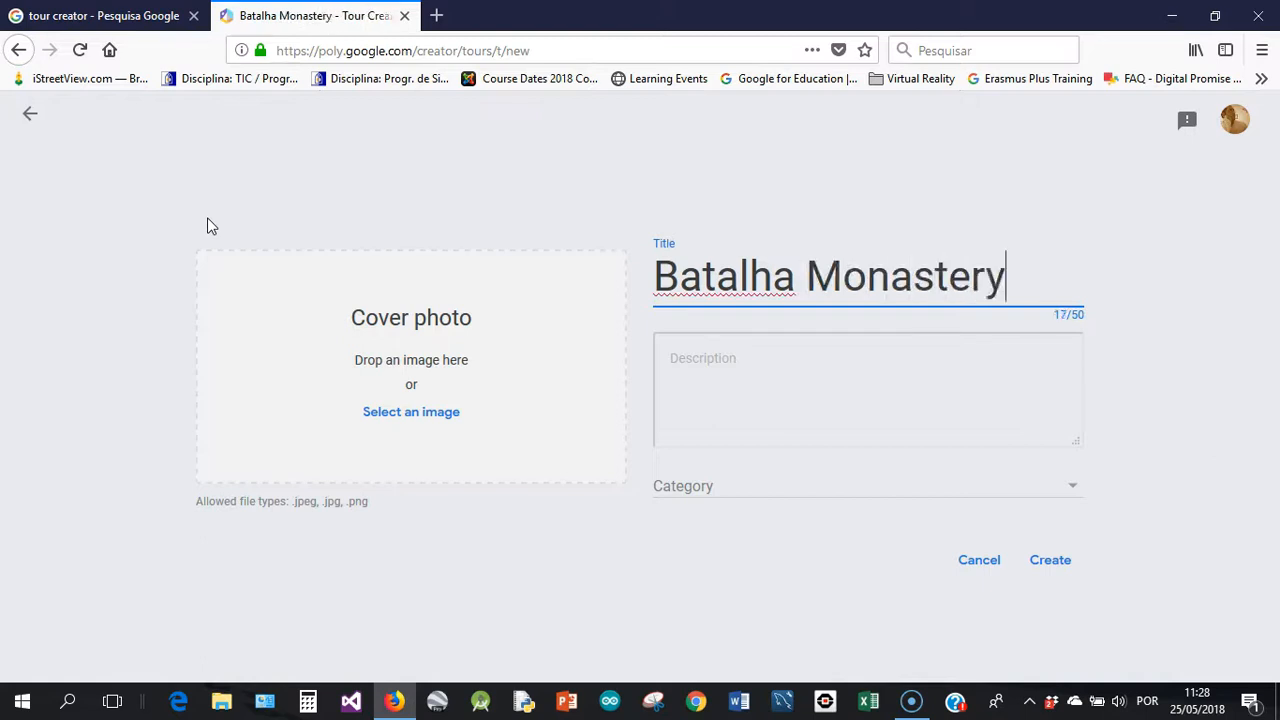
Step: Set the horse image from the tour_creator_Batalha folder as the tour's cover photo
left_click(411, 418)
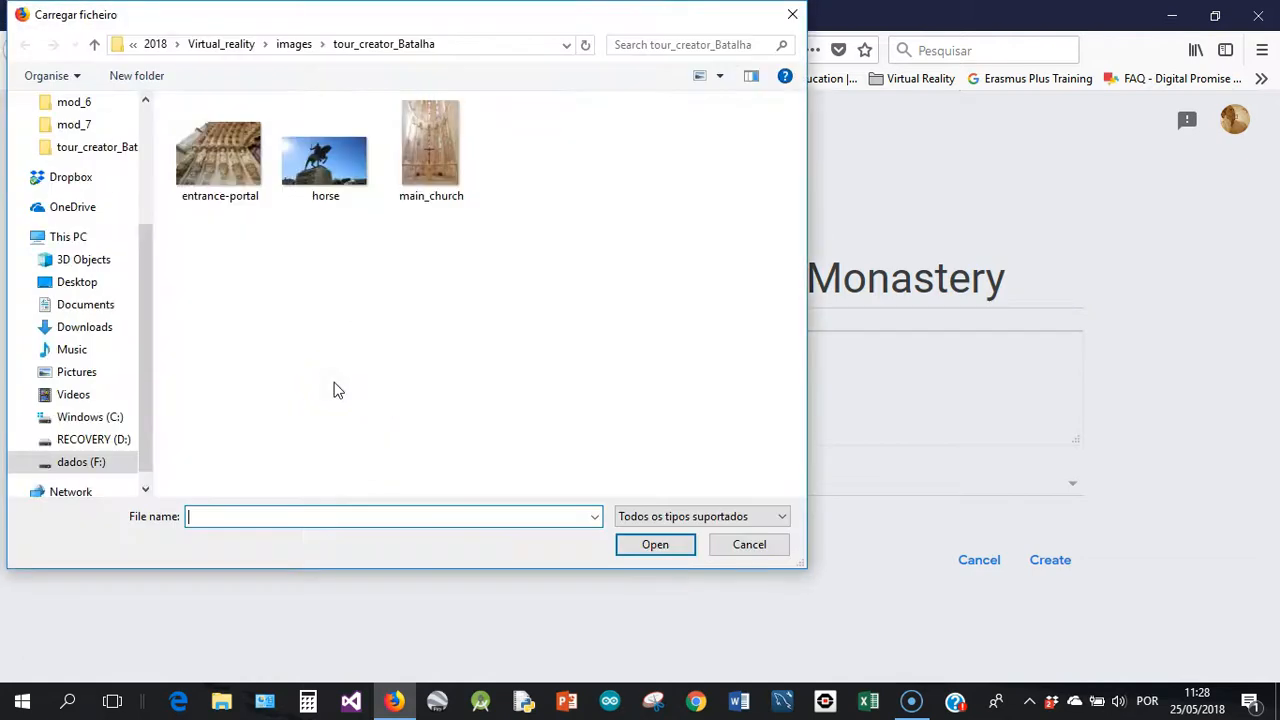
left_click(326, 190)
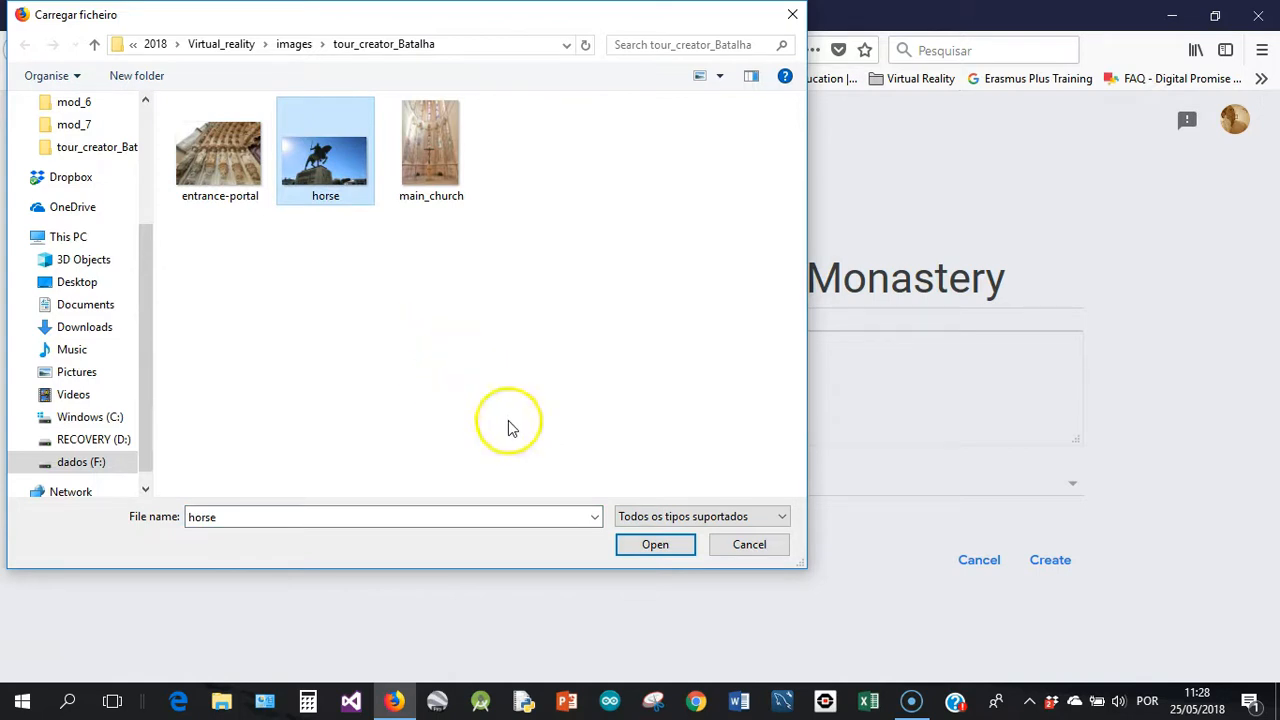
left_click(660, 546)
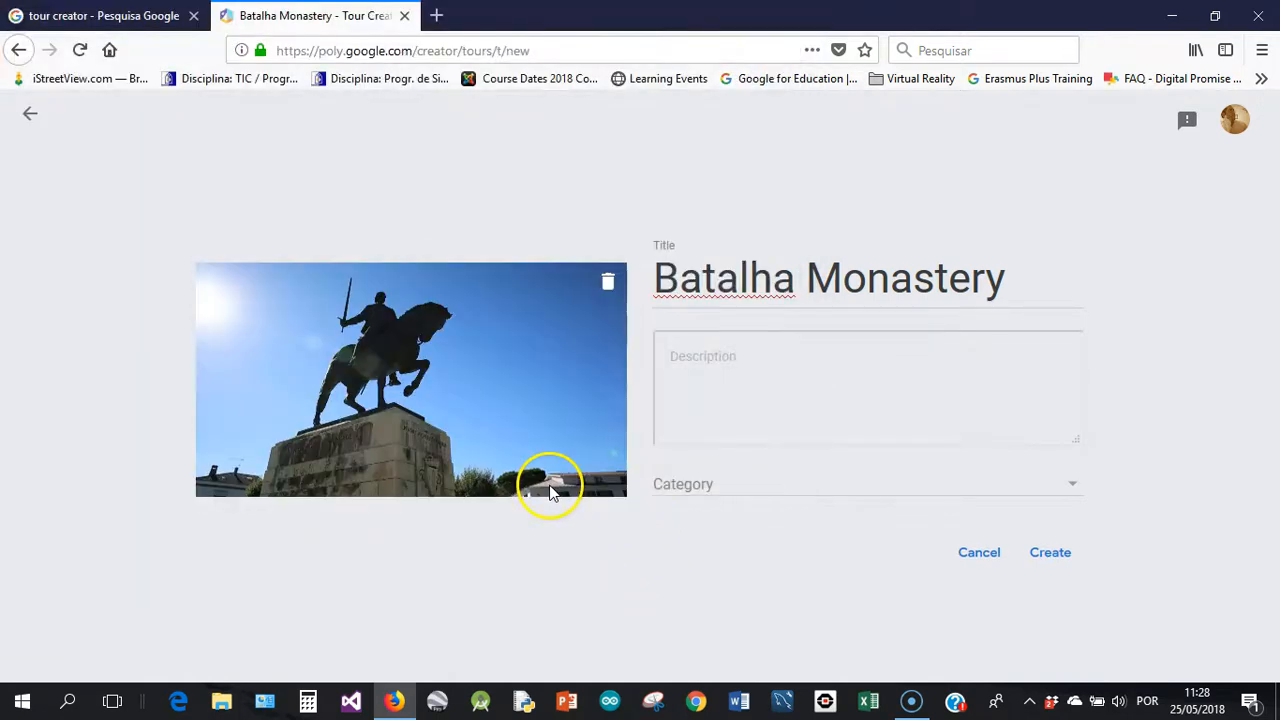
Step: Create the tour with the description "This a VR field trip in Batalha Monastery" and the category Culture & Humanity
left_click(702, 372)
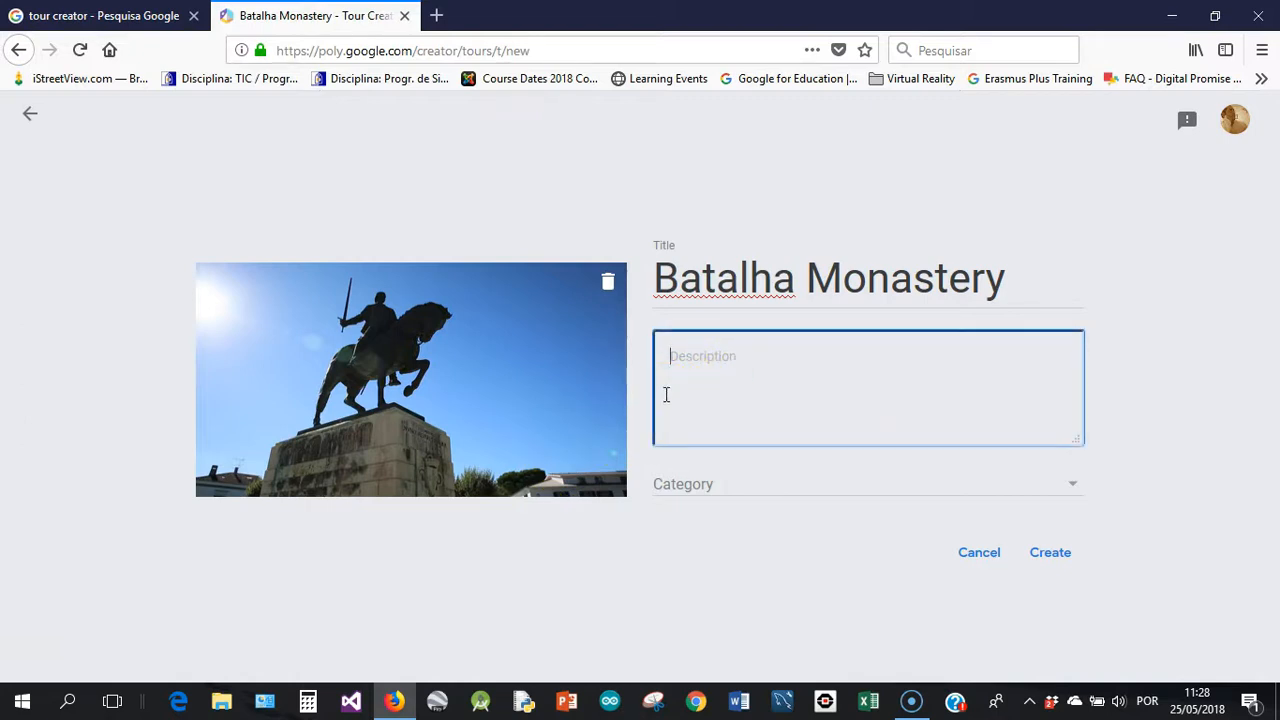
type("This a VR field trip in Batalha Monastery")
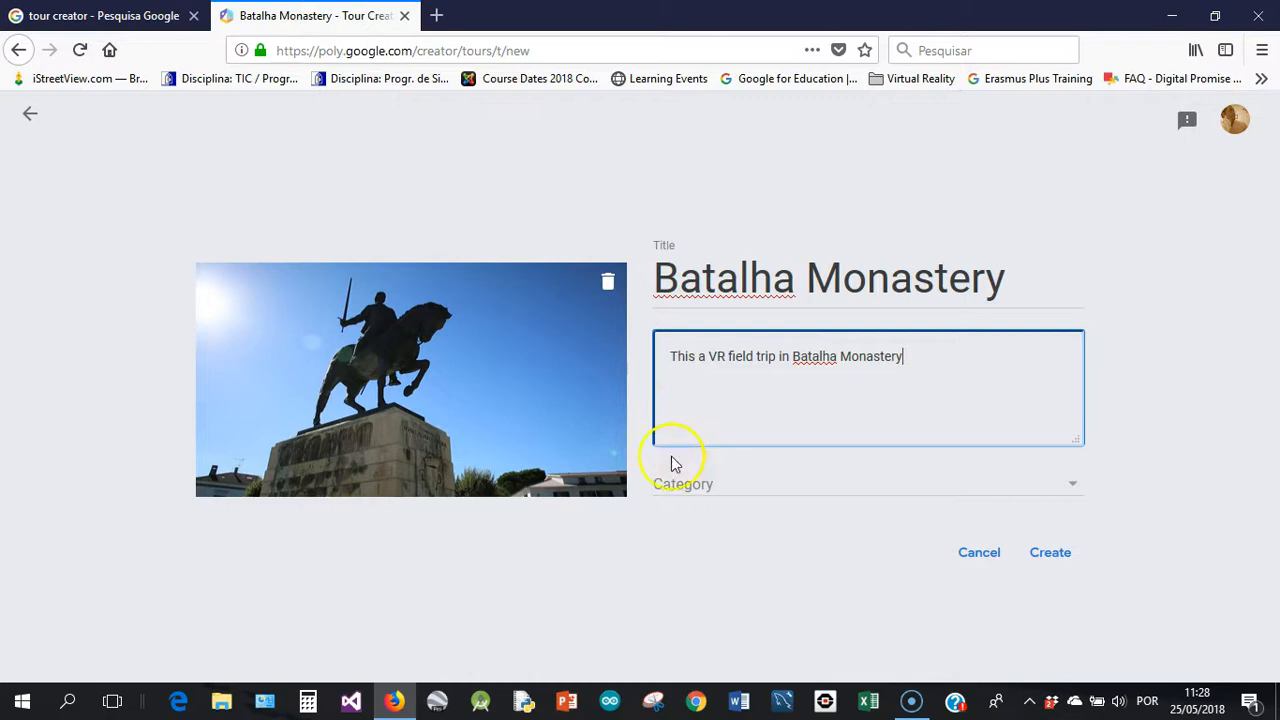
left_click(686, 486)
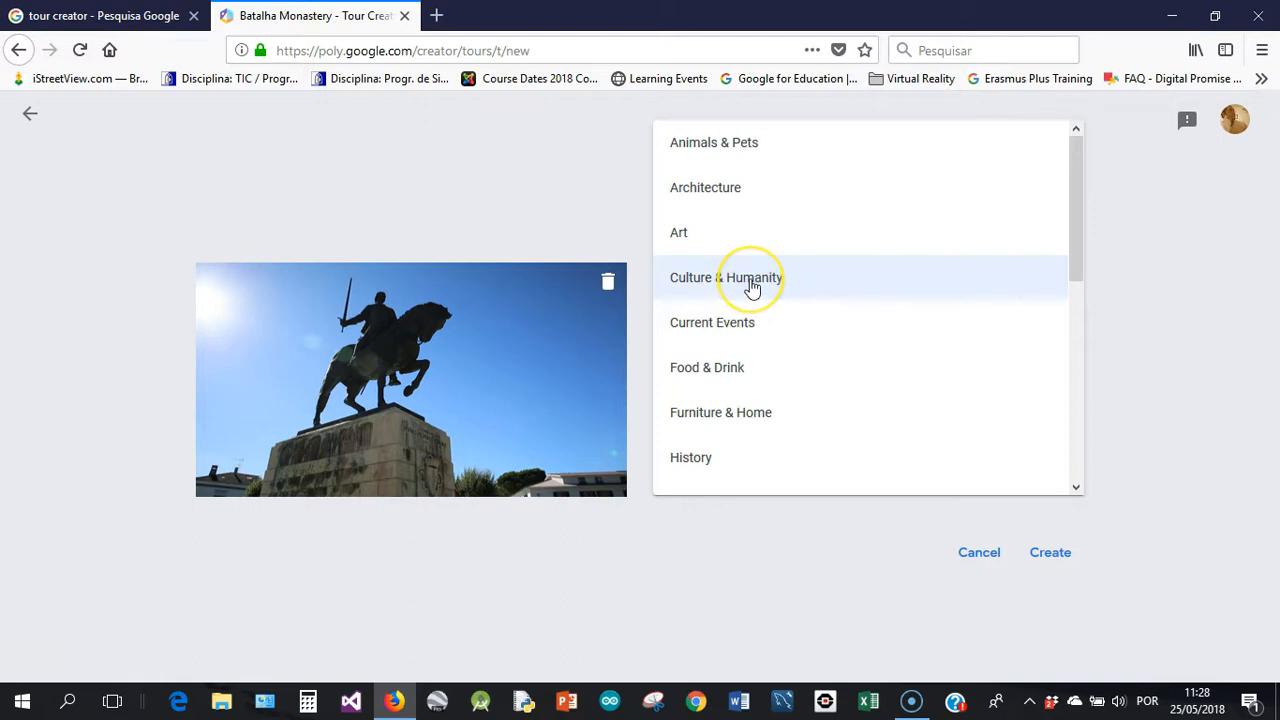
left_click(752, 287)
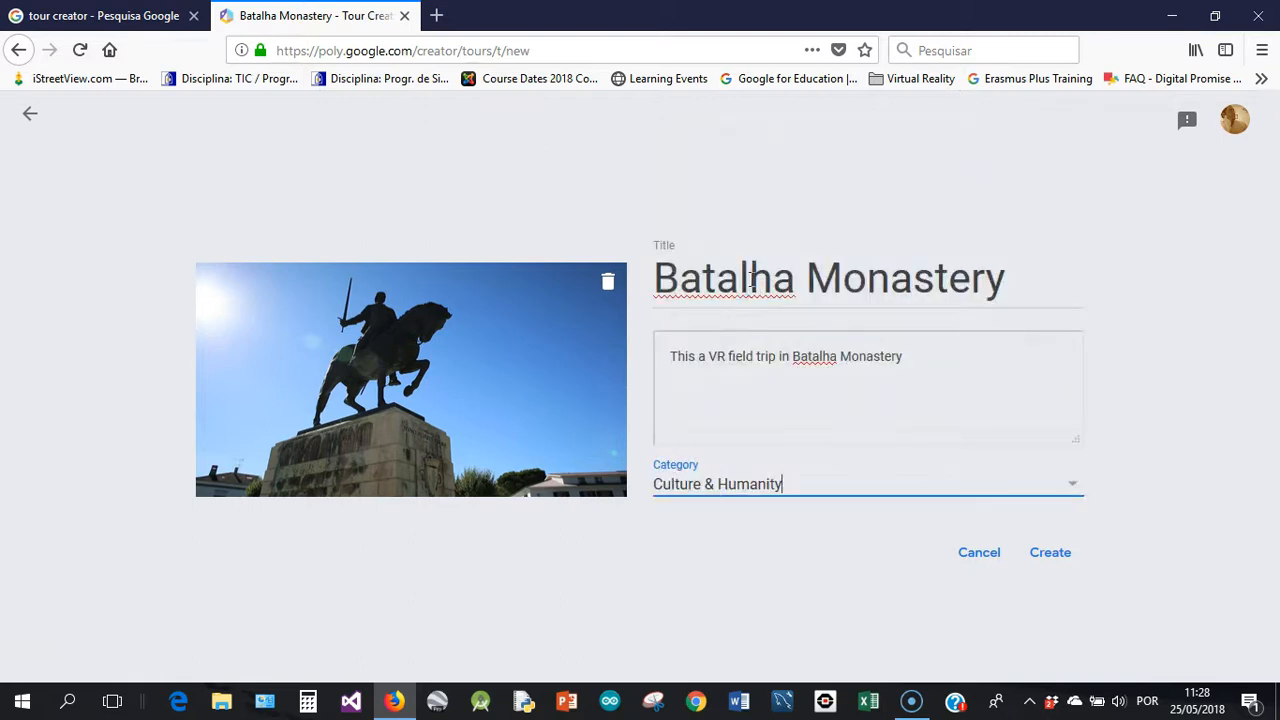
left_click(1038, 540)
left_click(1052, 556)
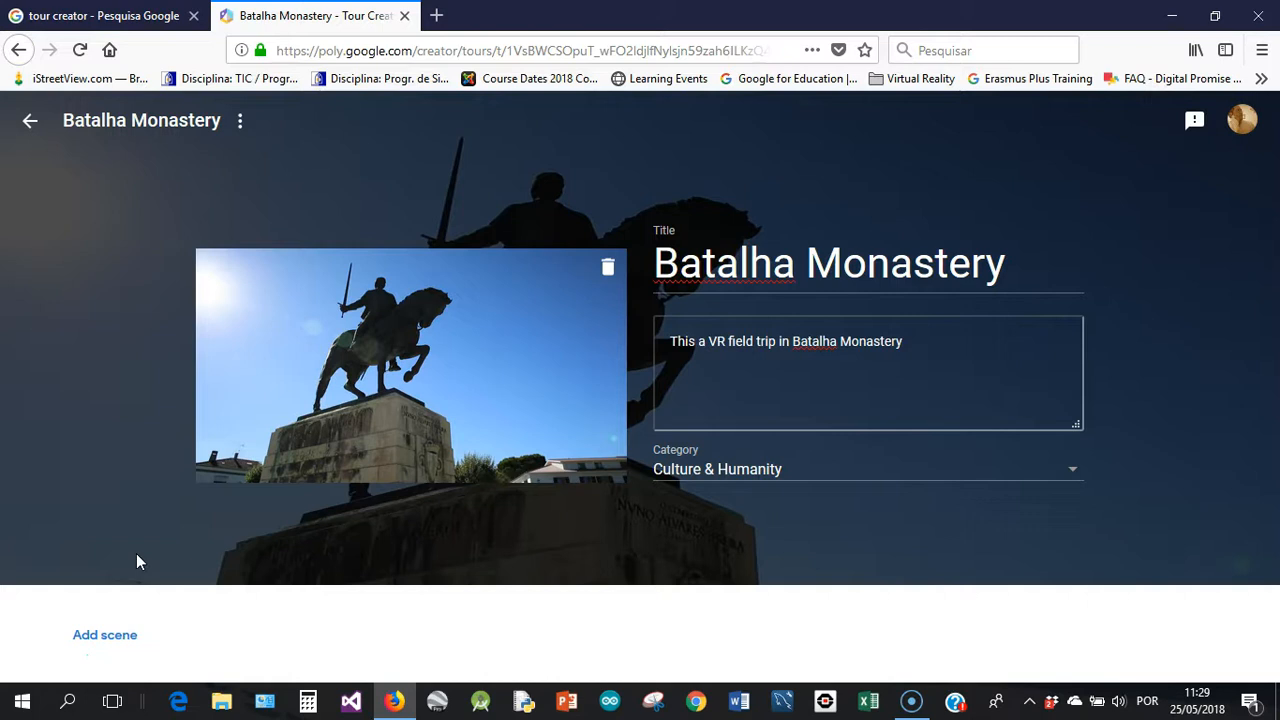
Step: Start adding a scene and look over the default Googleplex panorama and the option for uploading a 360° image
left_click(117, 634)
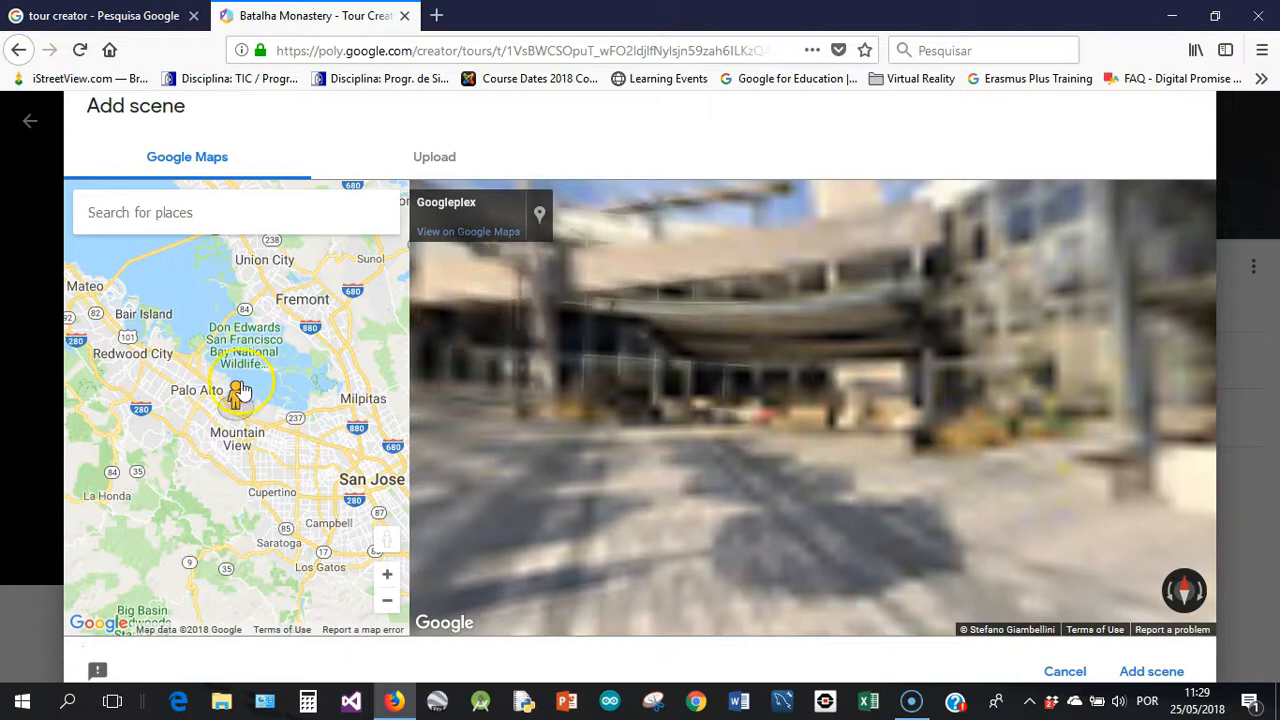
left_click_drag(594, 380, 846, 377)
left_click_drag(575, 390, 785, 378)
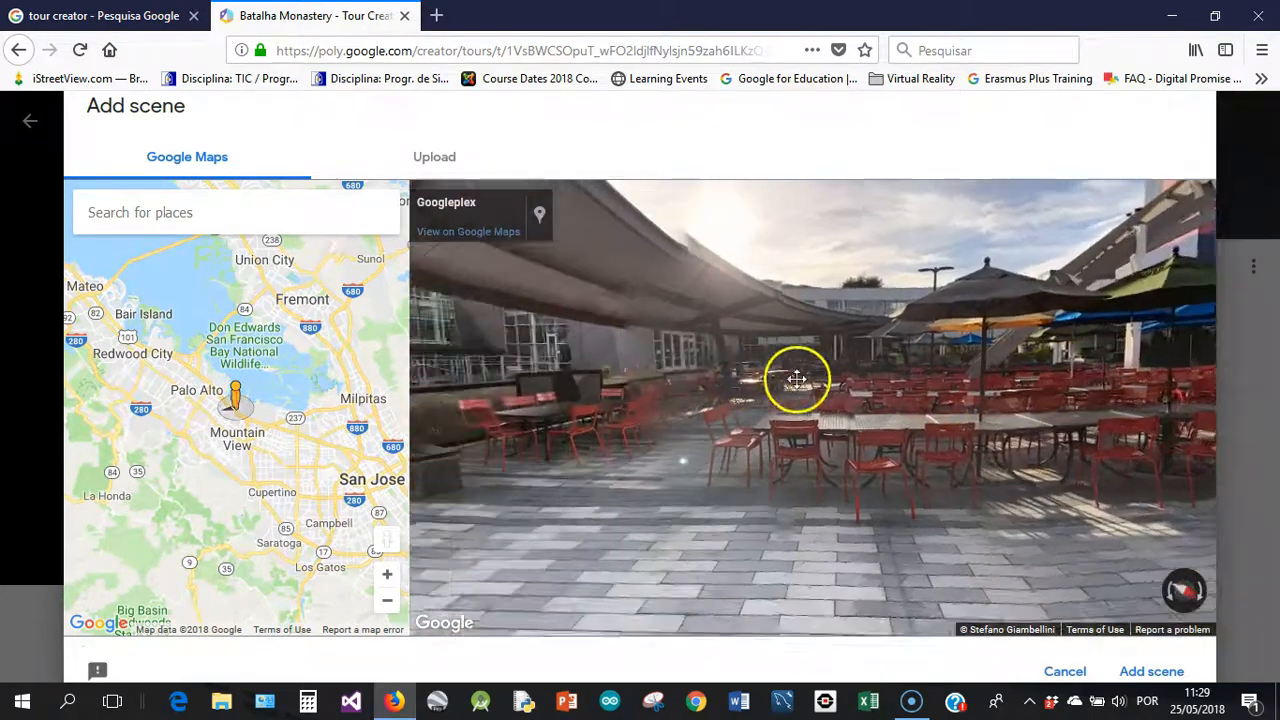
left_click_drag(574, 380, 815, 380)
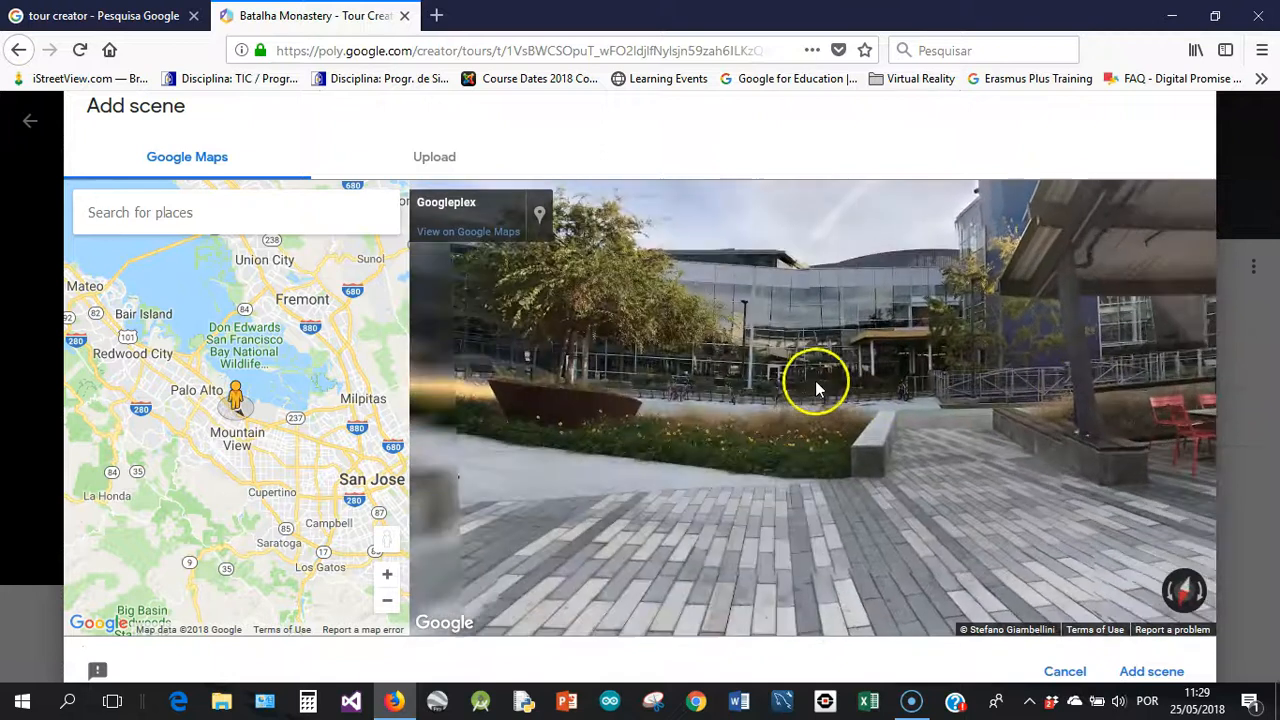
left_click(436, 158)
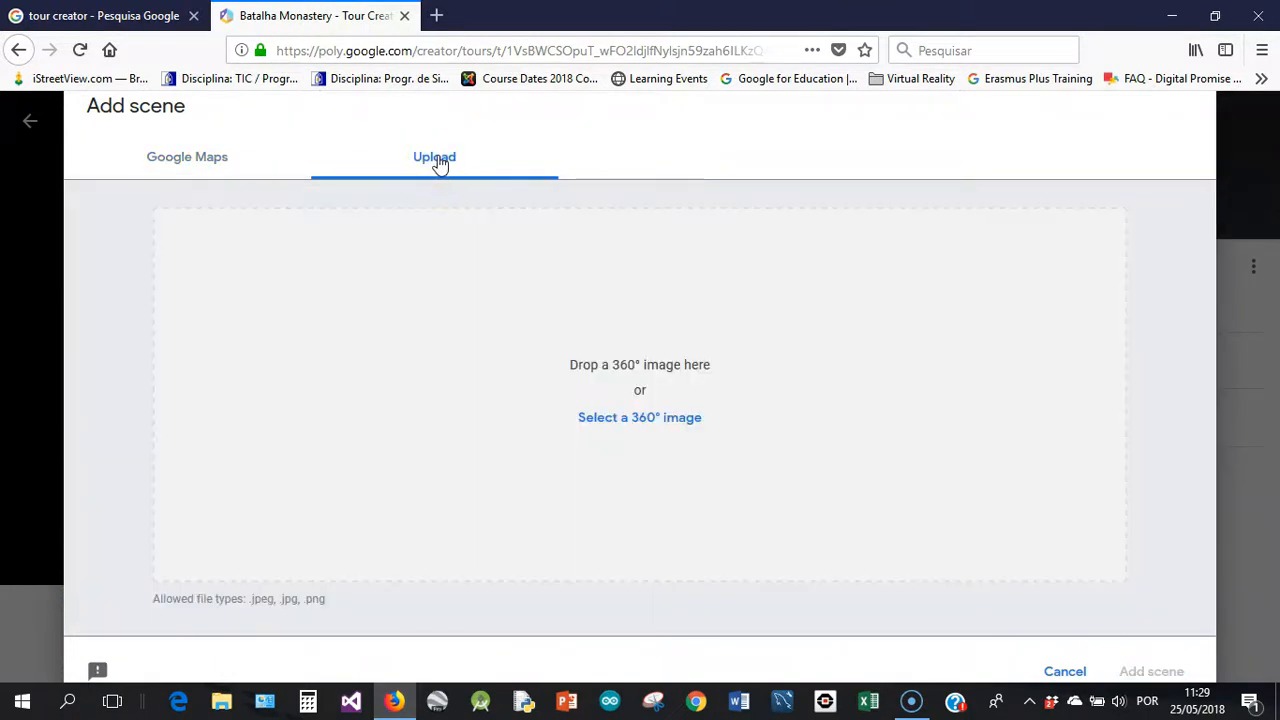
left_click(182, 163)
Step: Search the scene's Google Maps source for "batalha" and choose Batalha, Portugal
left_click(166, 212)
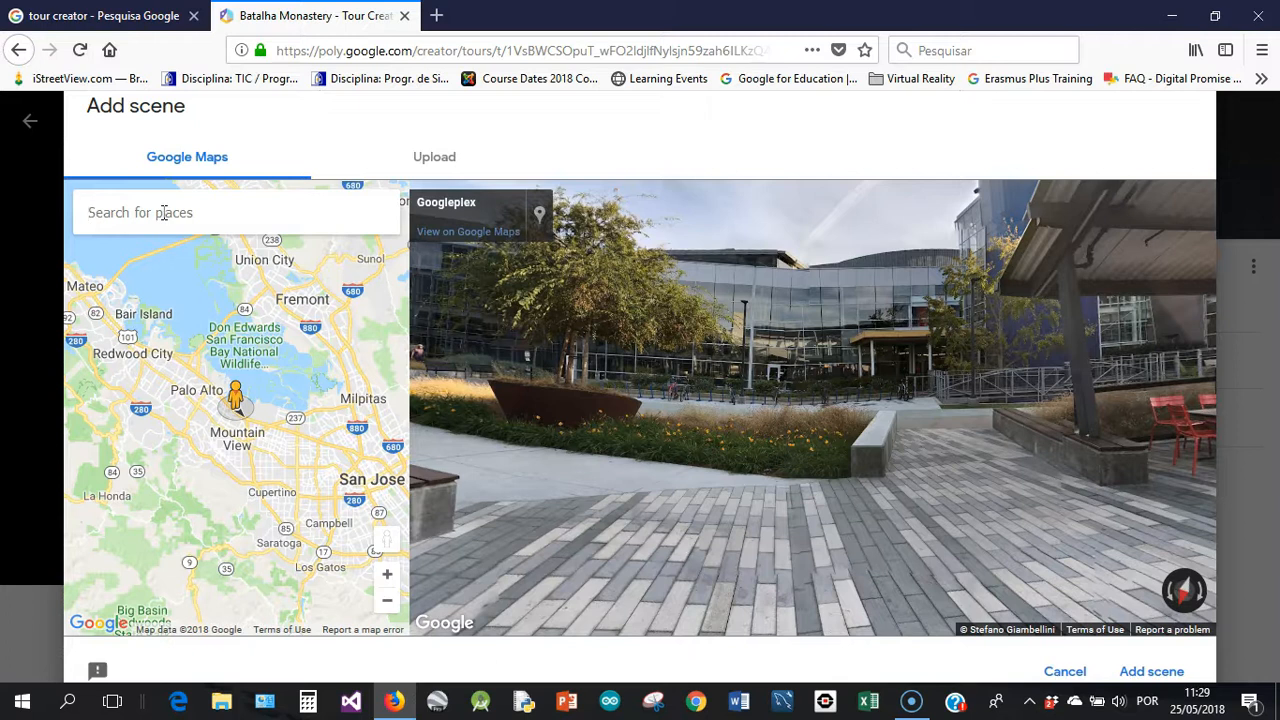
type("batalha")
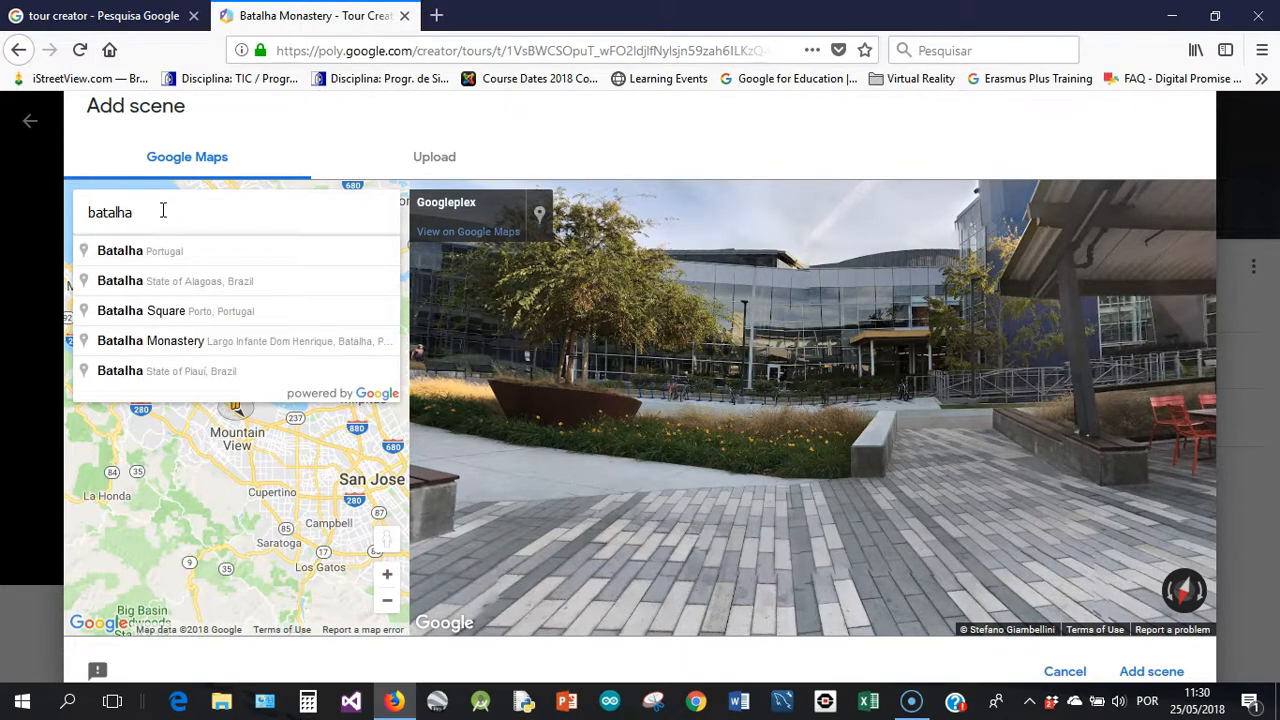
left_click(128, 251)
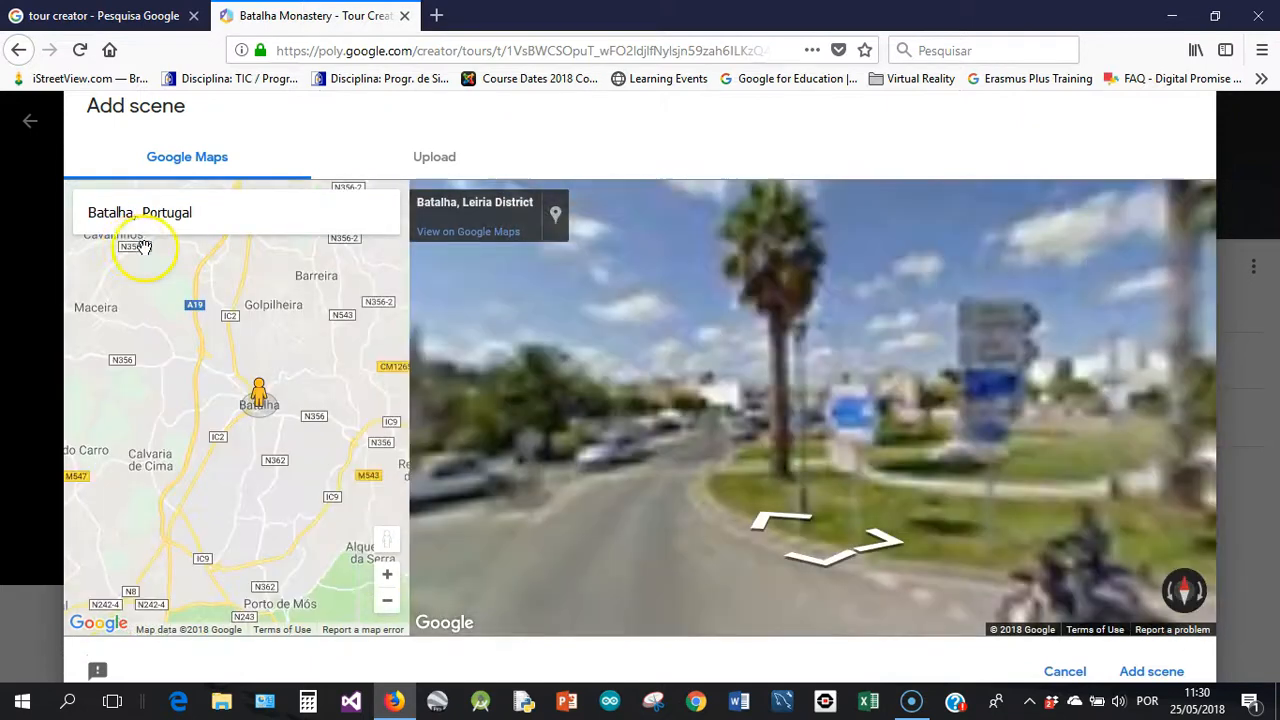
Step: Place the Street View figure on the Largo Do Mosteiro Da Batalha panorama in front of the monastery
scroll(262, 410, "up", 4)
scroll(260, 405, "up", 2)
left_click(263, 428)
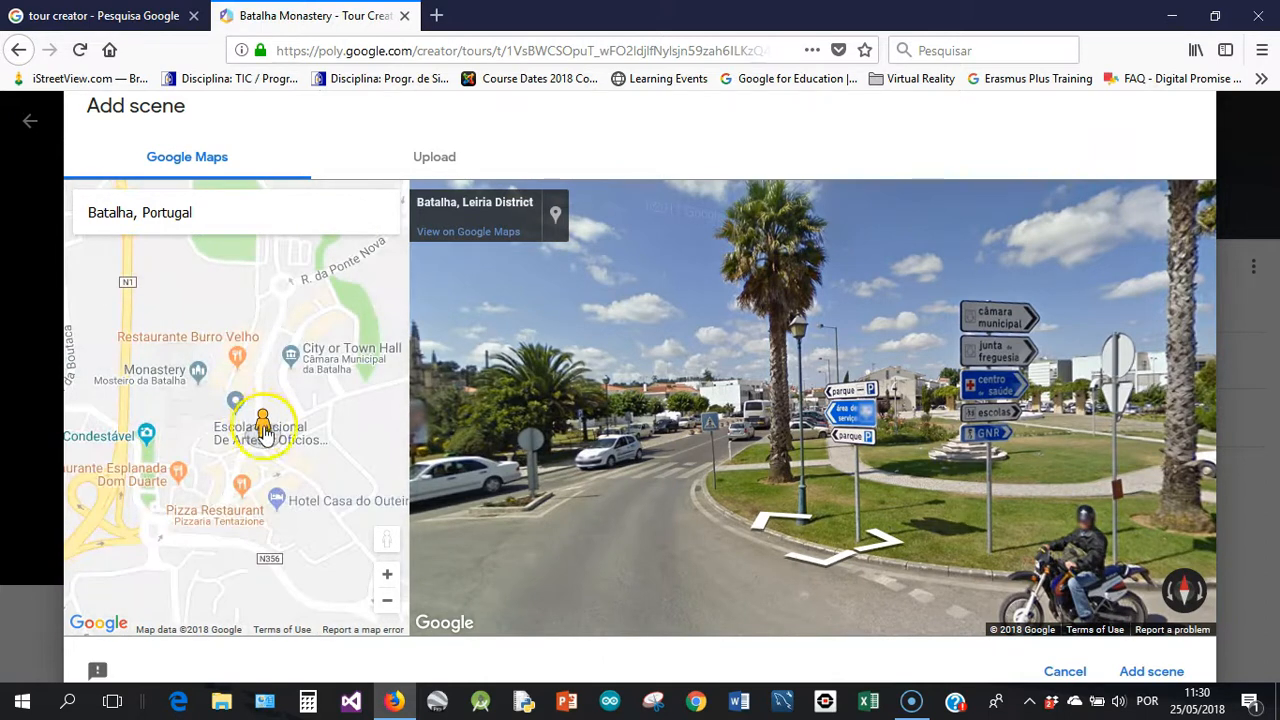
scroll(245, 397, "up", 2)
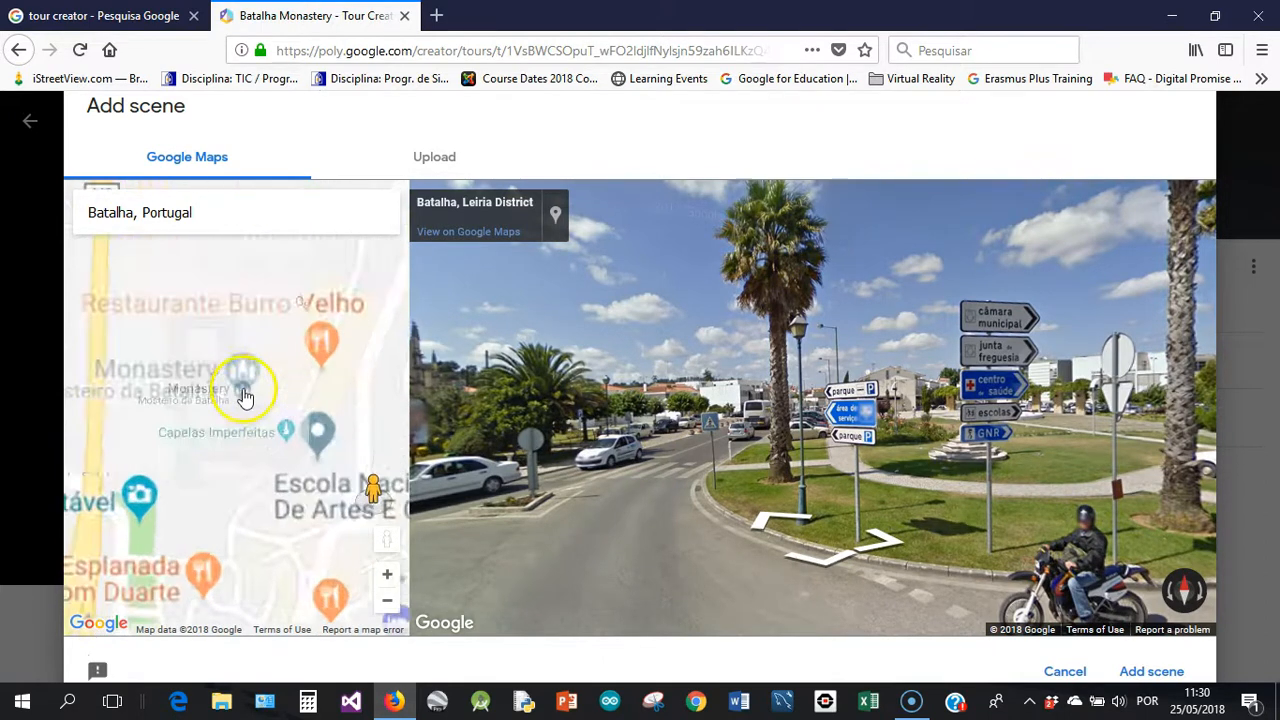
left_click_drag(372, 495, 147, 432)
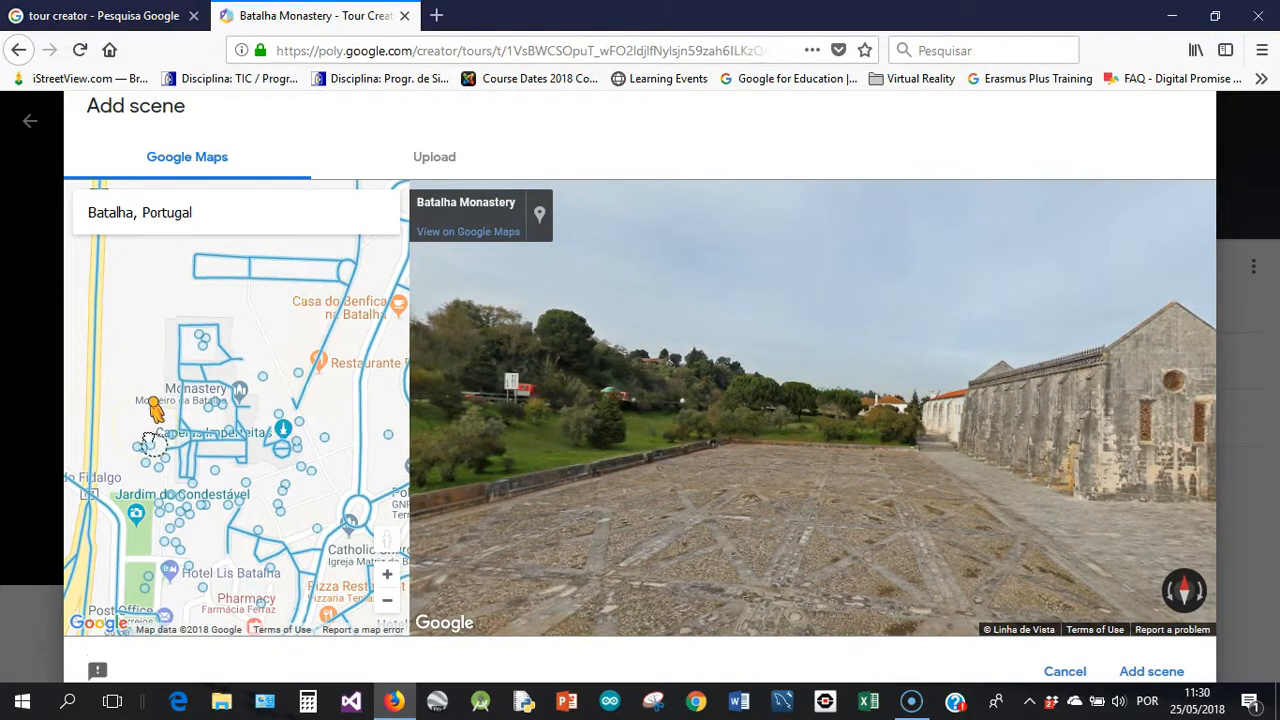
left_click(149, 444)
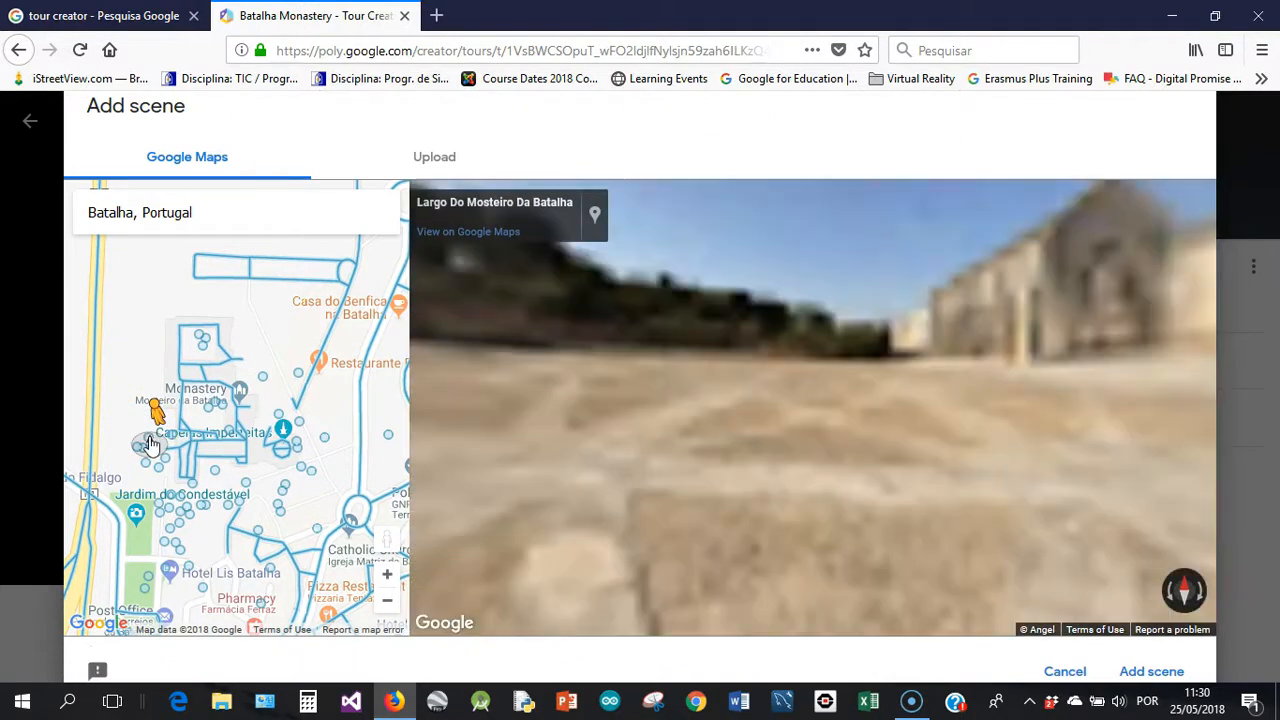
left_click(139, 447)
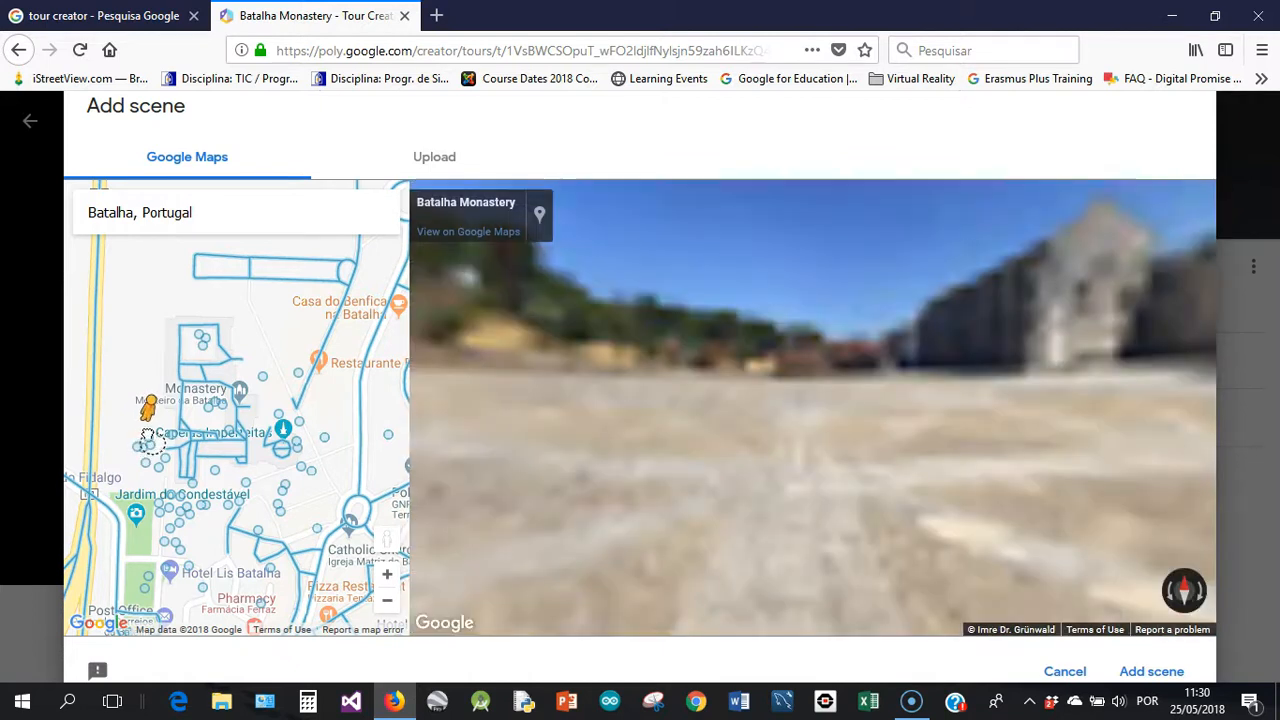
left_click(148, 441)
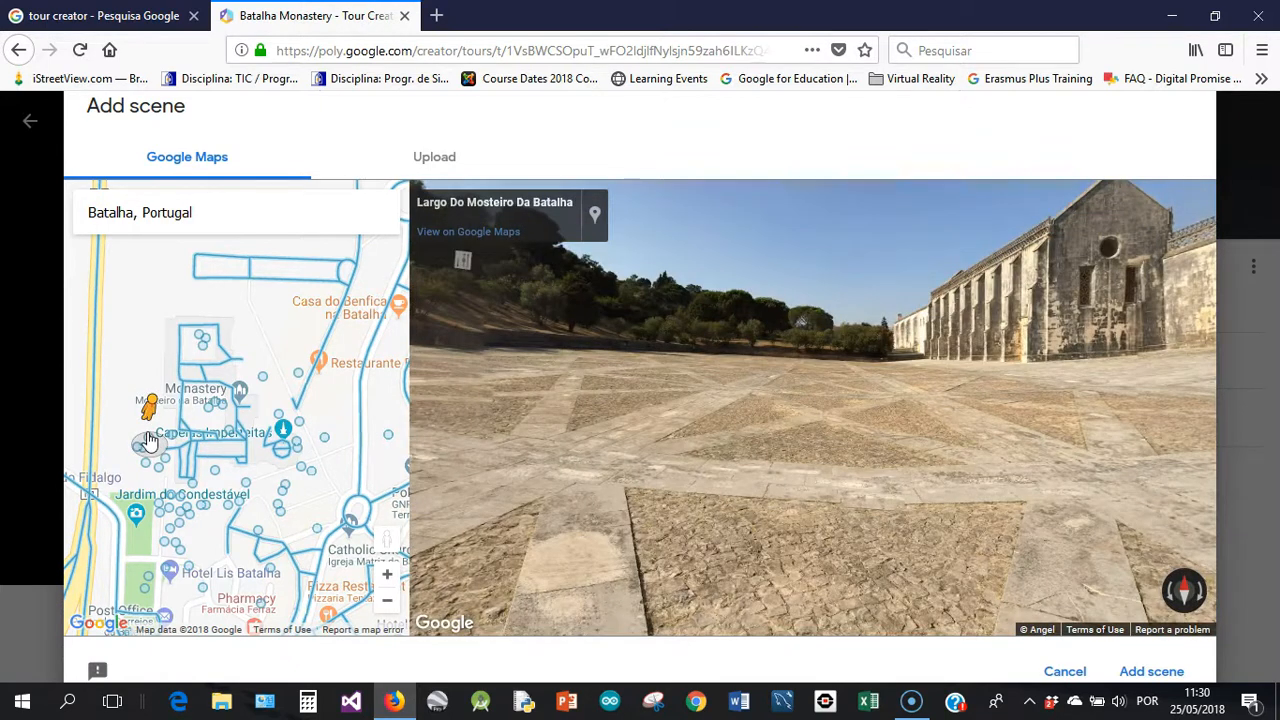
left_click_drag(148, 441, 149, 438)
left_click(200, 440)
Step: Turn the panorama to face the monastery's main facade and add it to the tour as a scene
left_click_drag(945, 396, 609, 411)
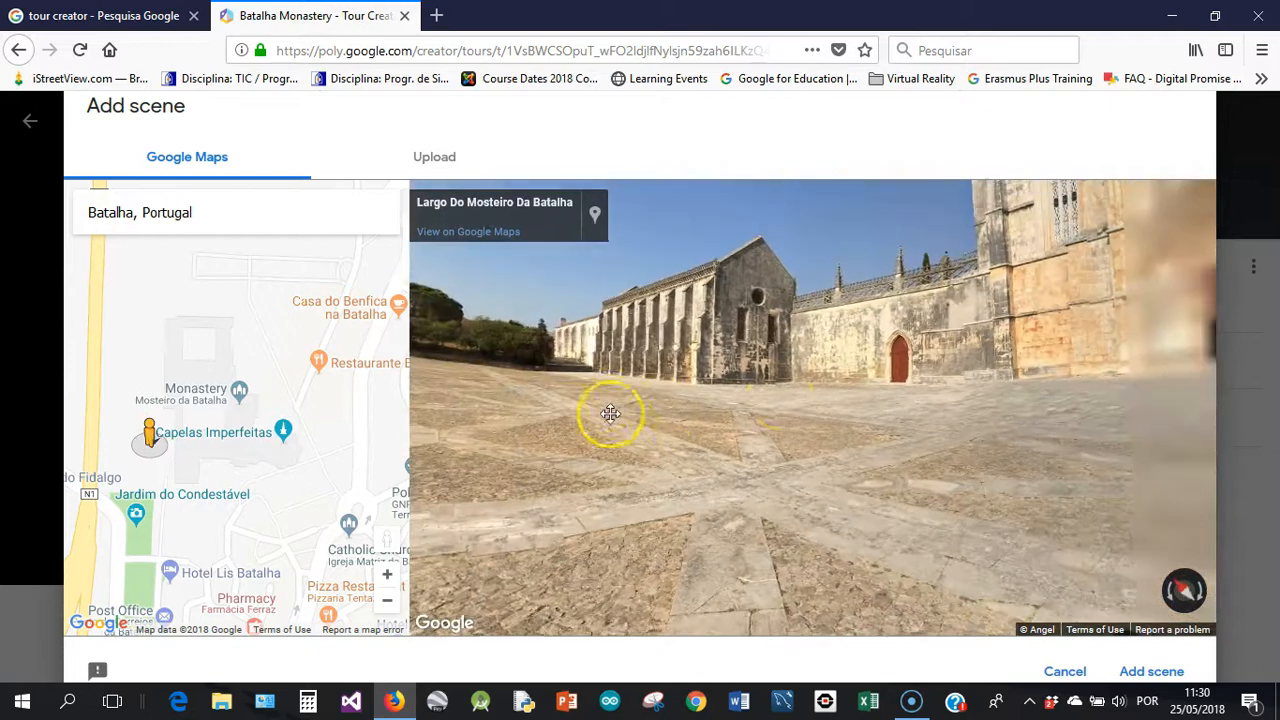
left_click_drag(857, 382, 620, 395)
left_click_drag(940, 380, 849, 490)
left_click_drag(652, 452, 897, 414)
left_click_drag(687, 430, 703, 426)
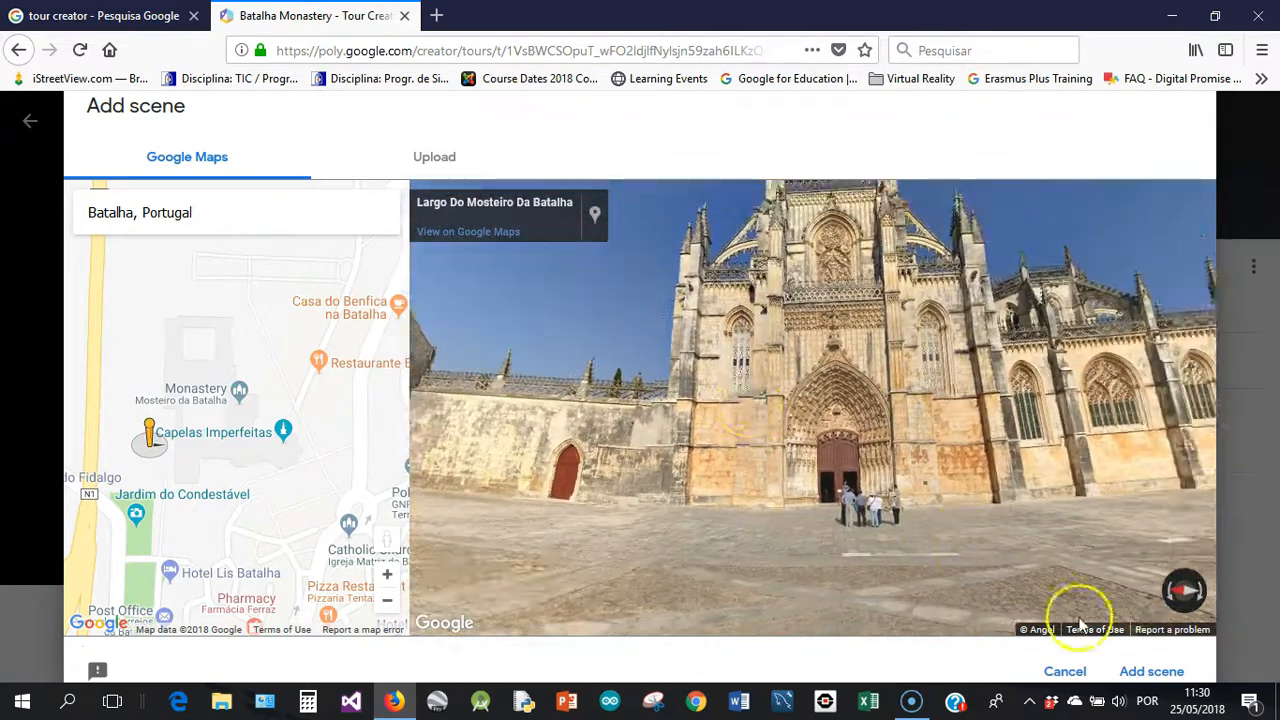
left_click(1140, 672)
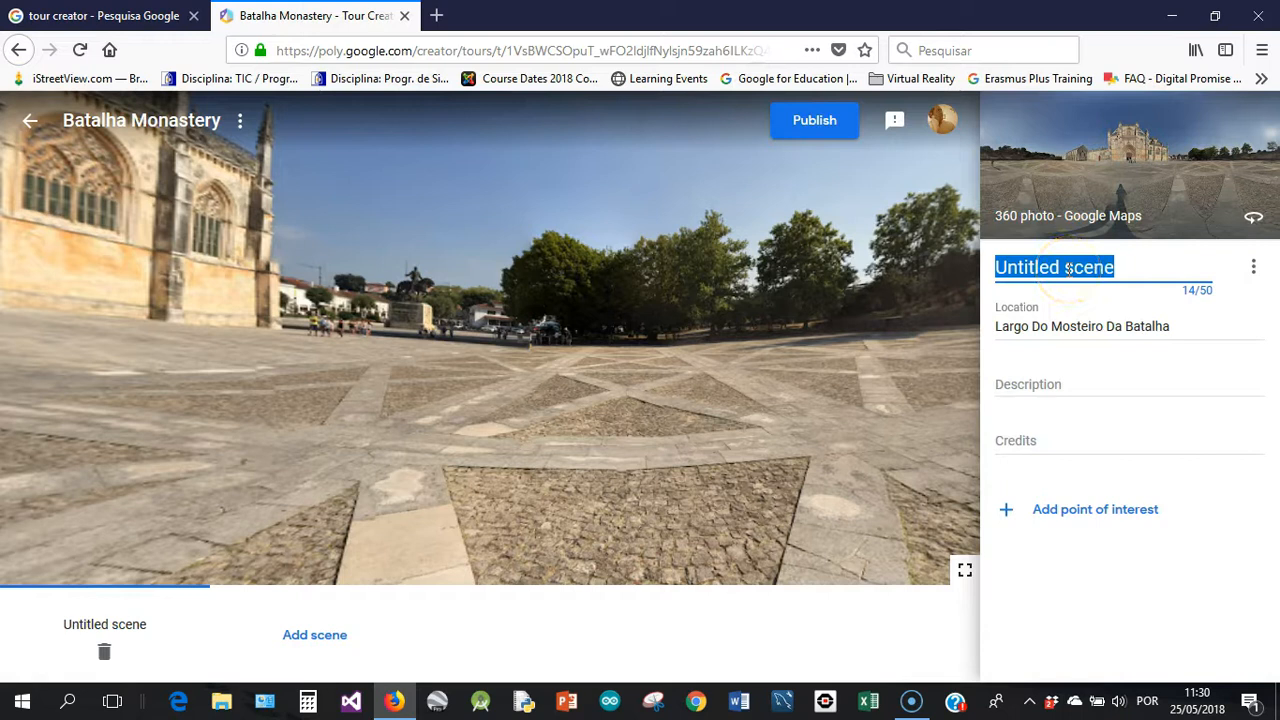
Step: Title the scene "Batalha Monastery Entrance" and describe it as "This is the entrance of the Monastery"
type("Batalha")
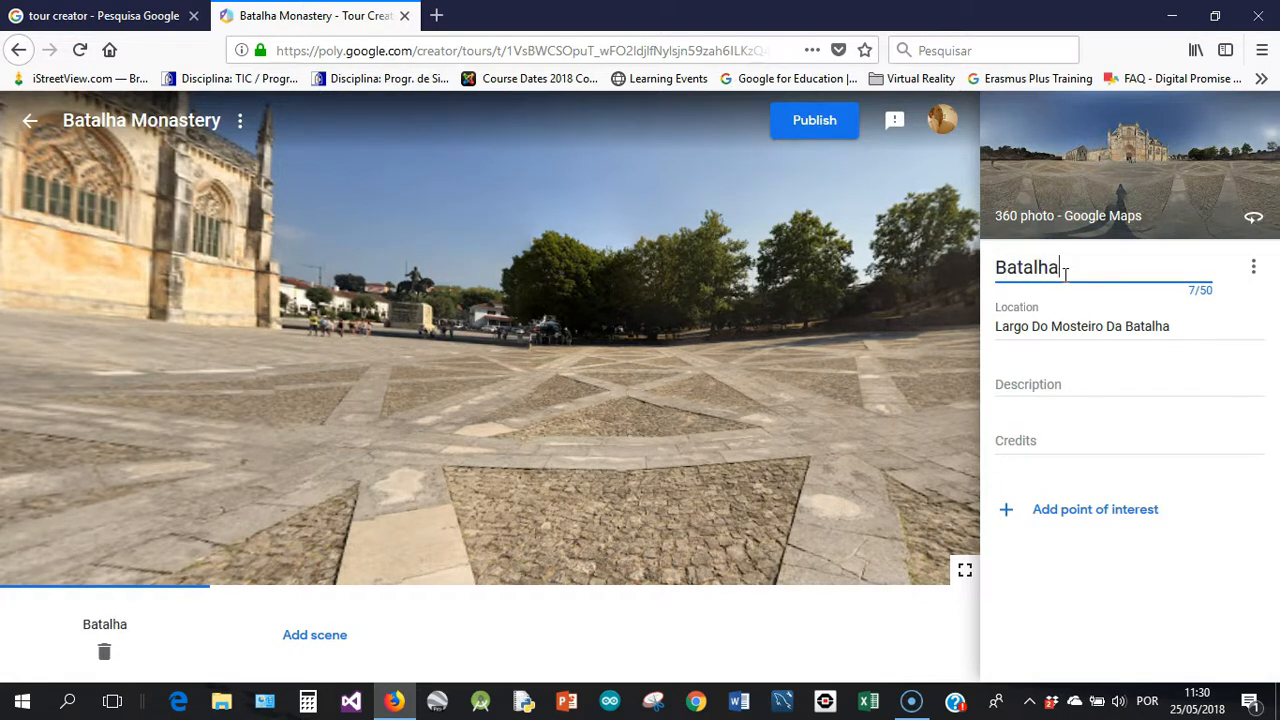
type(" Mona")
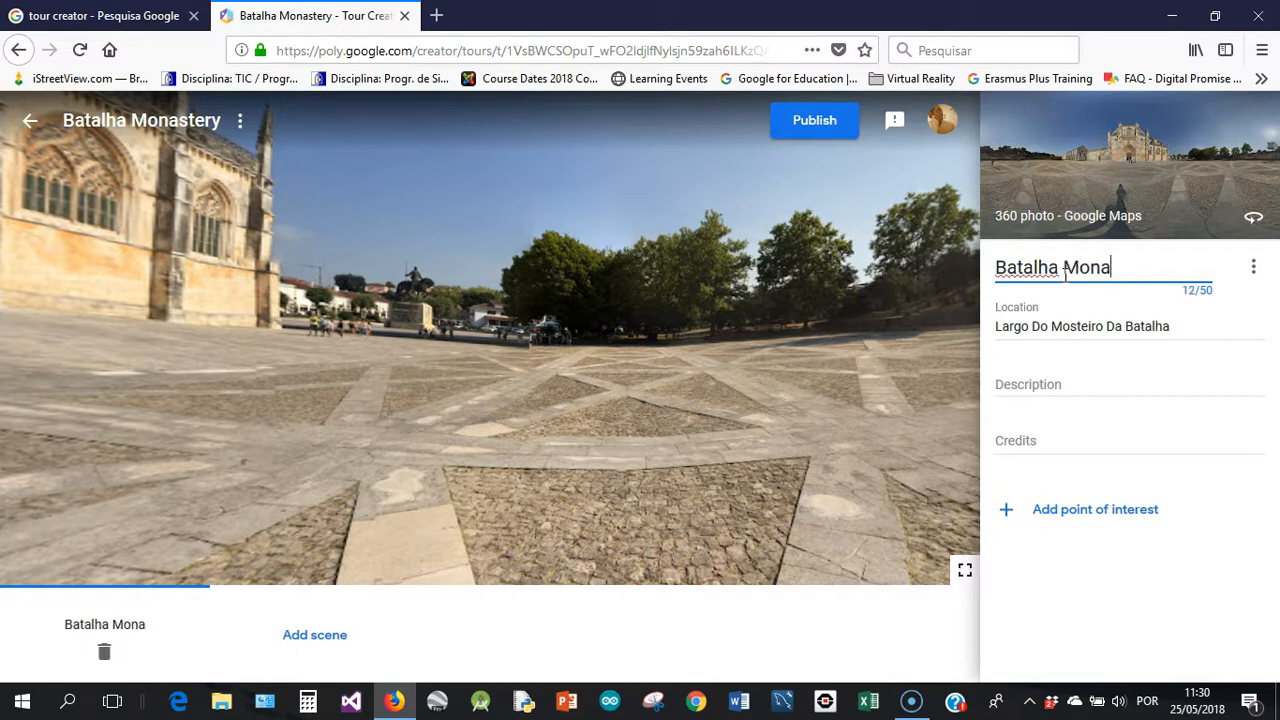
type("stery")
left_click(1060, 274)
type("Entrance")
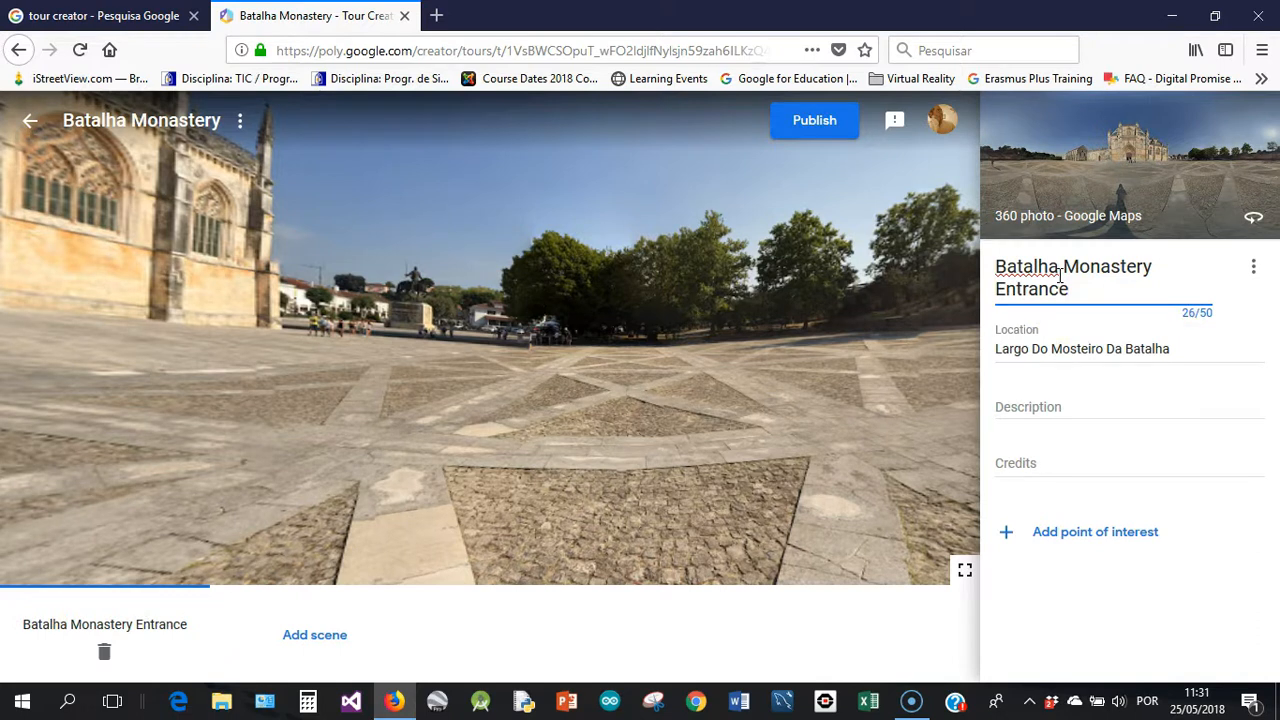
left_click(1015, 405)
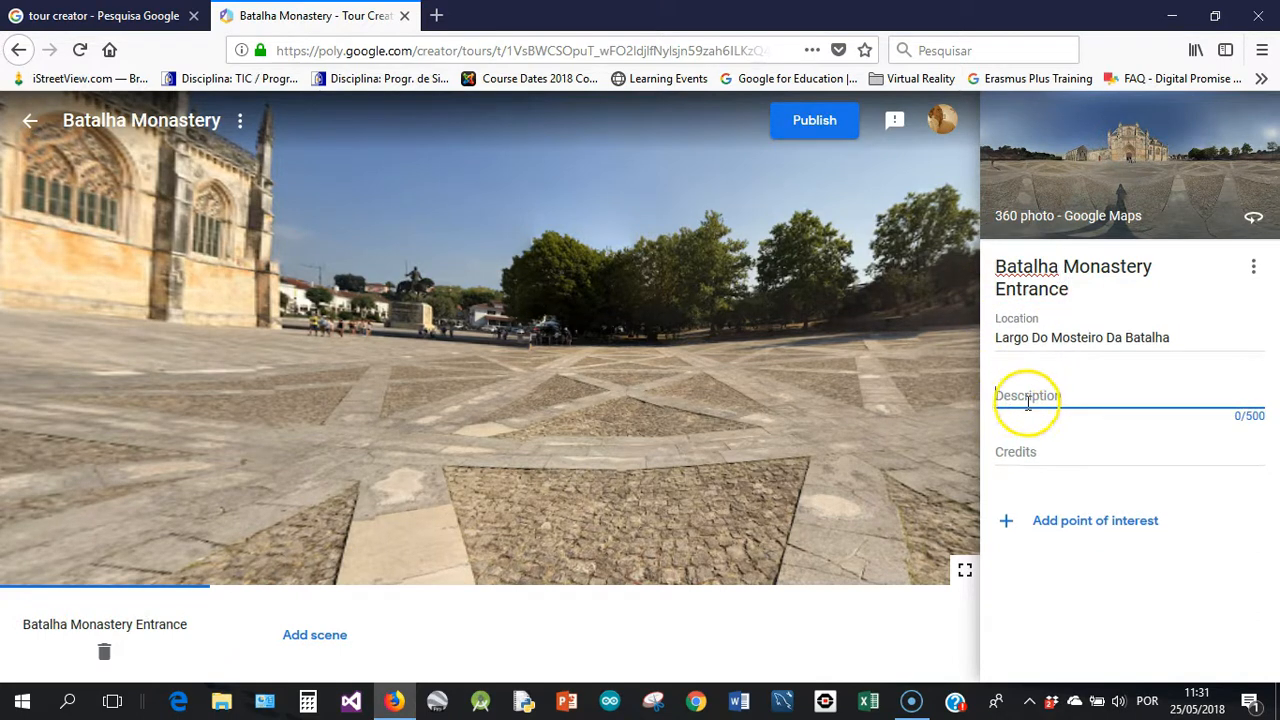
type("This is the entrance of the Monast")
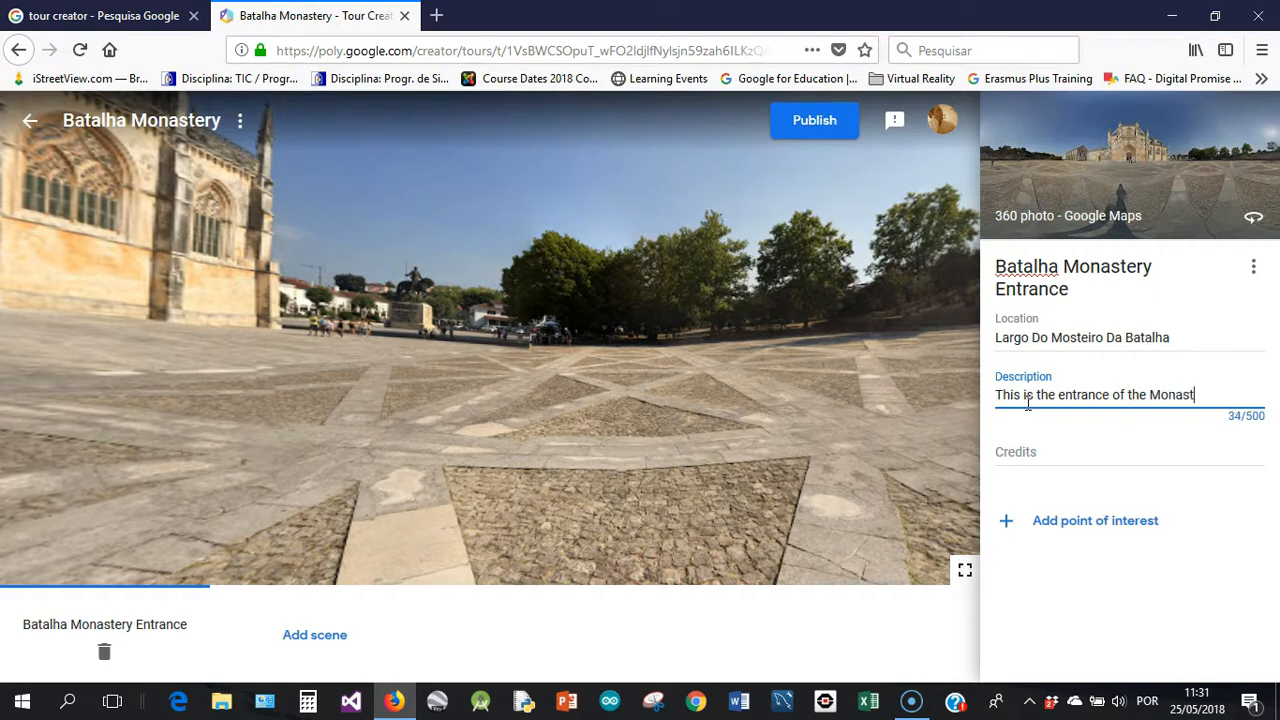
Step: Add a point of interest to the entrance scene and place its marker on the arch above the monastery's main door
left_click_drag(270, 278, 528, 301)
left_click_drag(373, 240, 437, 251)
left_click_drag(583, 317, 631, 294)
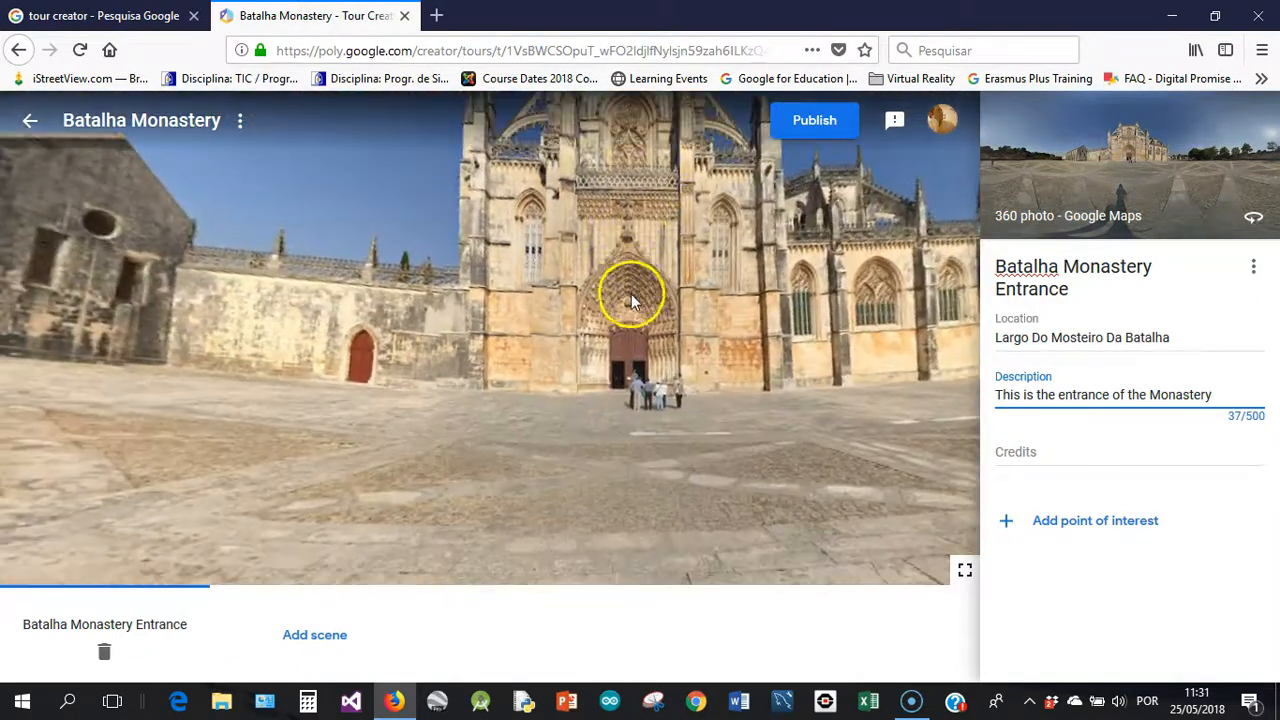
scroll(631, 294, "up", 2)
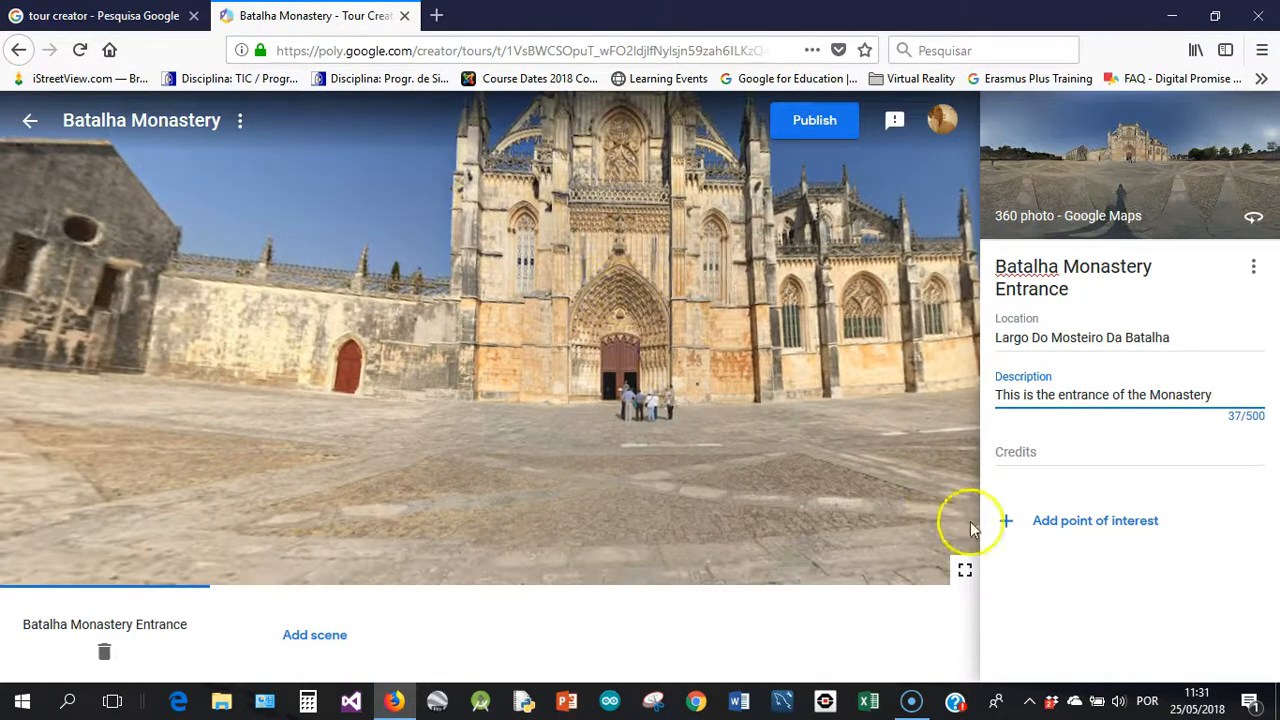
left_click(1007, 524)
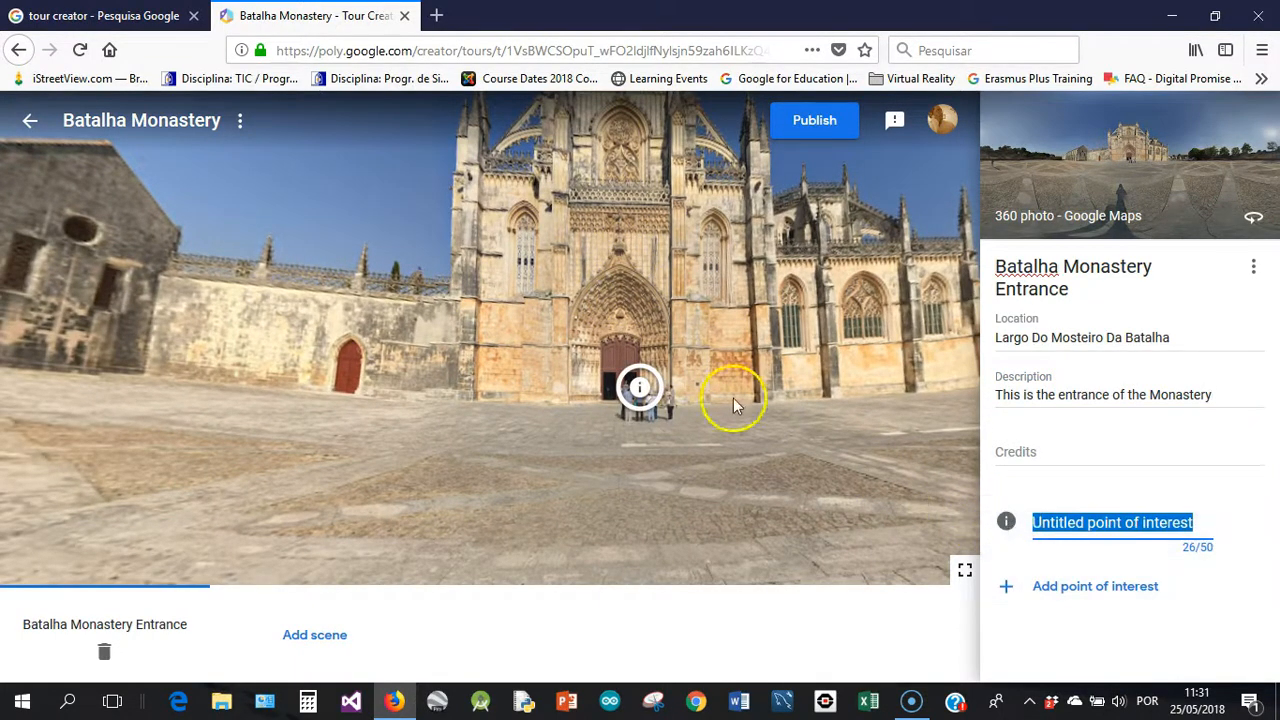
left_click_drag(640, 387, 622, 302)
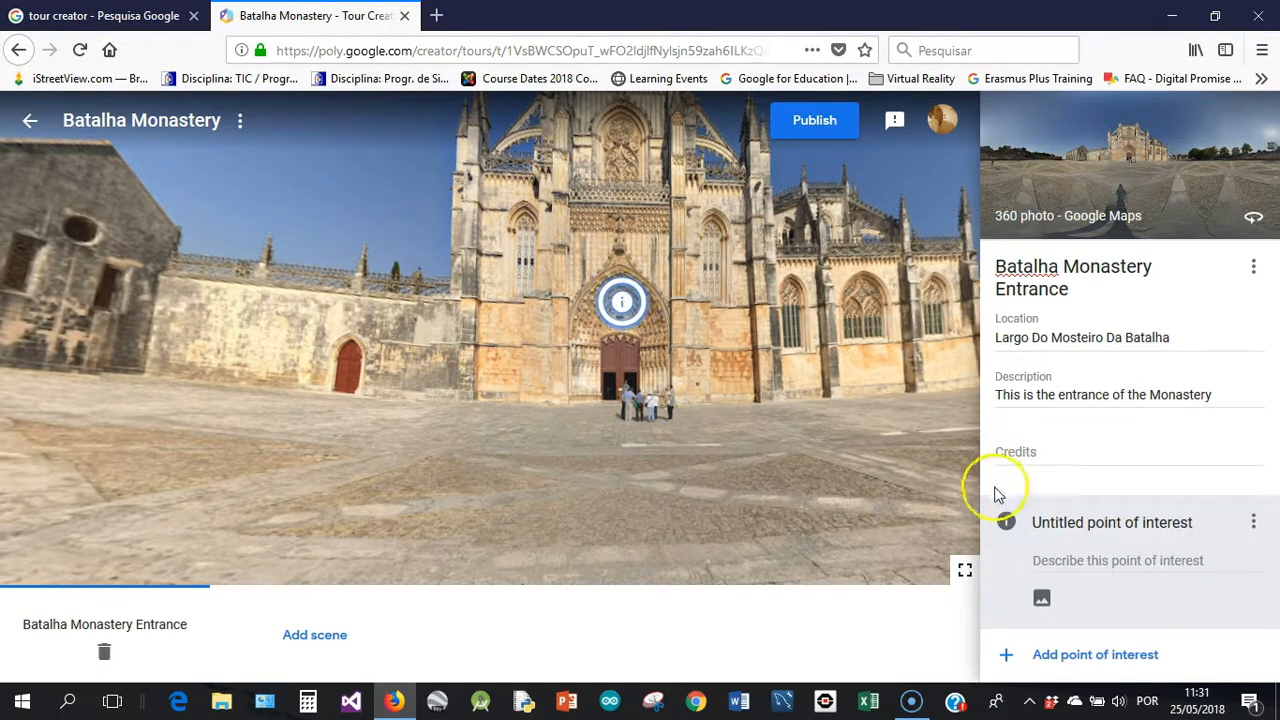
Step: Title the point of interest "The main entrance" and describe it as "This point is the main entrance of the monastery it is gothic style"
left_click(1046, 522)
left_click(1032, 522)
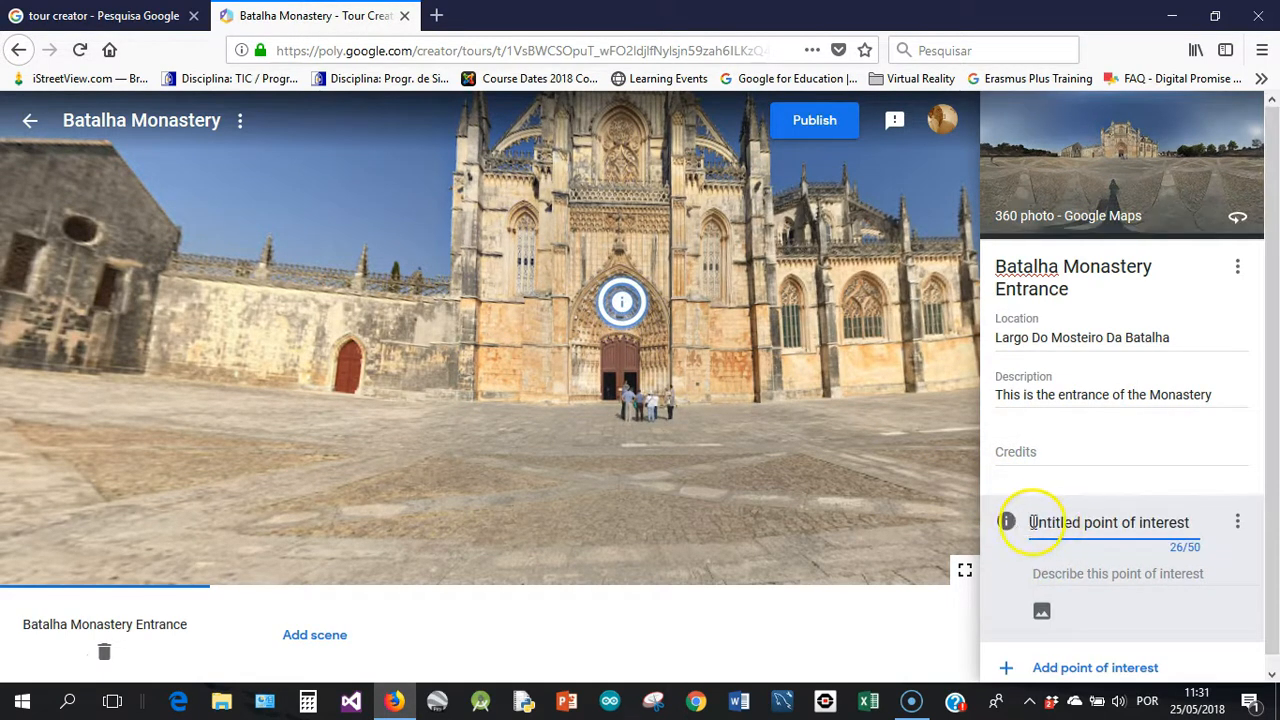
left_click_drag(1030, 522, 1143, 510)
key("BackSpace")
type("The main entrance")
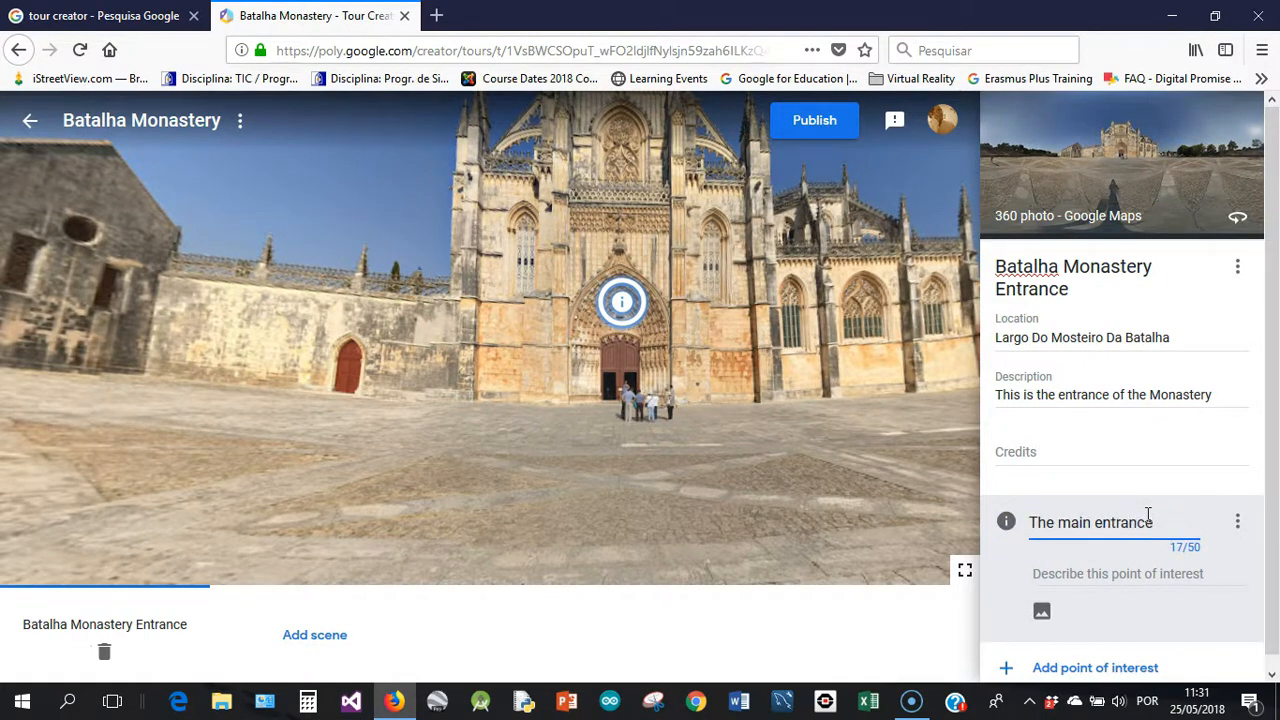
left_click(1066, 570)
type("This point is t")
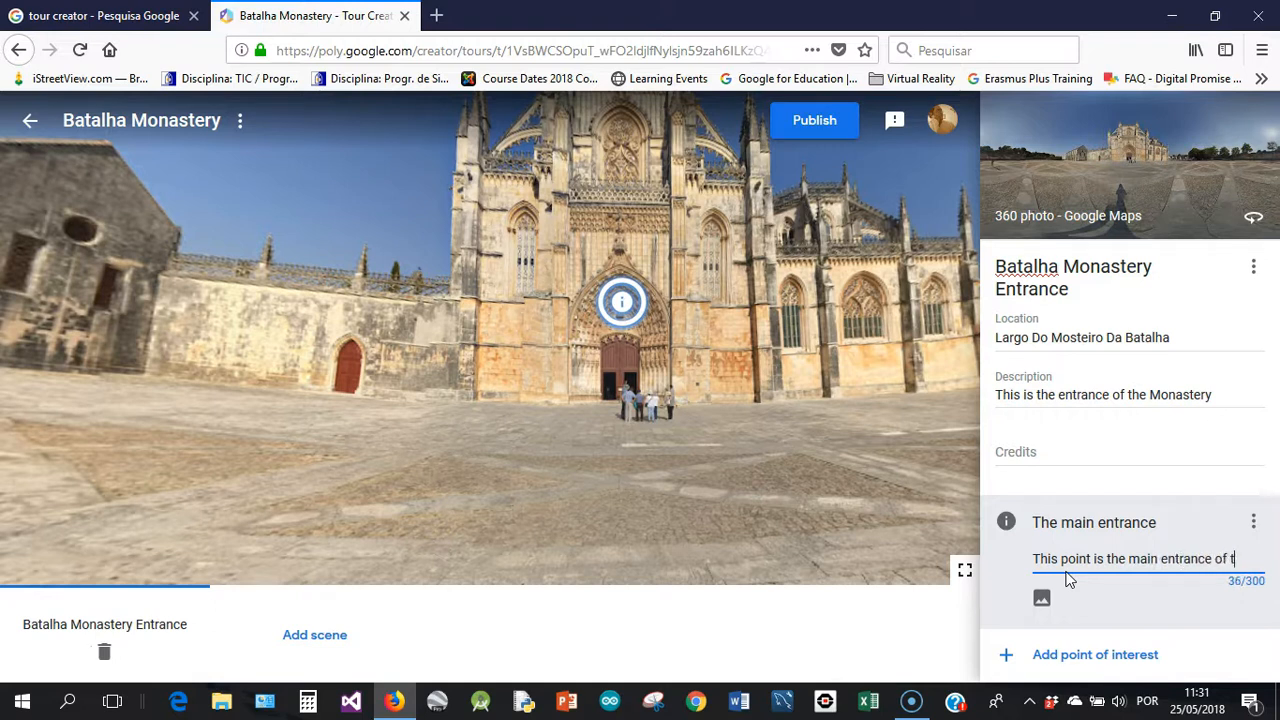
type("he monastery it is gothic style")
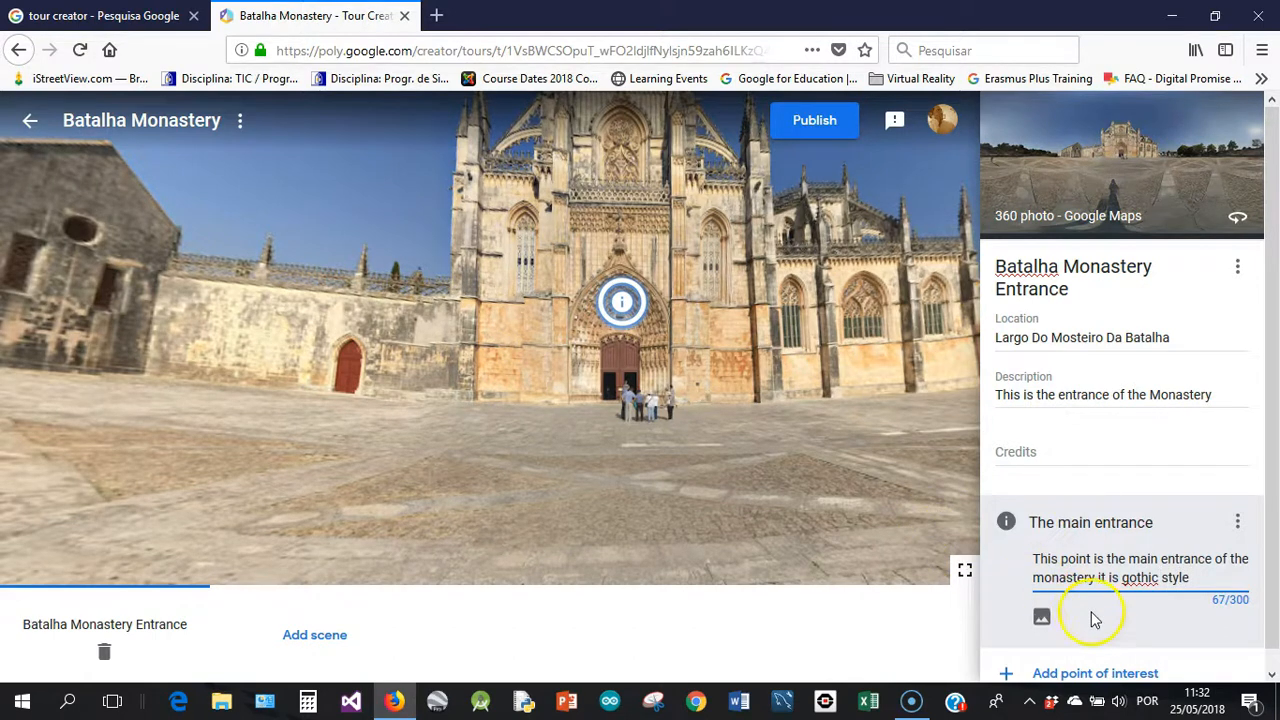
Step: Add the entrance-portal image from the tour_creator_Batalha folder as an image overlay on the main entrance point of interest
left_click(1042, 617)
left_click(615, 412)
left_click(225, 175)
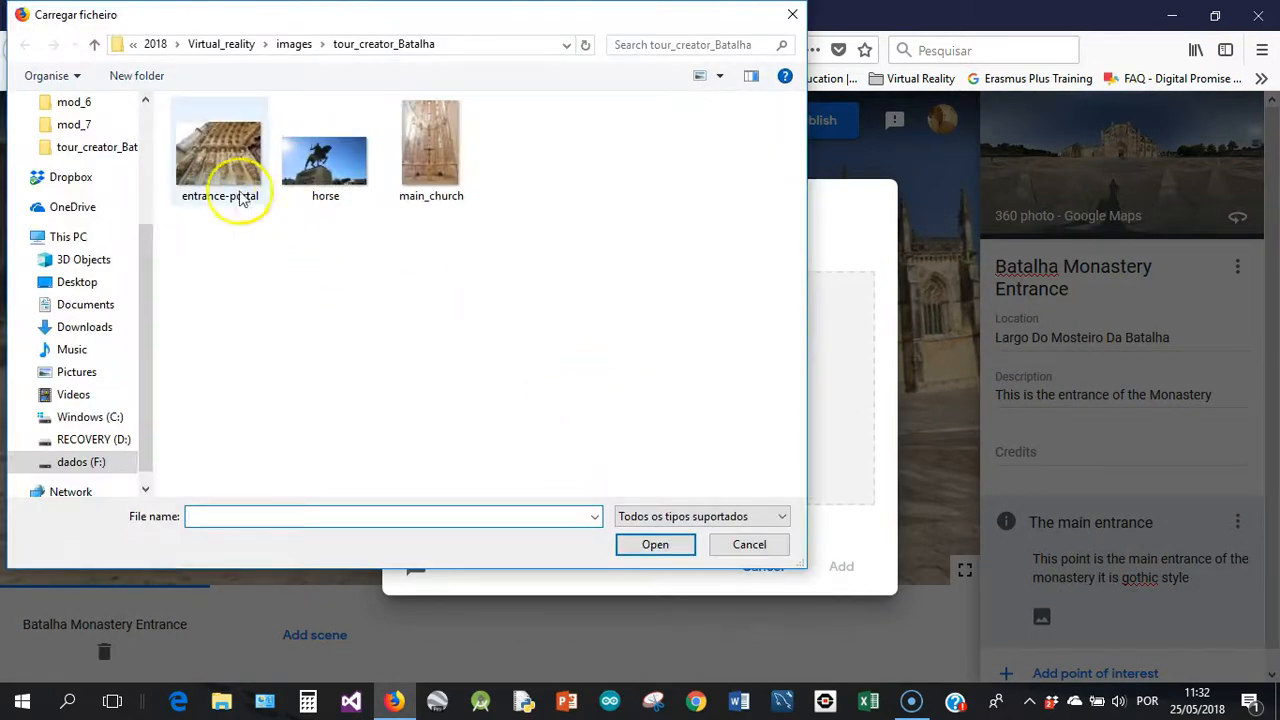
left_click(203, 148)
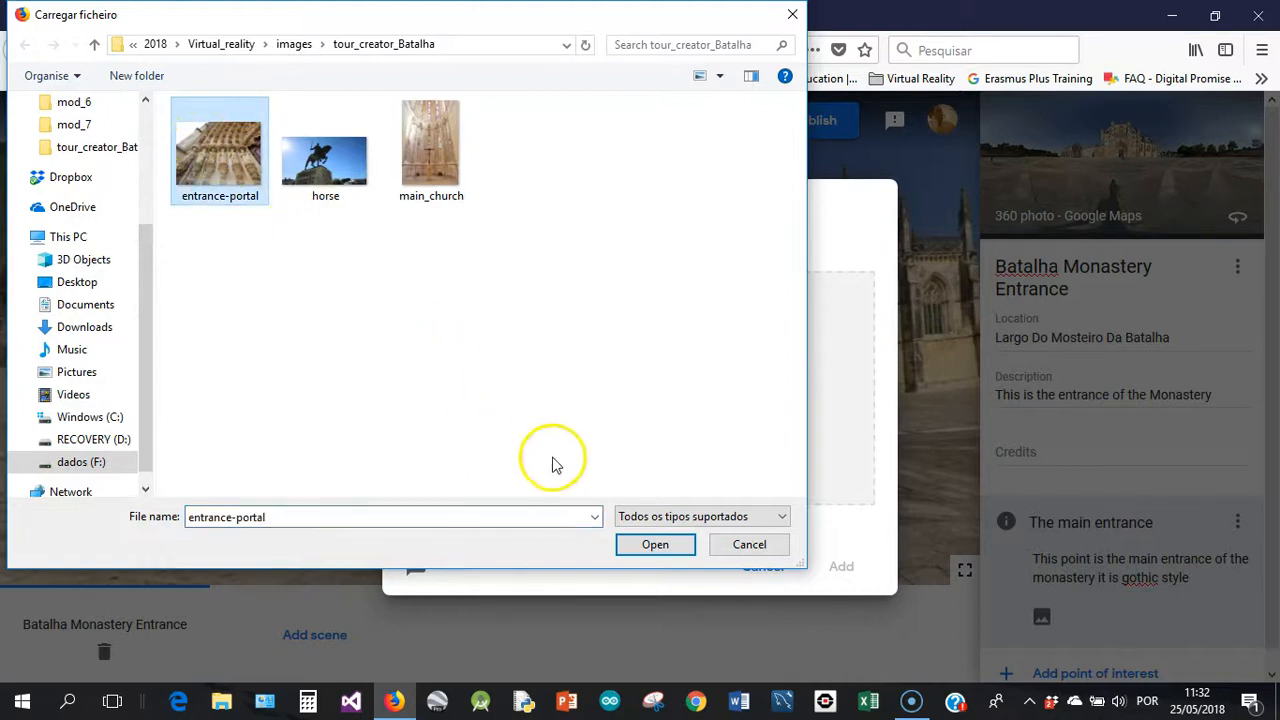
left_click(653, 544)
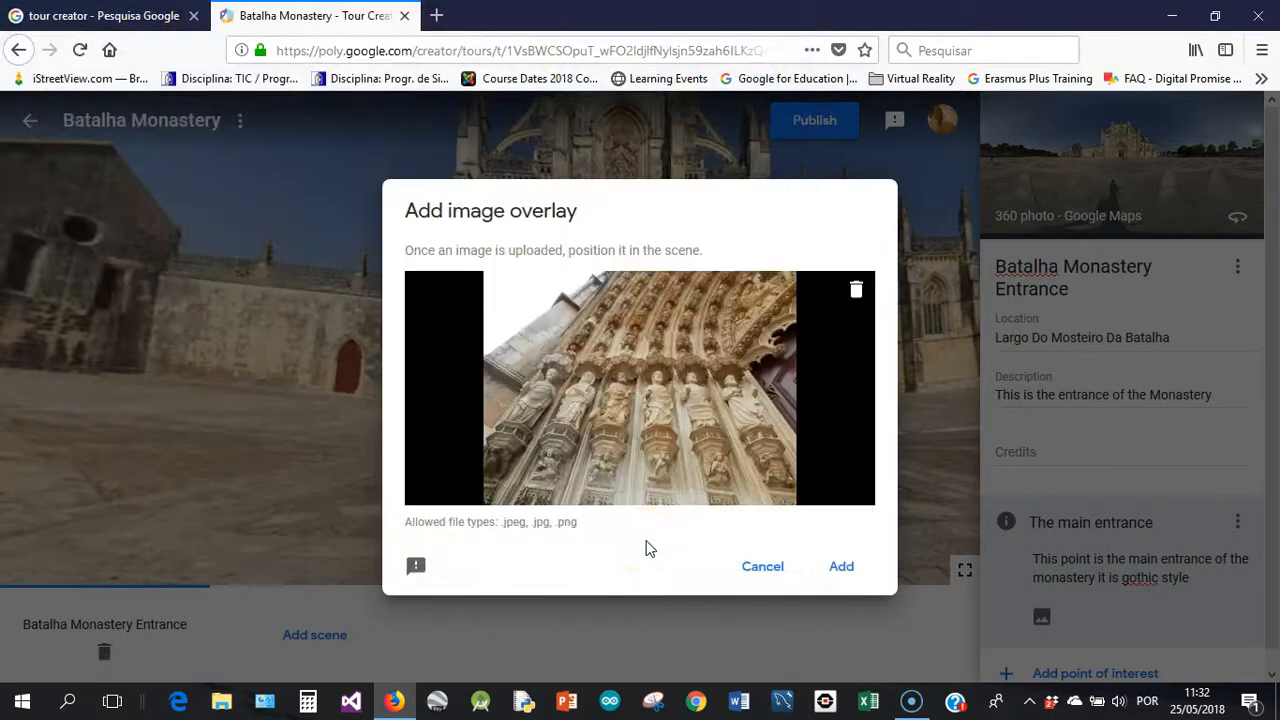
left_click(840, 566)
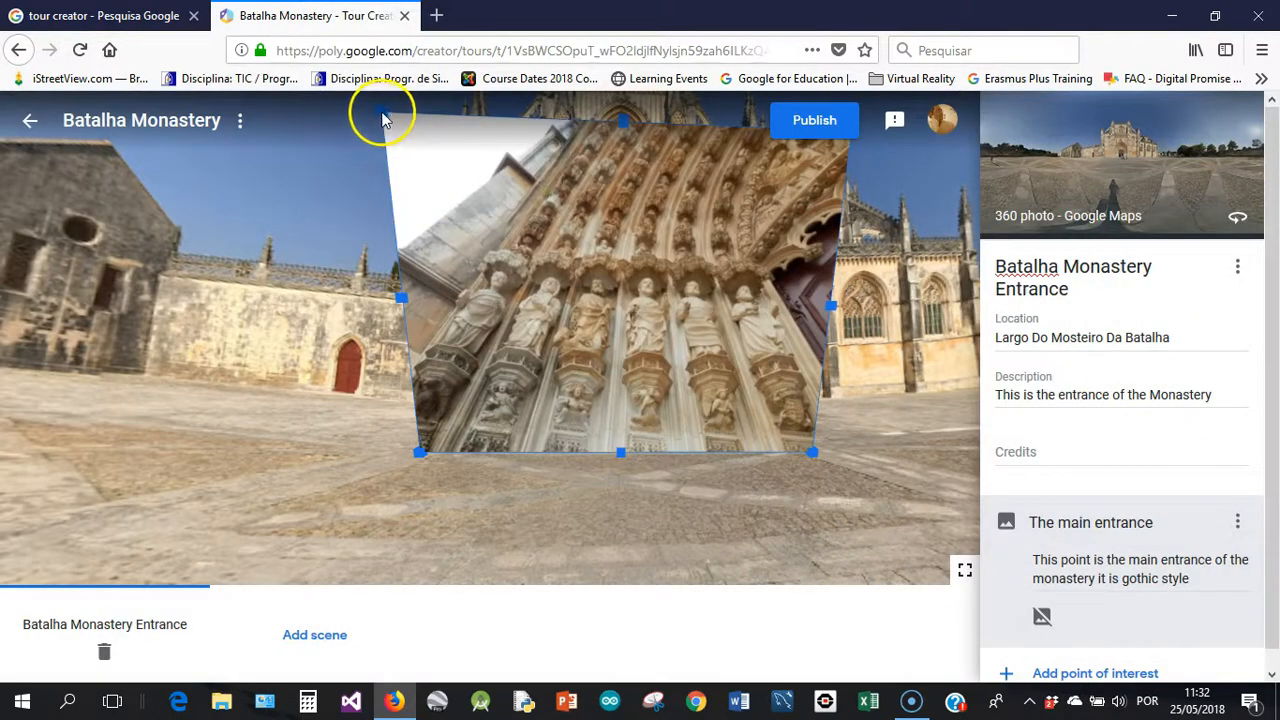
Step: Reposition the portal image overlay over the main doorway, reduce its height slightly, and check how its marker opens and closes
left_click_drag(566, 237, 610, 295)
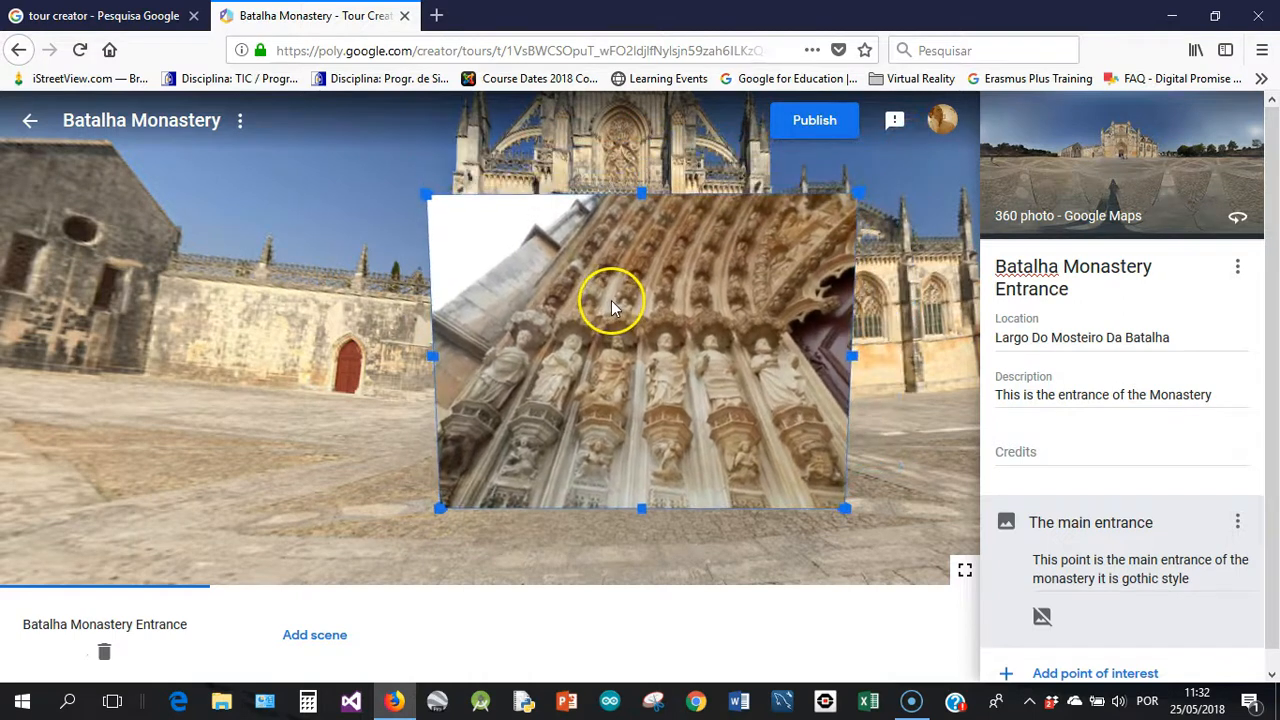
left_click_drag(642, 192, 643, 226)
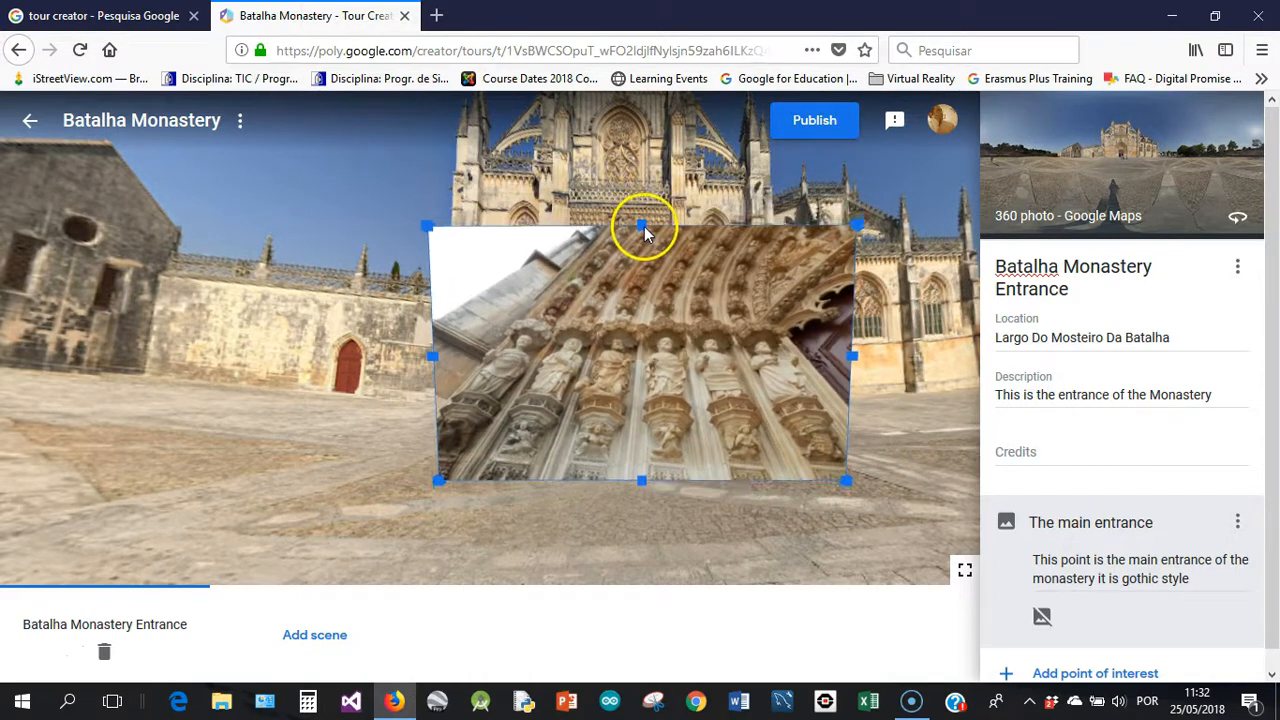
left_click_drag(637, 297, 638, 258)
left_click(293, 326)
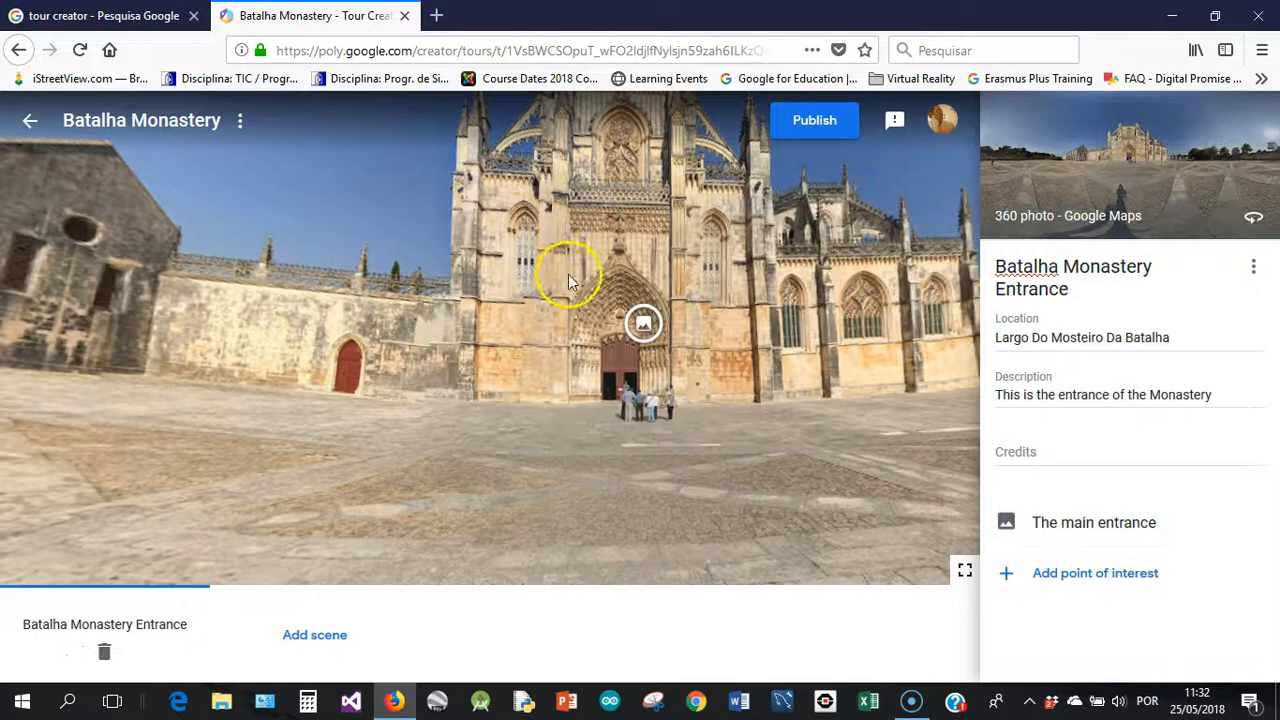
left_click_drag(517, 306, 610, 320)
left_click(627, 350)
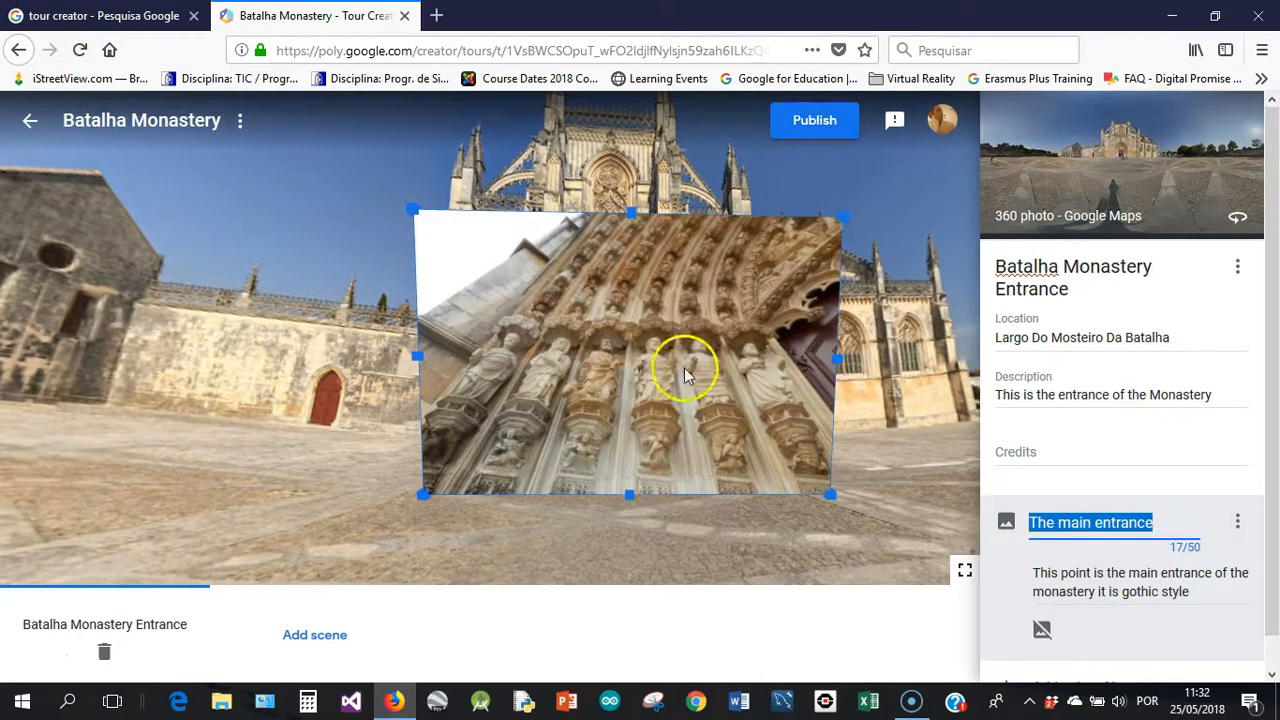
left_click(895, 418)
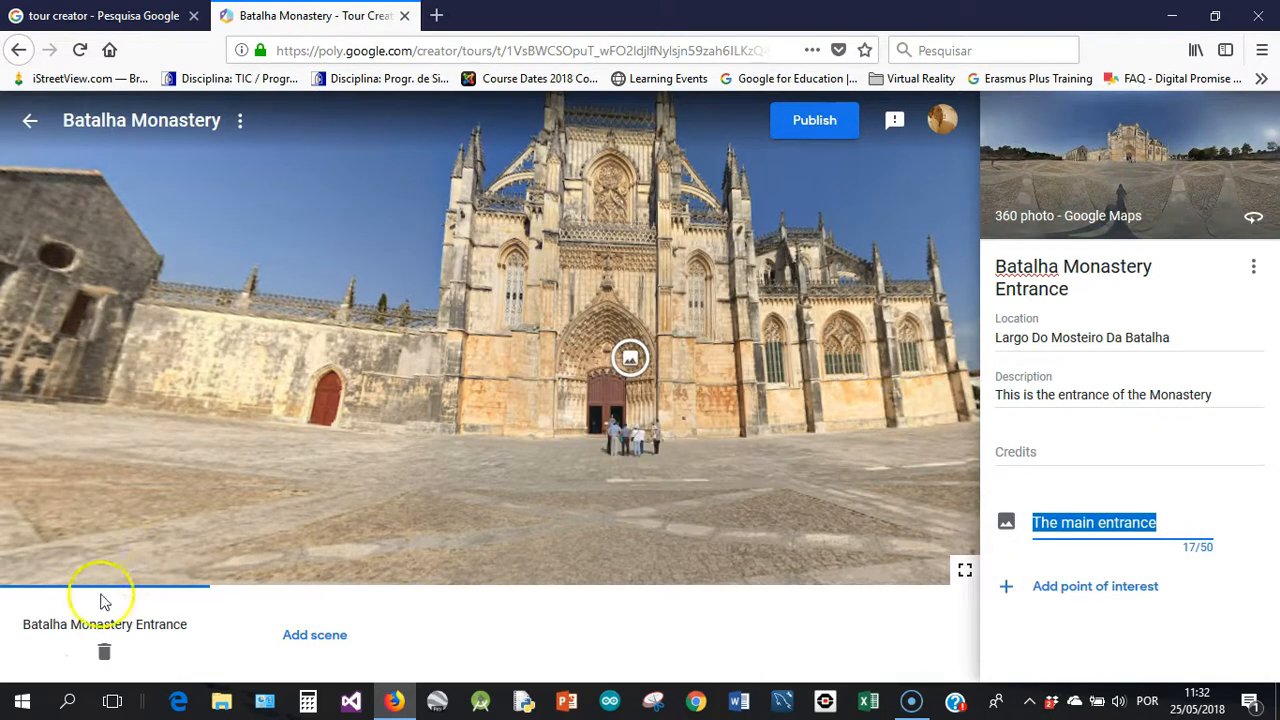
Step: Add a second scene from the Batalha Monastery panorama in the church's central aisle, looking between the pews toward the altar
left_click(313, 636)
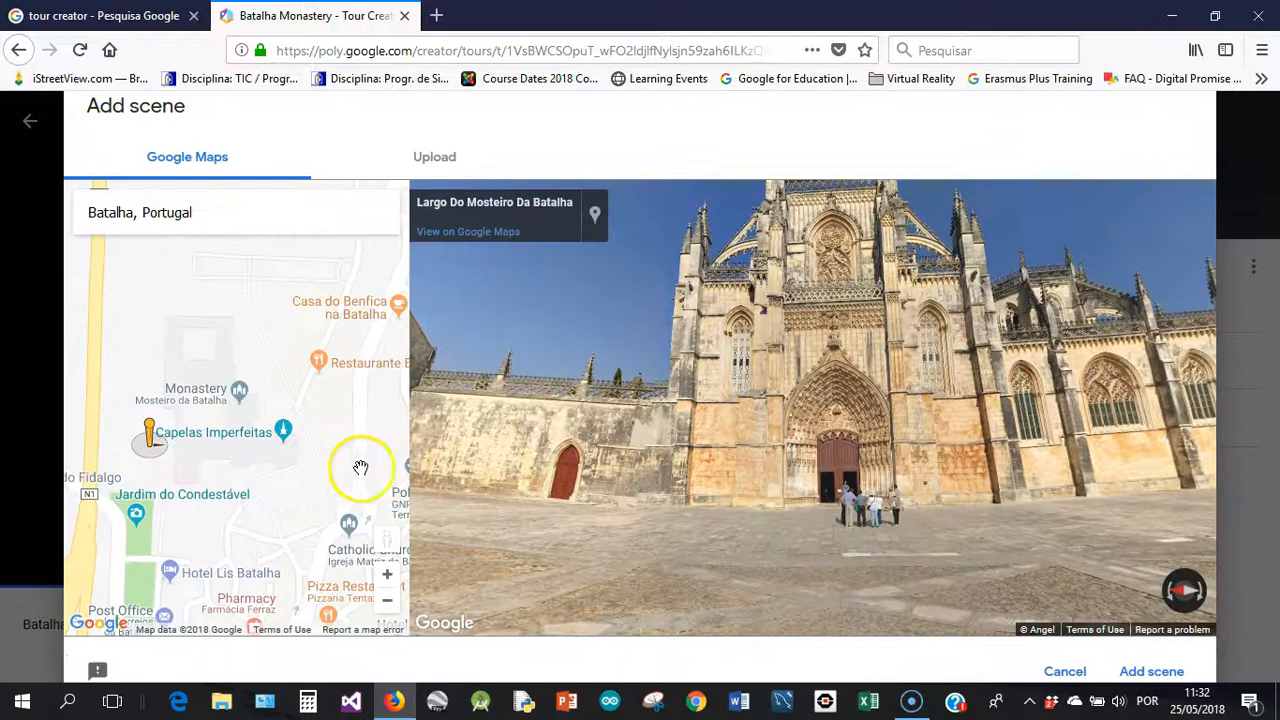
left_click_drag(149, 443, 192, 436)
mouse_move(727, 413)
left_mouse_down()
mouse_move(937, 360)
mouse_move(694, 423)
mouse_move(706, 409)
left_mouse_up()
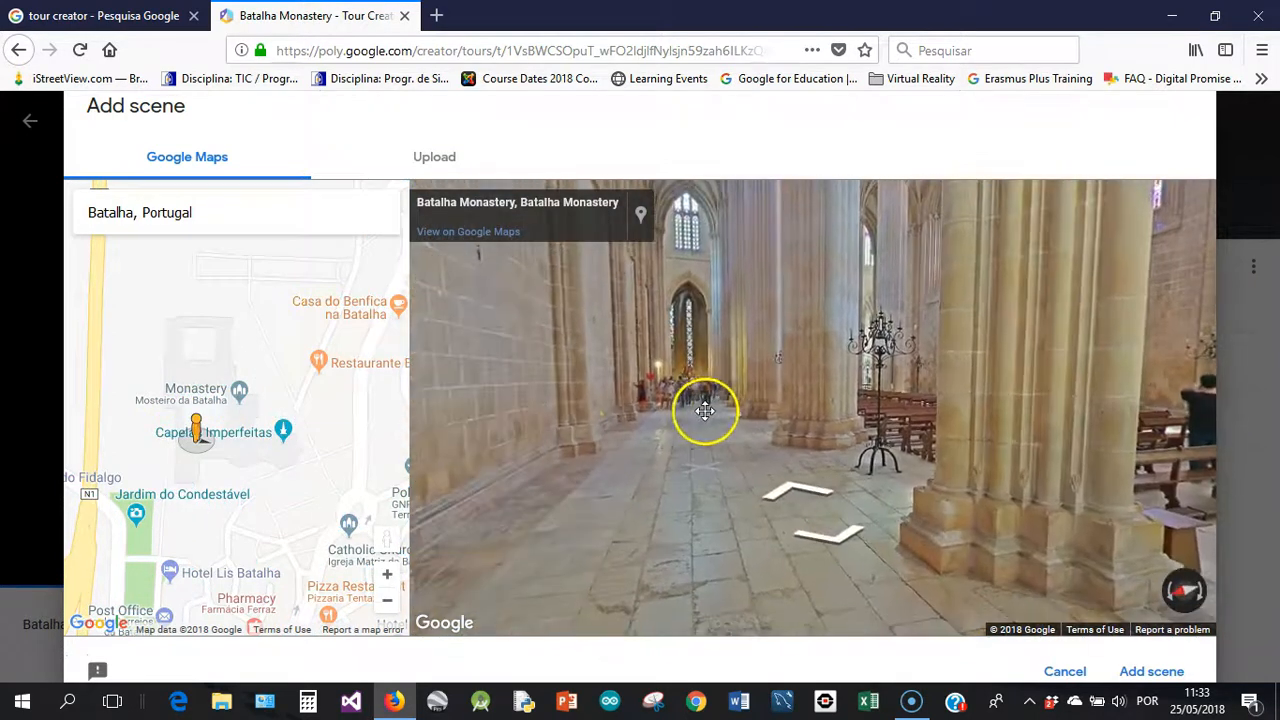
mouse_move(194, 436)
left_mouse_down()
mouse_move(200, 418)
mouse_move(179, 440)
left_mouse_up()
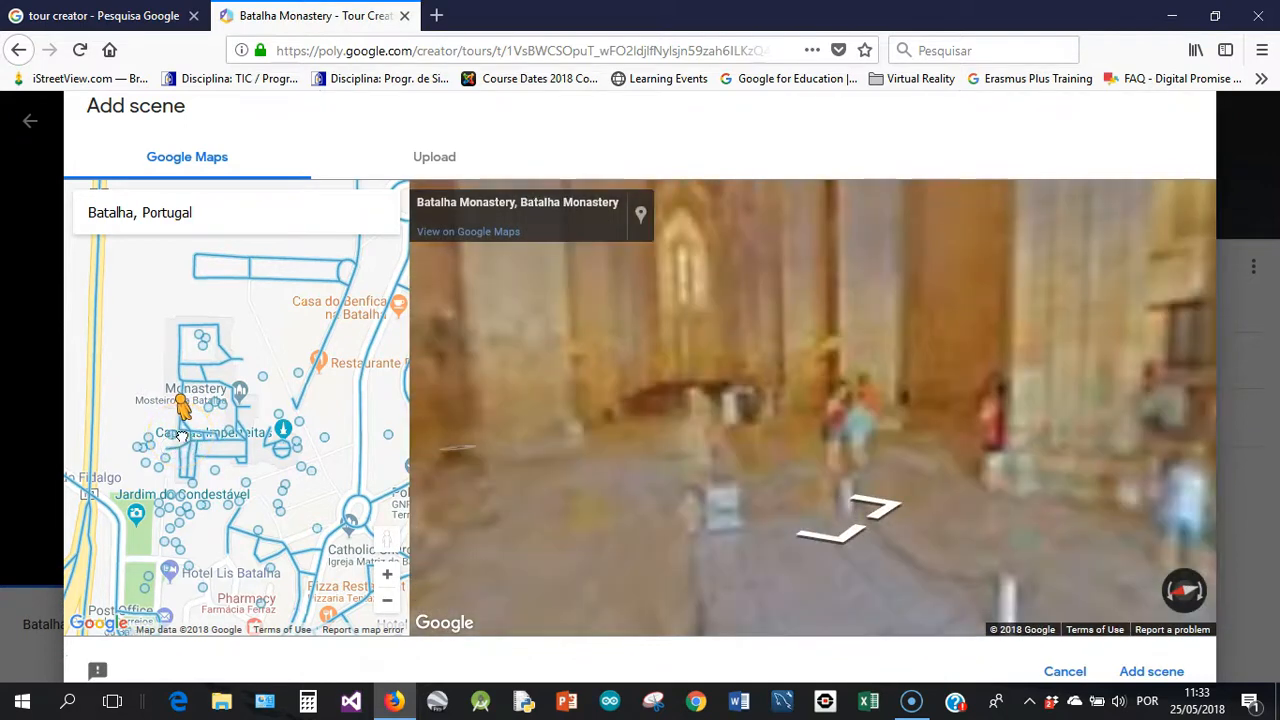
left_click(181, 441)
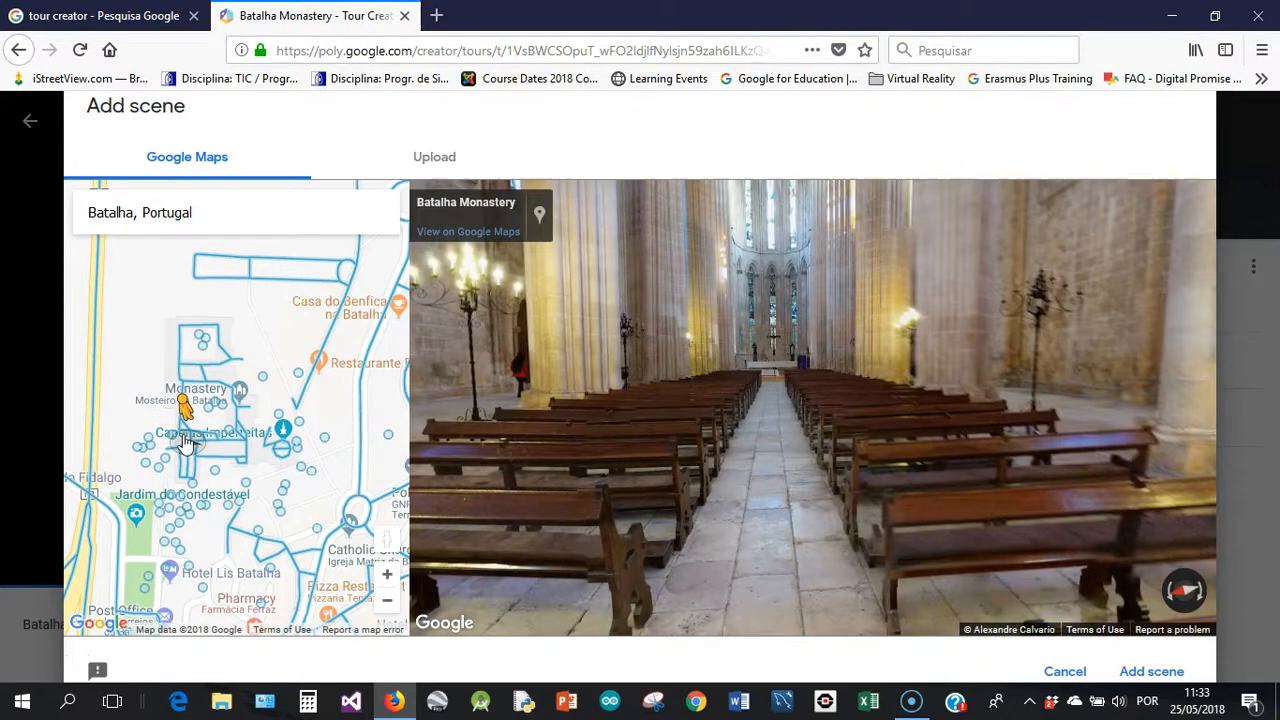
left_click_drag(184, 443, 185, 443)
left_click_drag(867, 421, 914, 323)
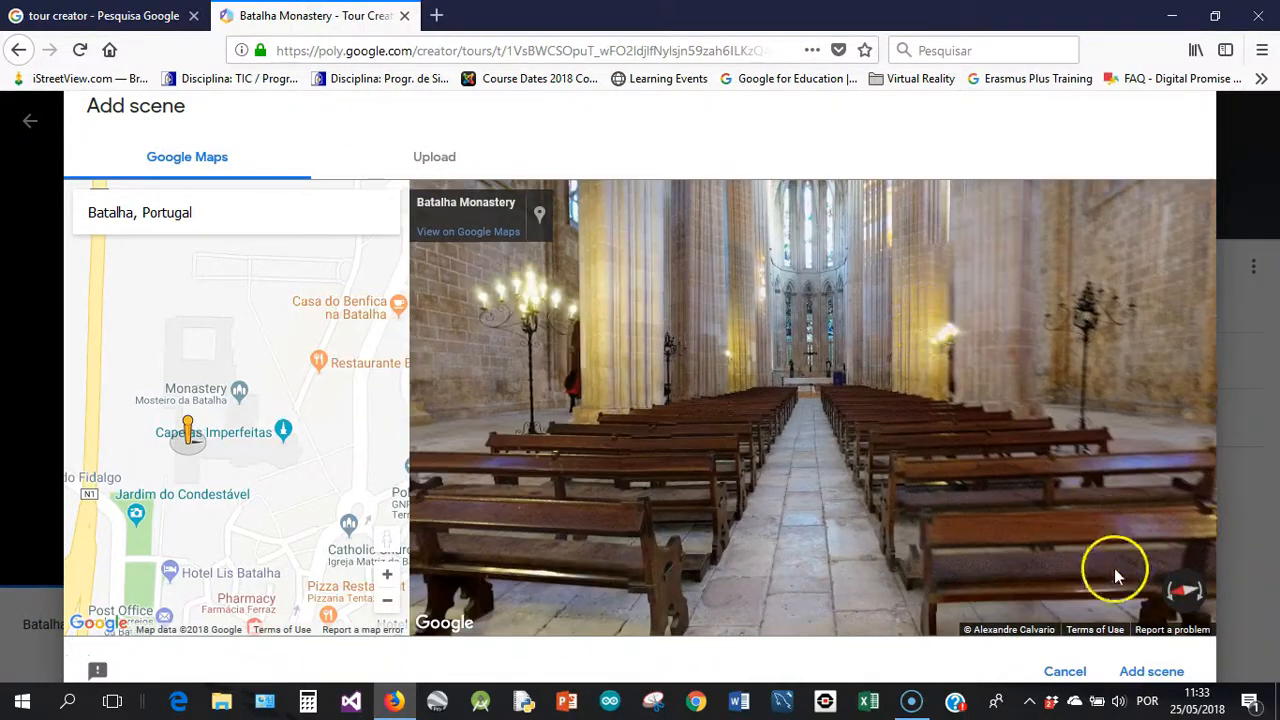
left_click(1150, 672)
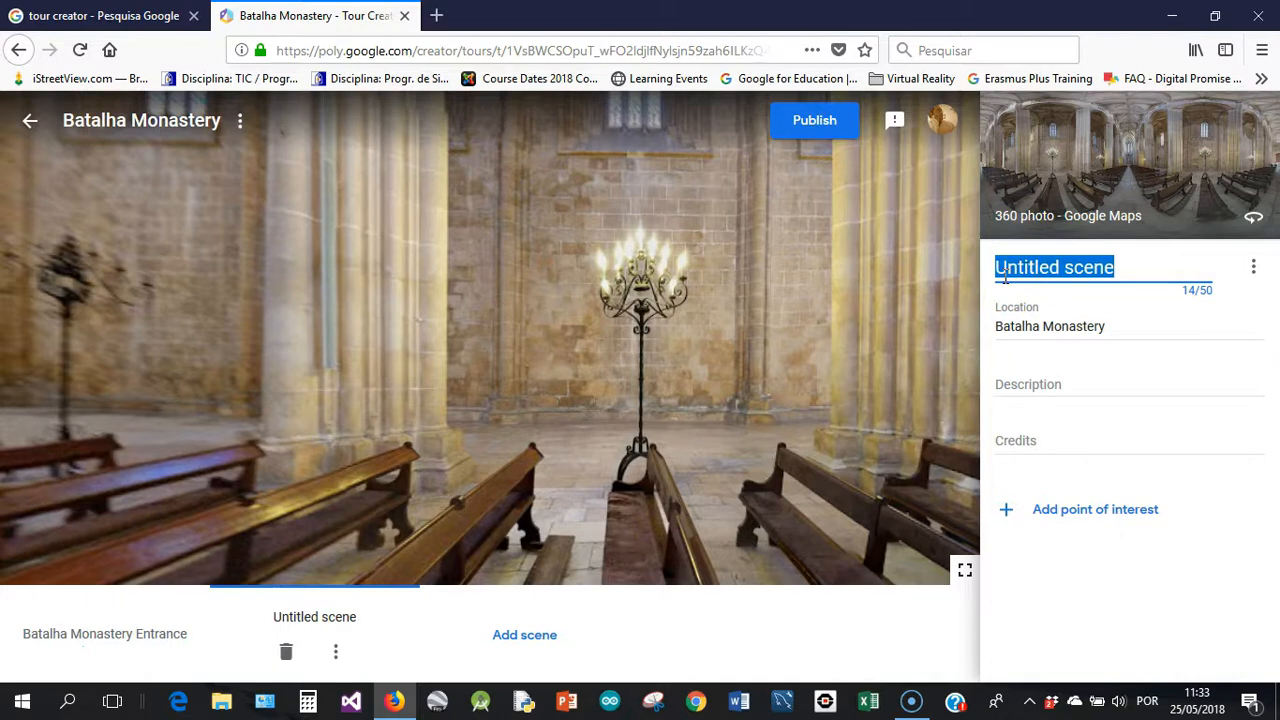
Step: Title the new scene "Main Church" and describe it as "This is the main church of the Monastery of Batalha."
type("Main Churcj")
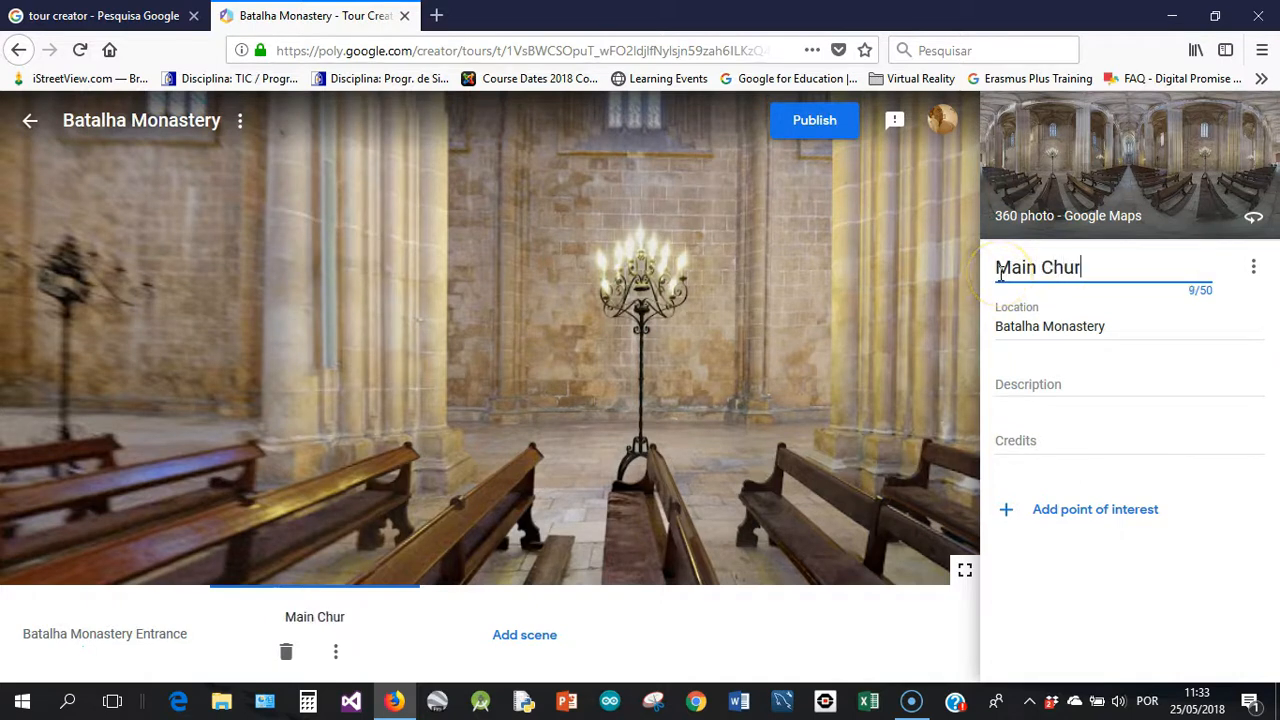
key("BackSpace")
key("BackSpace")
type("ch")
left_click(1024, 385)
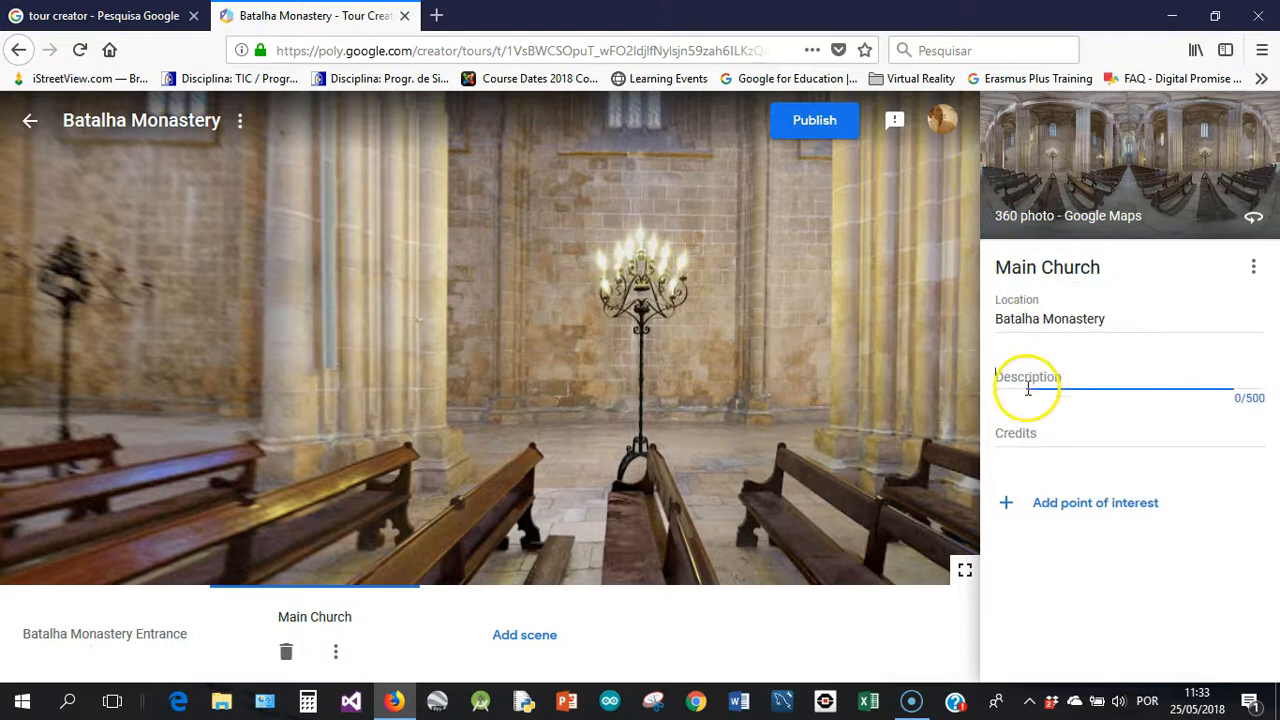
type("T")
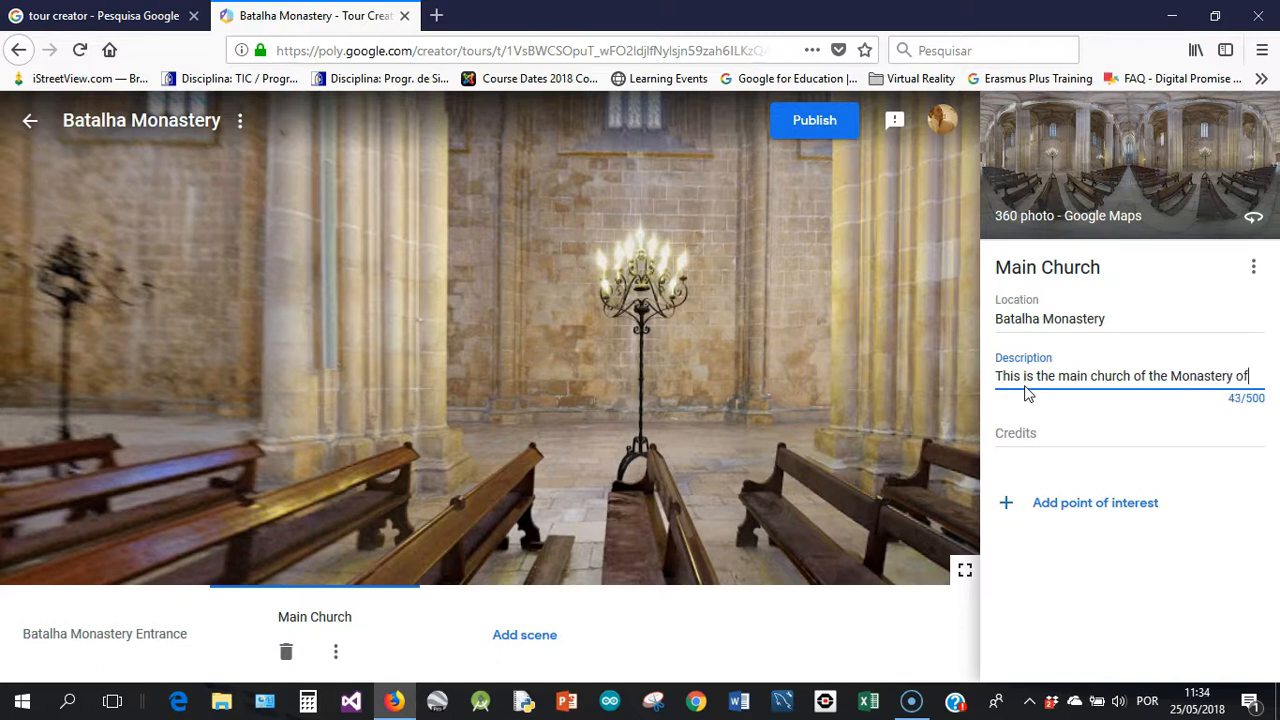
type("Batalha.")
Step: Add a point of interest to the Main Church scene and place its marker above the altar at the end of the nave
left_click_drag(280, 320, 622, 337)
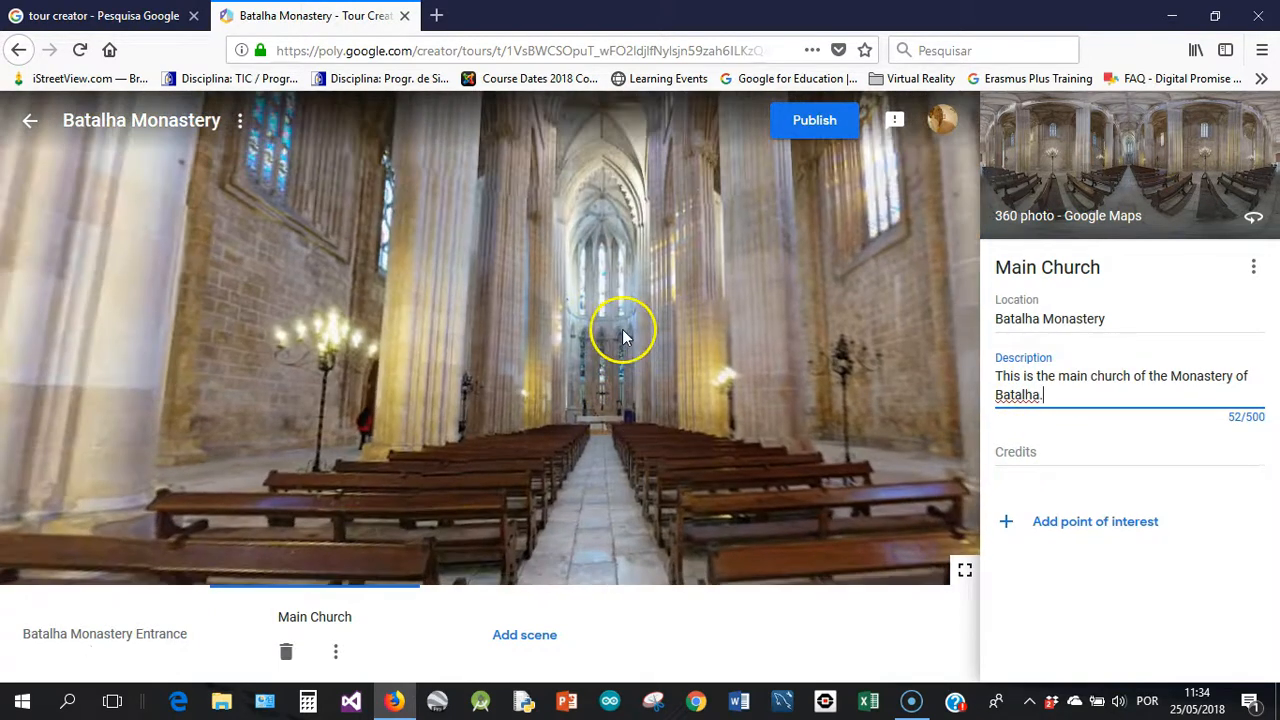
left_click(1006, 521)
left_click_drag(640, 387, 603, 302)
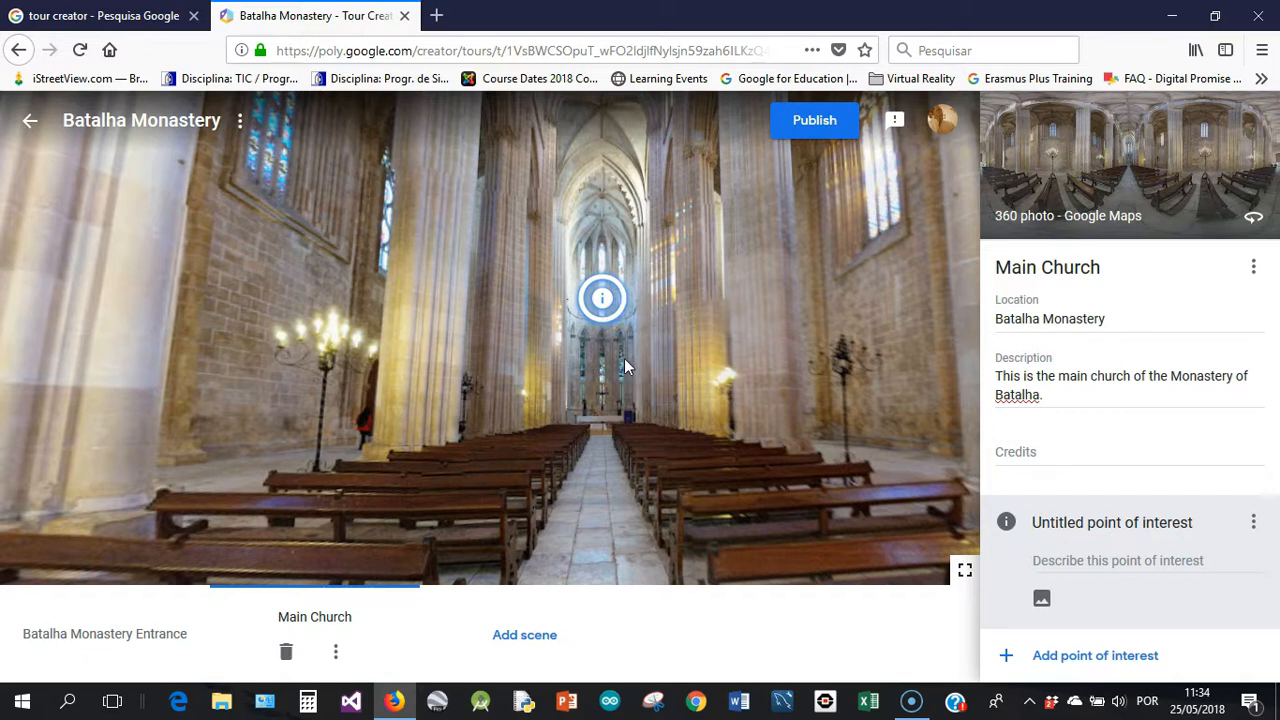
left_click(608, 300)
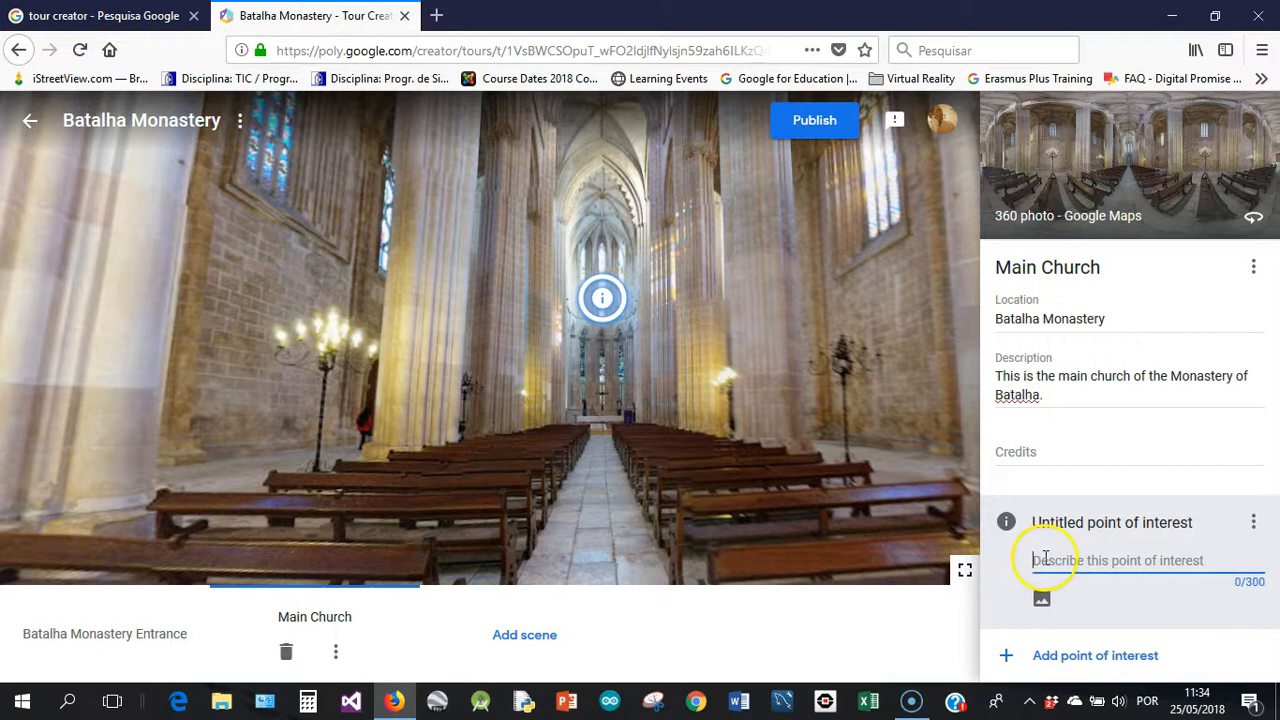
Step: Describe the altar's point of interest as "The altar of the Monastery"
type("The ma")
key("BackSpace")
key("BackSpace")
type("altar of the Monastery")
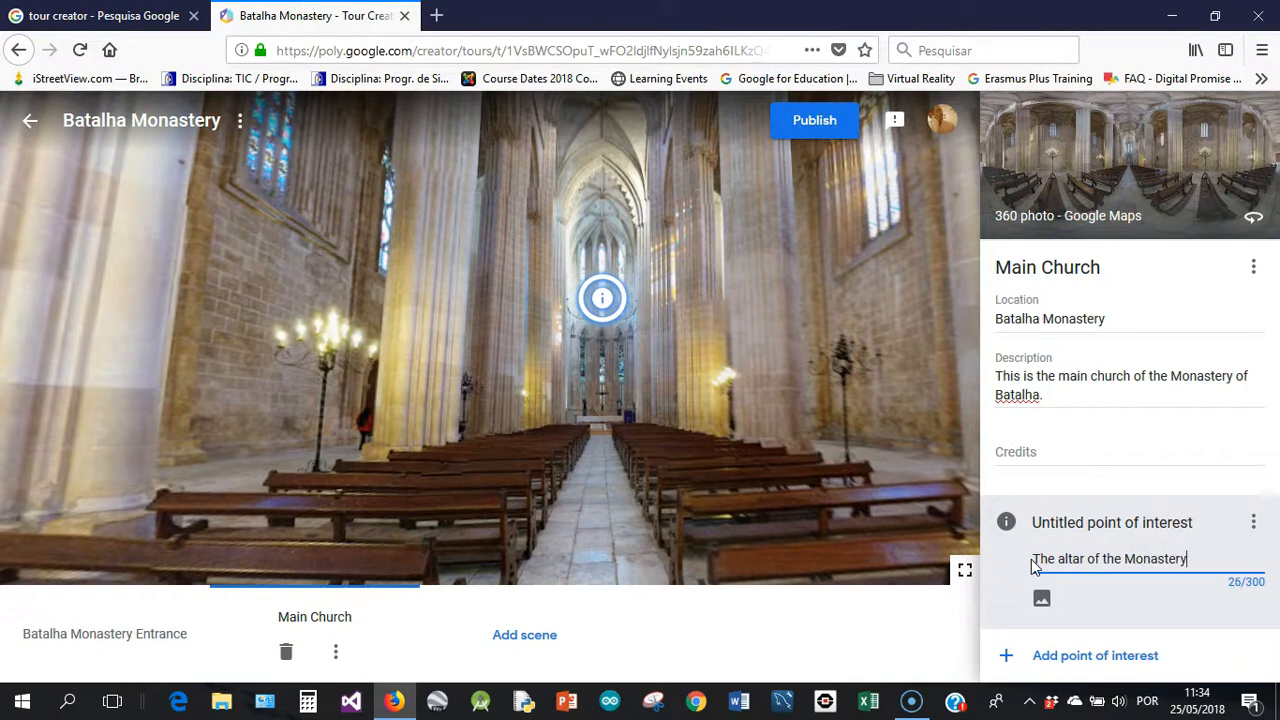
Step: Add the main_church image from the tour_creator_Batalha folder as an image overlay on the altar's point of interest
left_click(1041, 598)
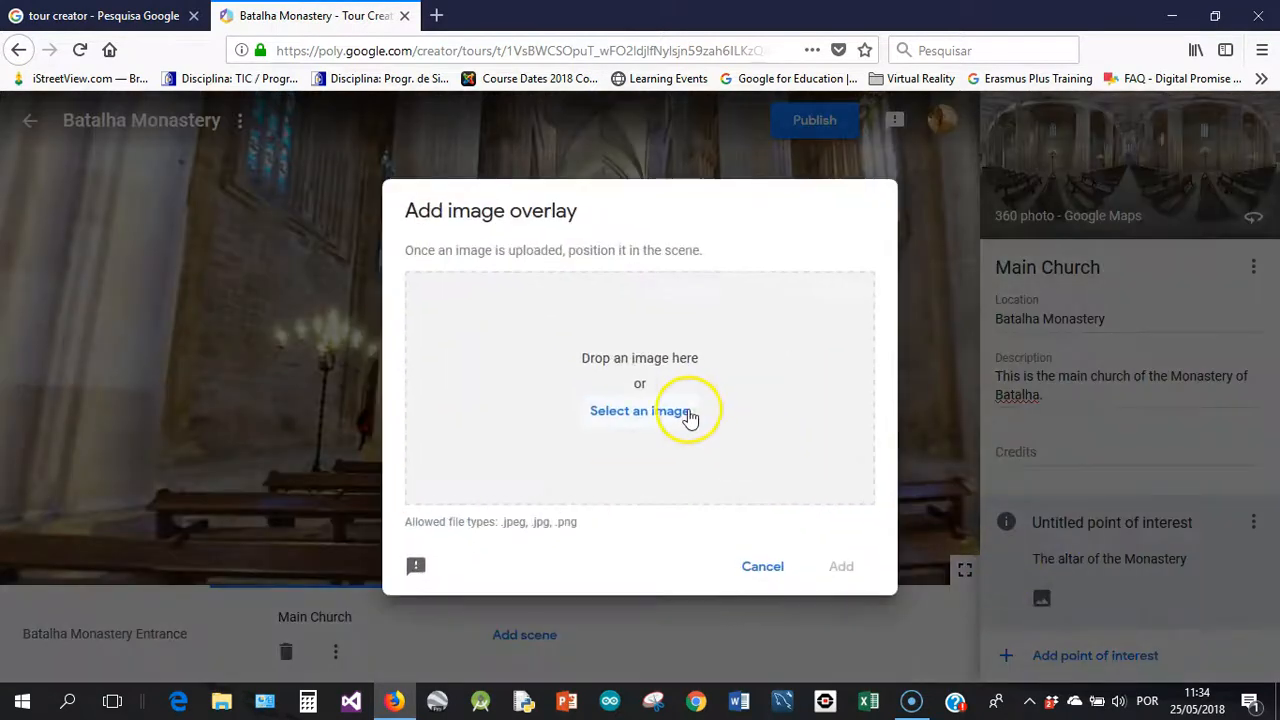
left_click(645, 415)
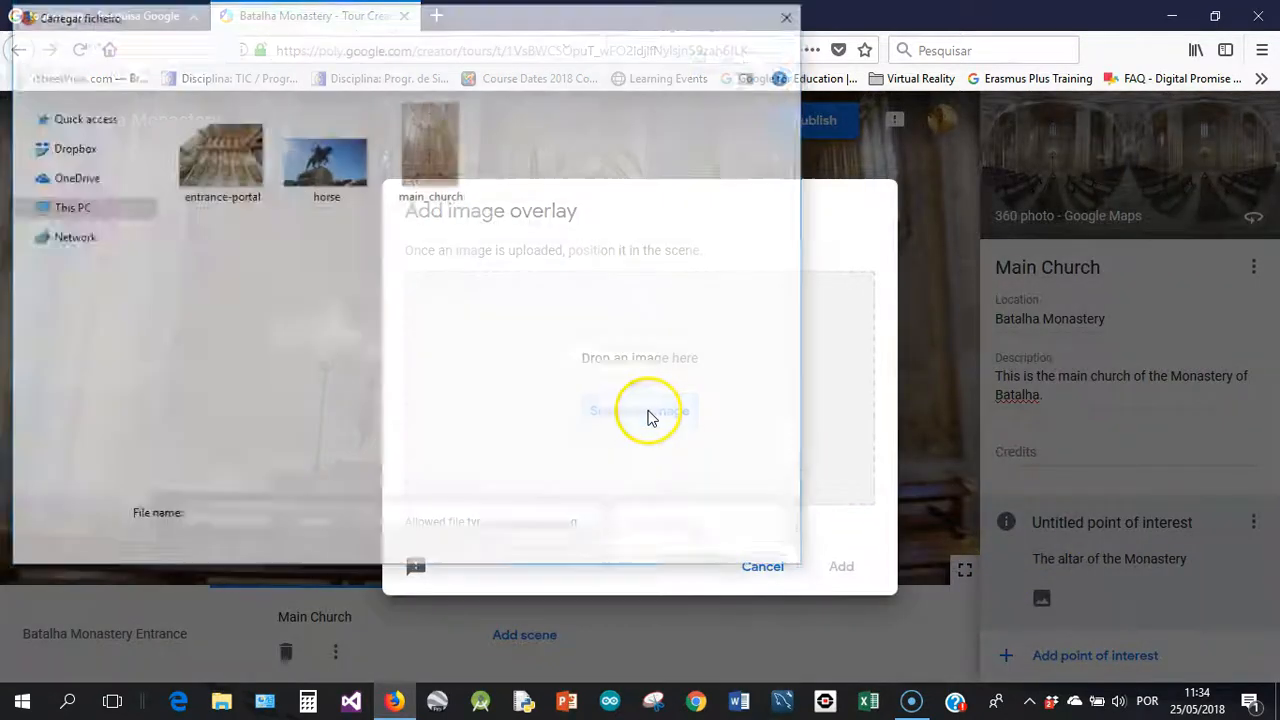
left_click(445, 194)
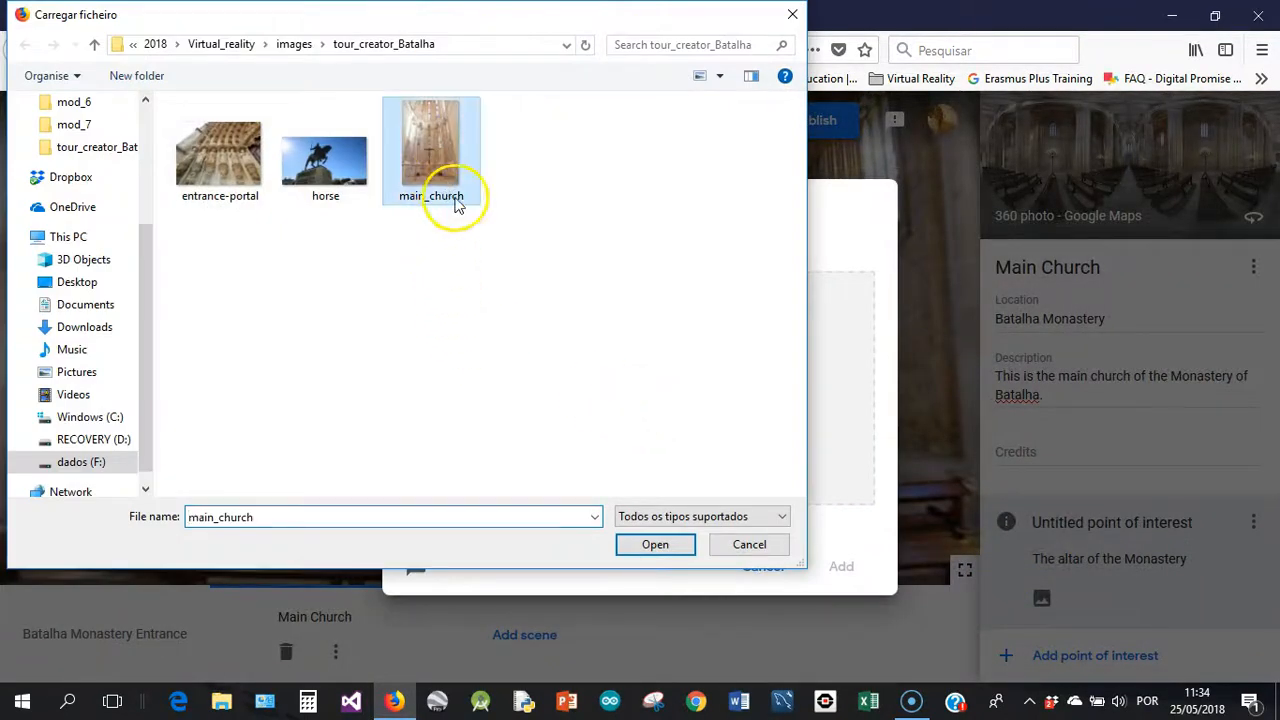
left_click(652, 542)
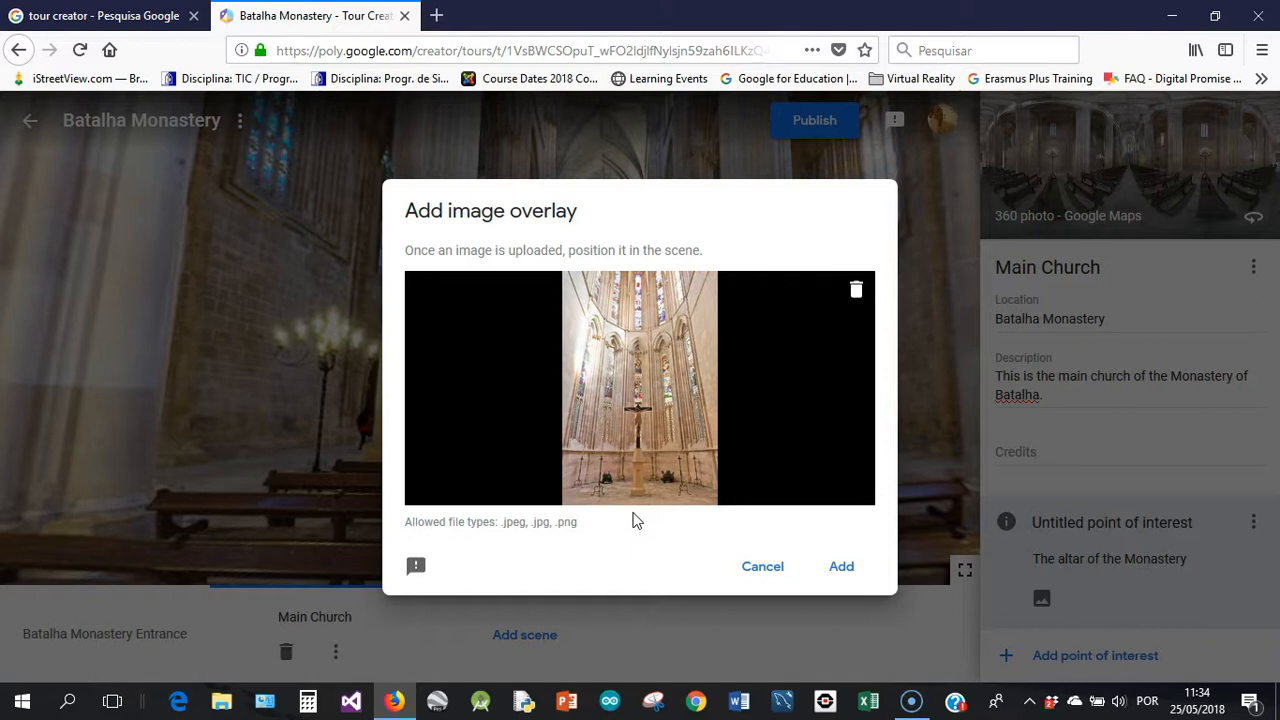
left_click(843, 569)
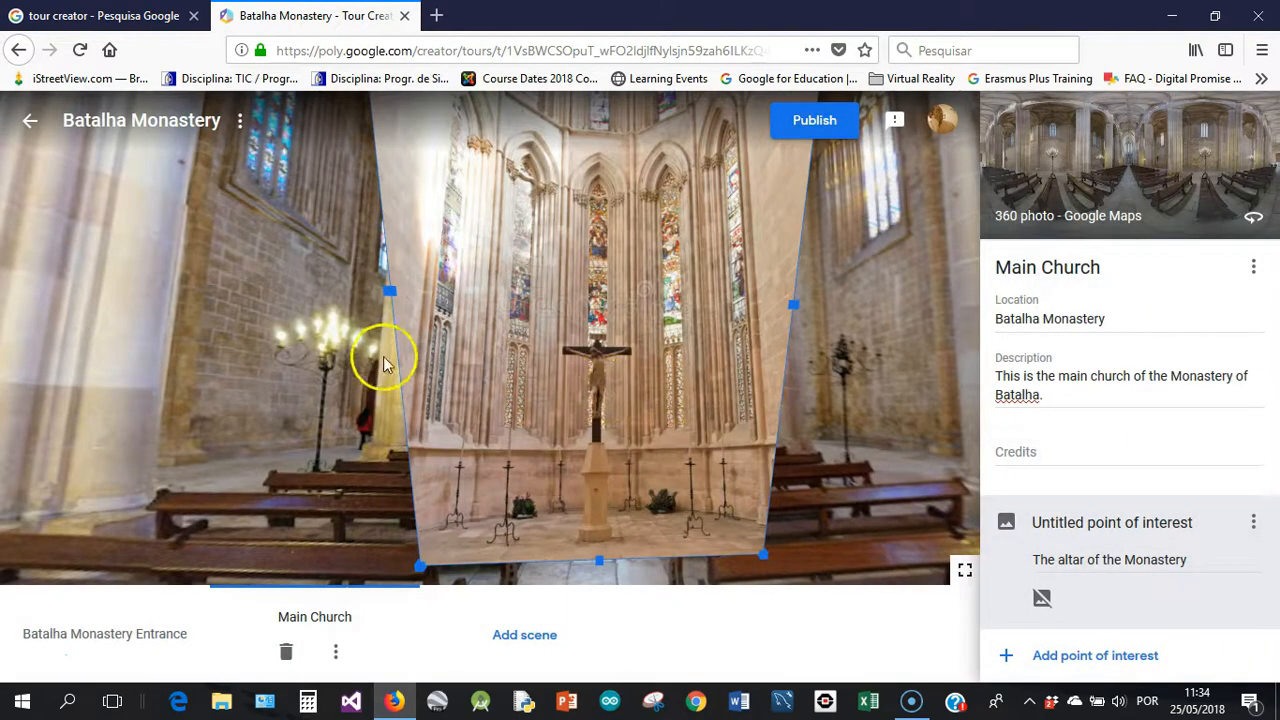
Step: Narrow the main_church image overlay on the altar's point of interest and close the overlay
mouse_move(909, 349)
left_mouse_down()
mouse_move(886, 300)
mouse_move(890, 415)
mouse_move(891, 363)
left_mouse_up()
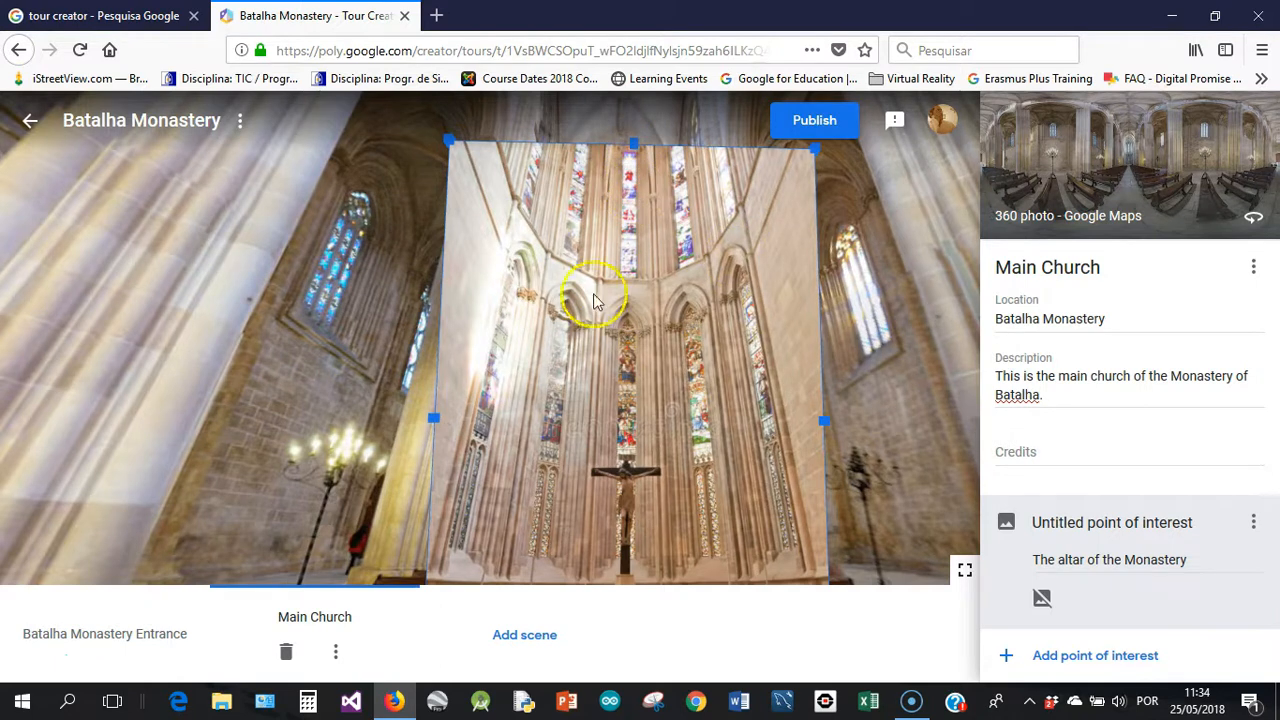
left_click_drag(431, 419, 452, 421)
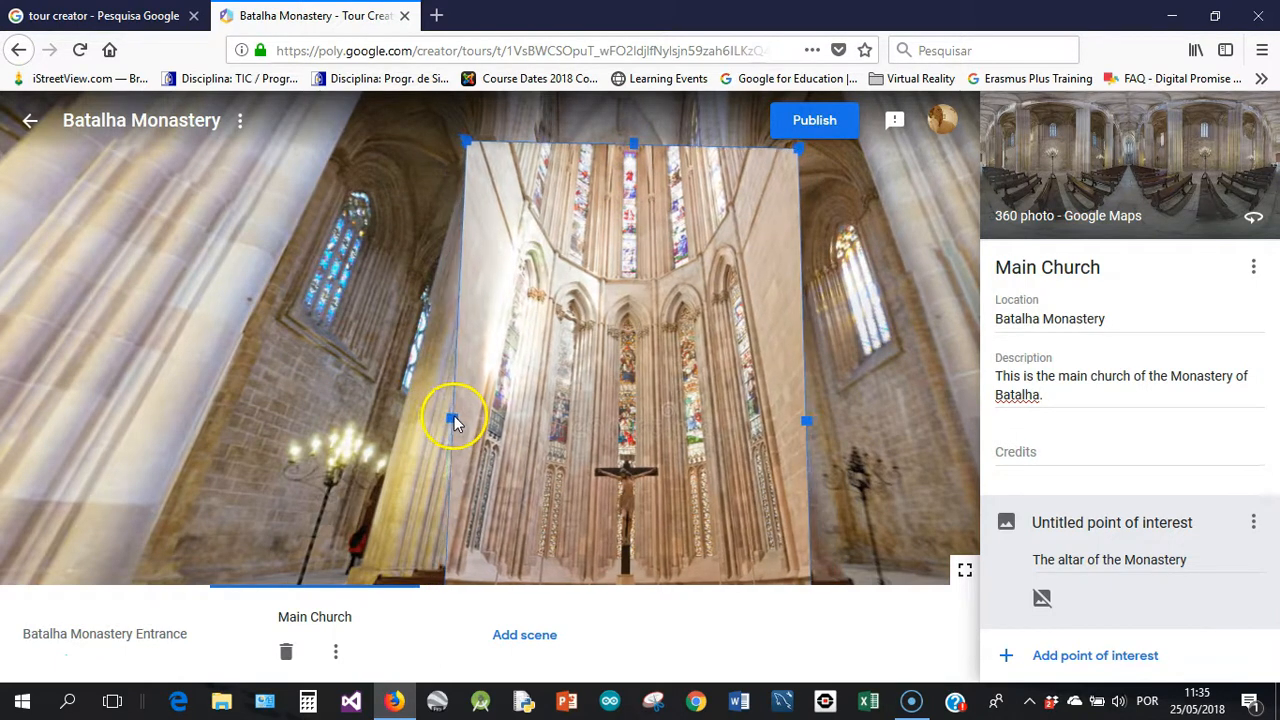
left_click(891, 337)
left_click_drag(846, 407, 854, 351)
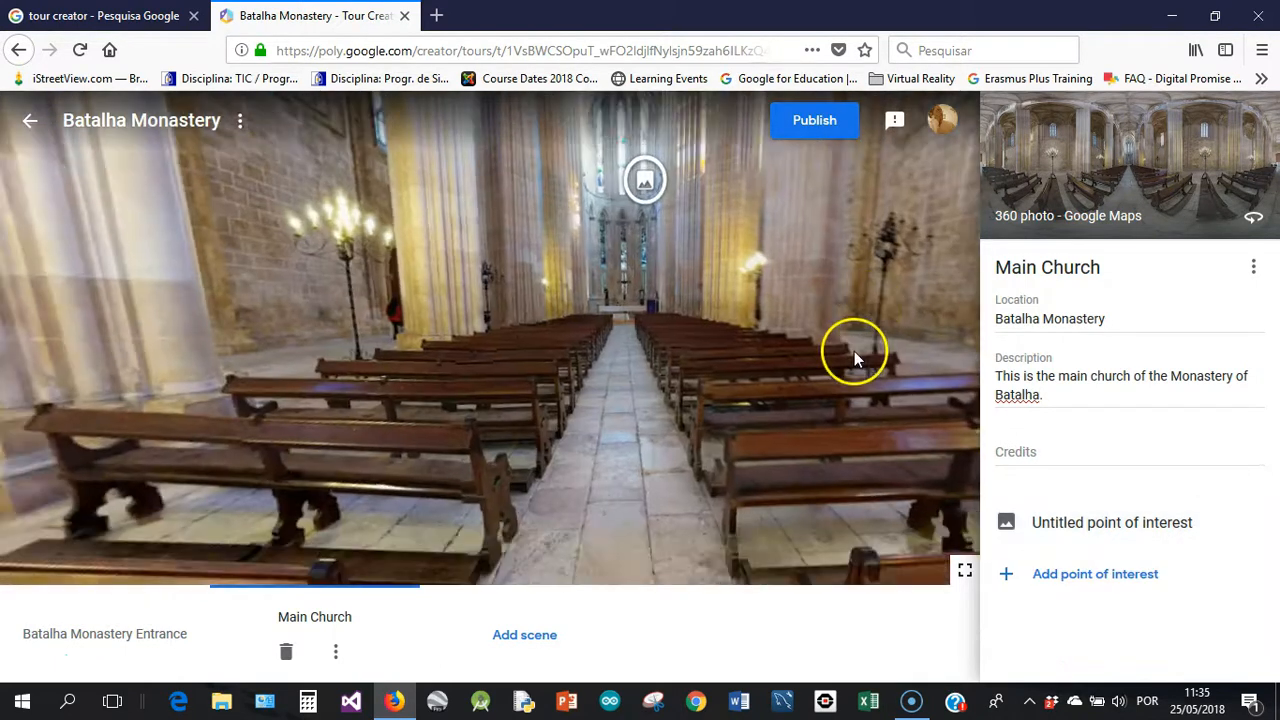
Step: Examine the altar's point of interest in the Main Church scene by opening and closing its image overlay
left_click(648, 184)
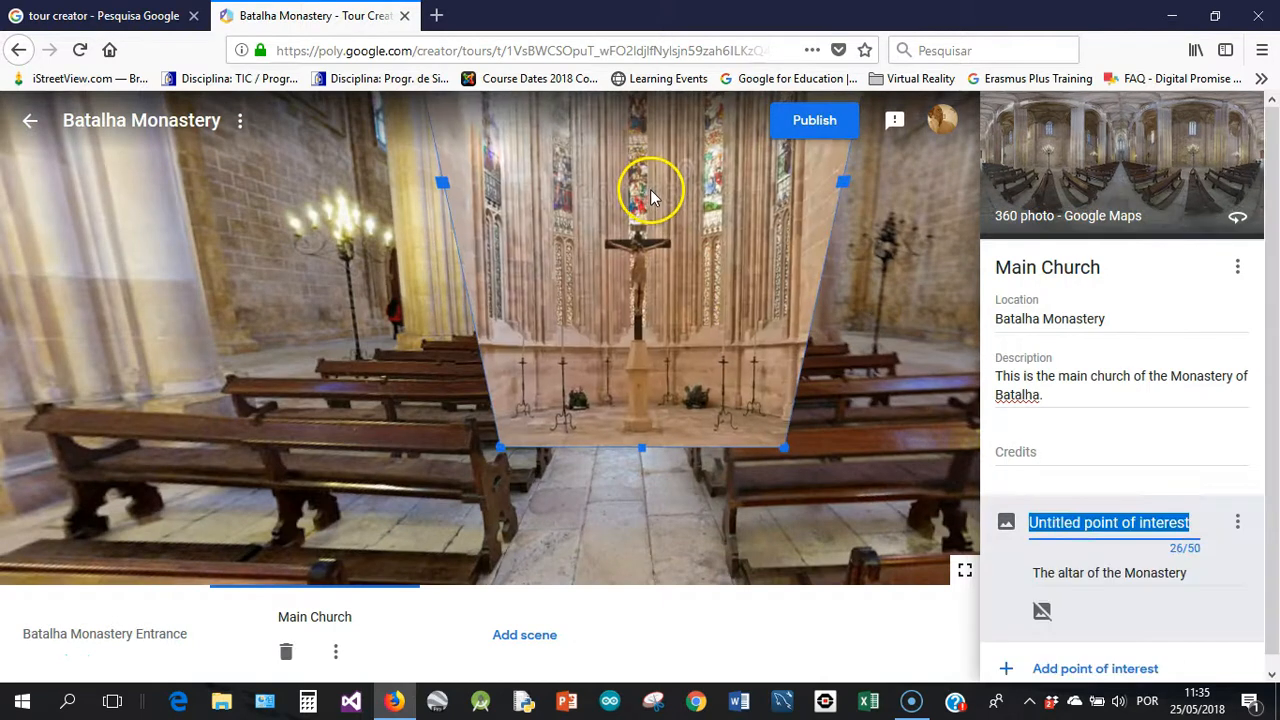
left_click(848, 258)
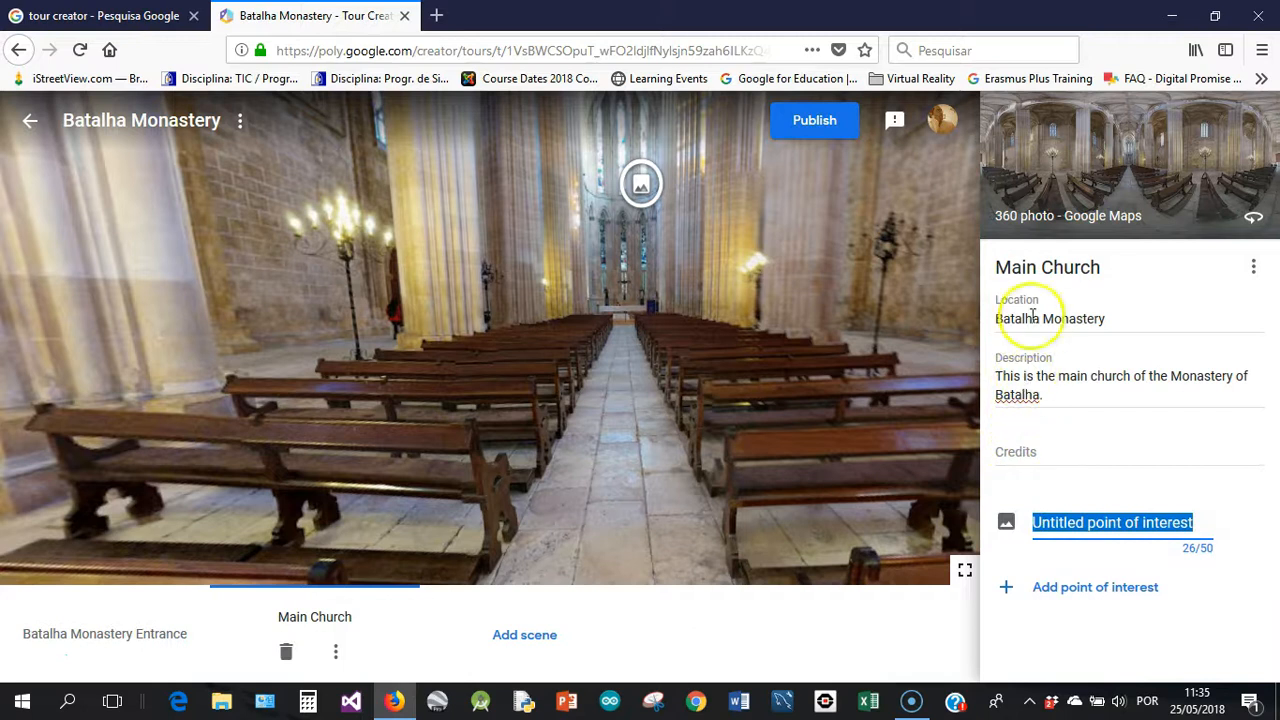
left_click(1032, 268)
left_click(641, 188)
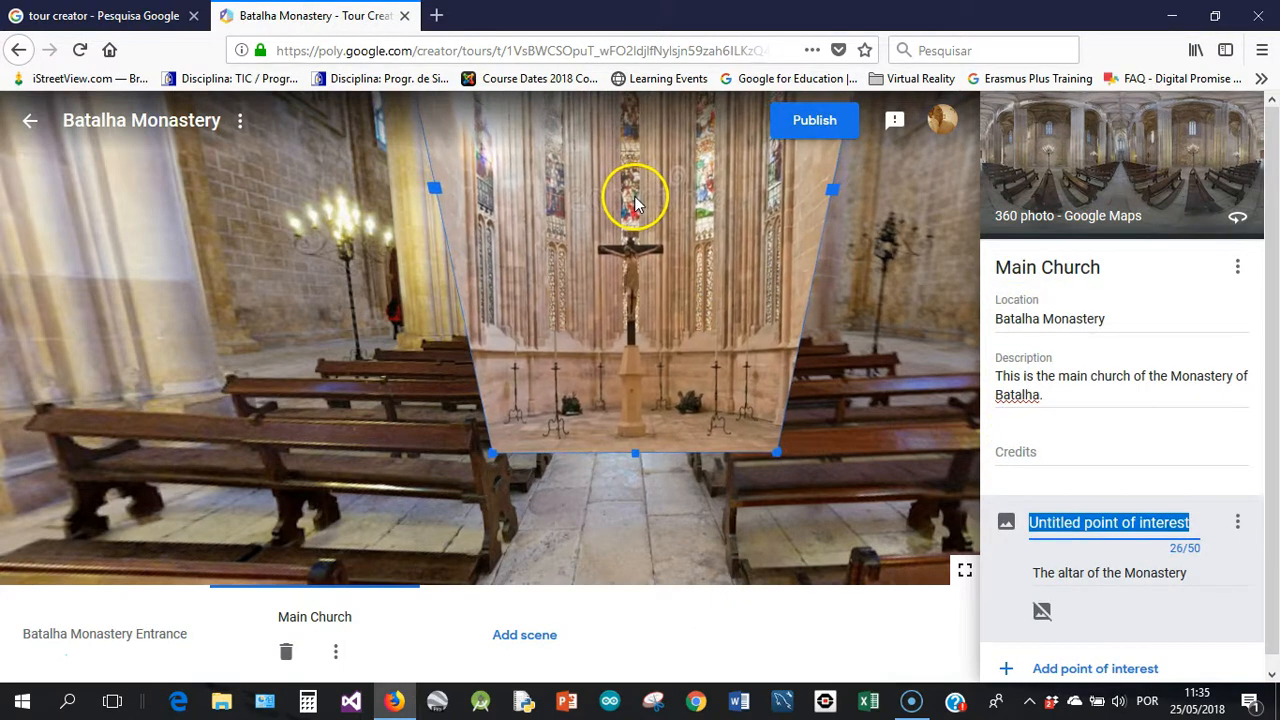
left_click(857, 280)
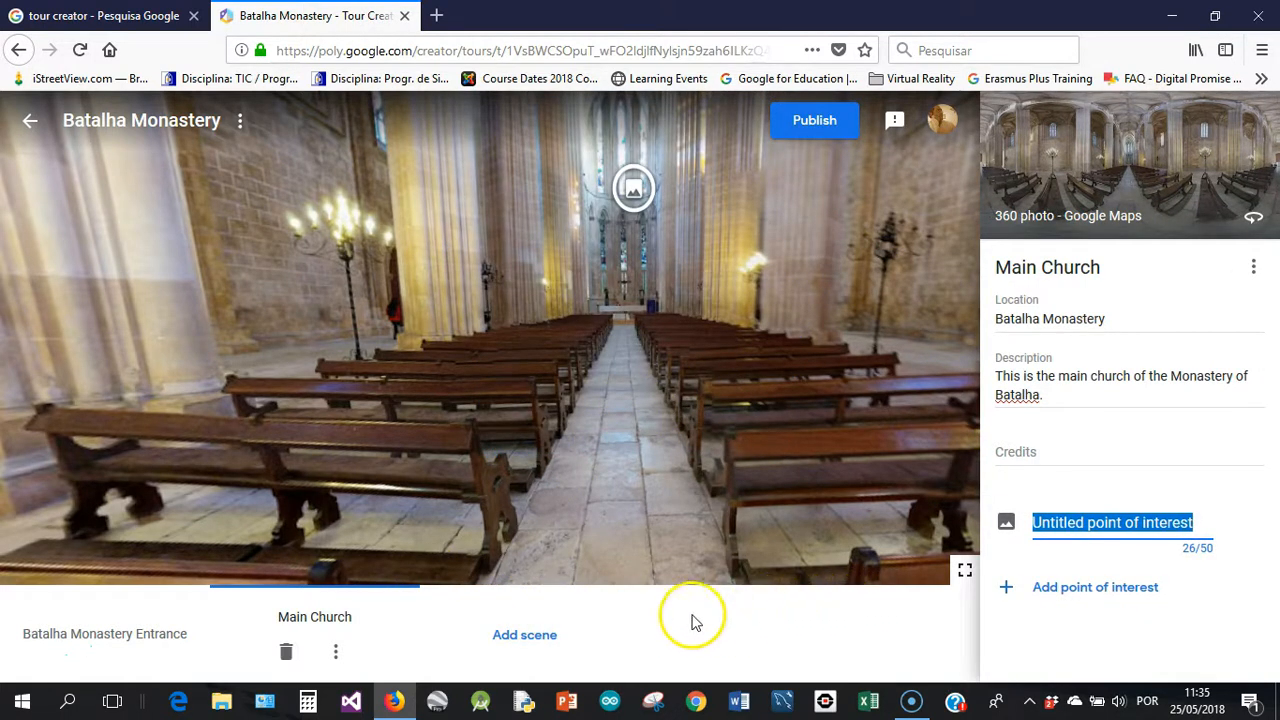
Step: Add a point of interest at the distant statue in the Batalha Monastery Entrance scene and title it "The horse statue"
left_click(165, 637)
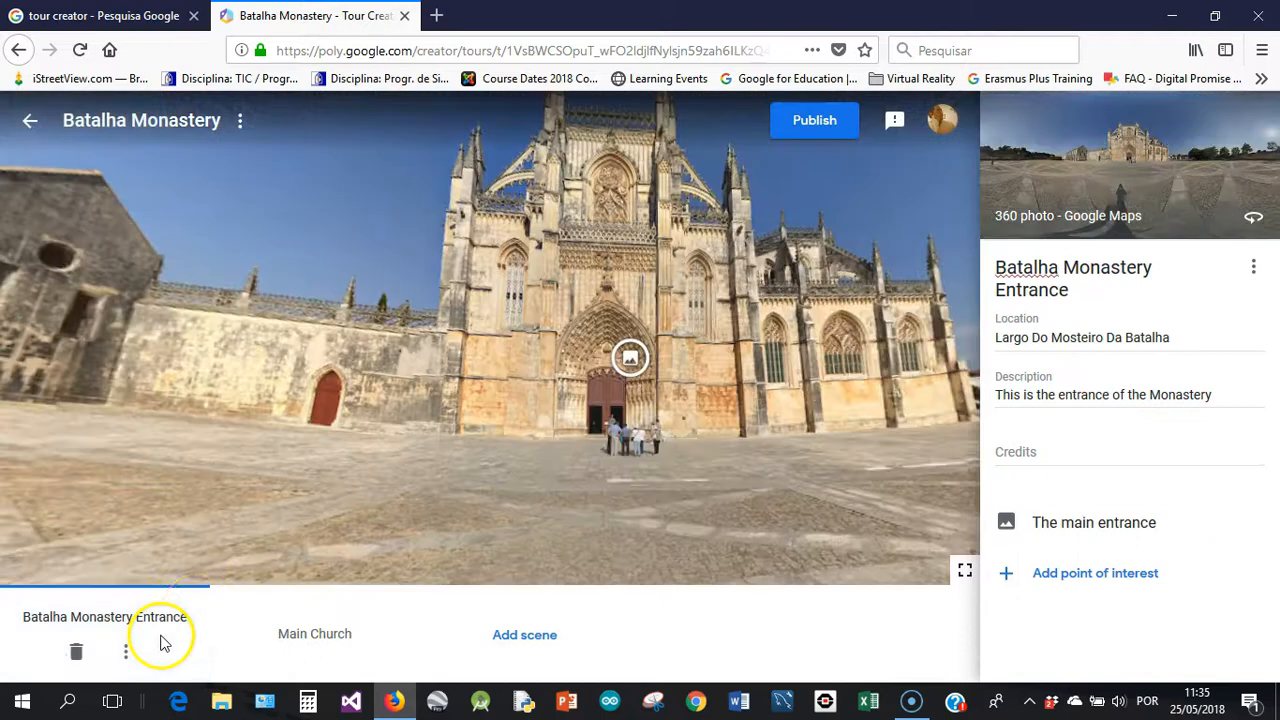
mouse_move(792, 405)
left_mouse_down()
mouse_move(663, 374)
mouse_move(645, 383)
mouse_move(674, 392)
mouse_move(712, 363)
left_mouse_up()
left_click(1036, 582)
left_click(1060, 574)
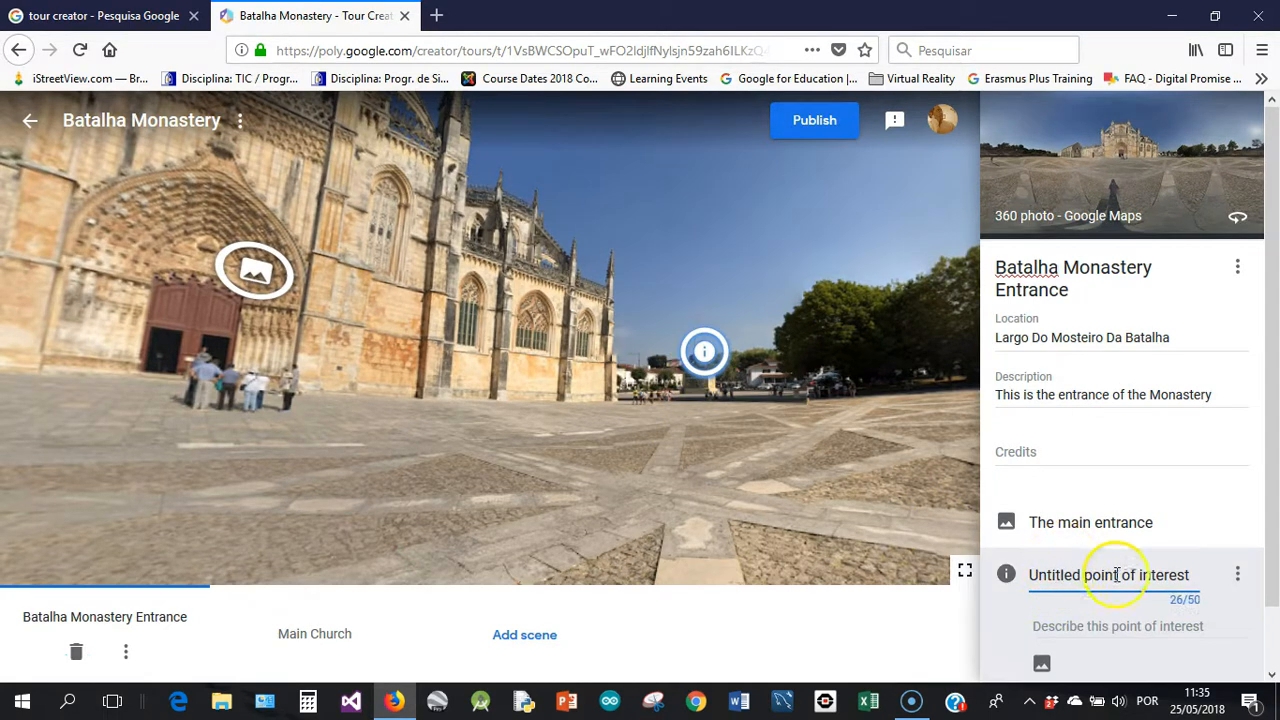
left_click_drag(1193, 573, 1018, 570)
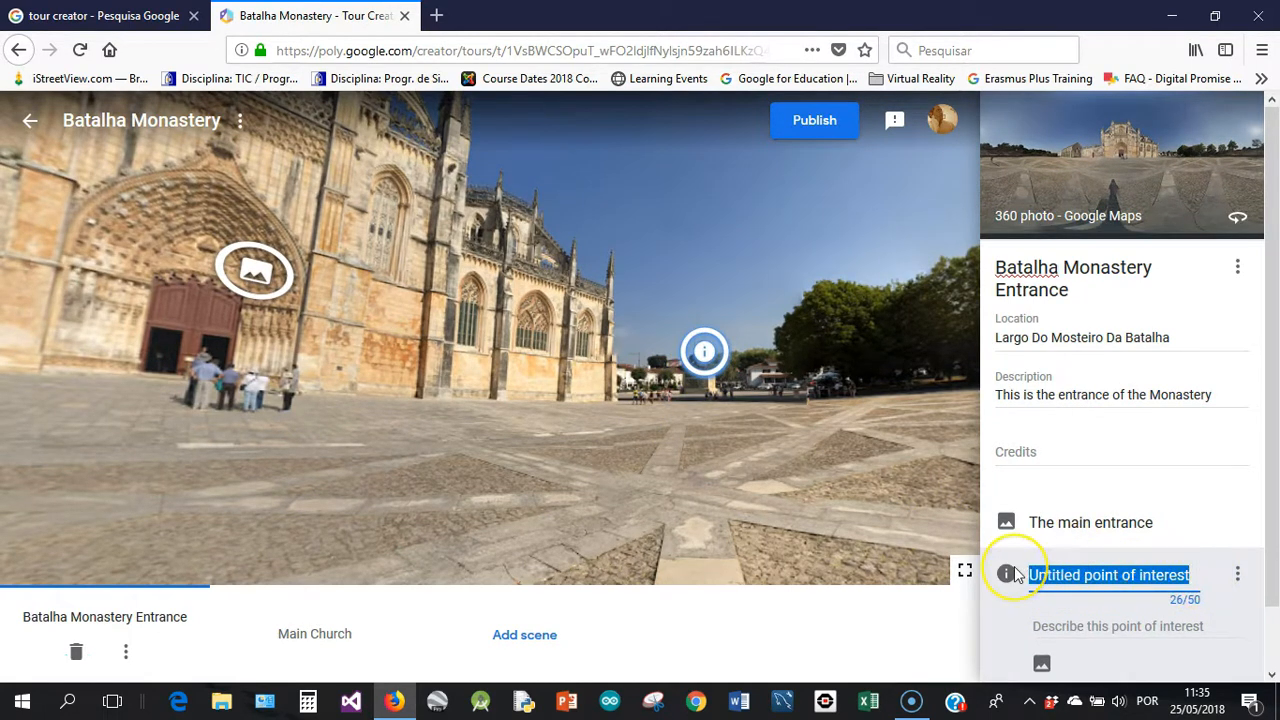
type("The horse statue")
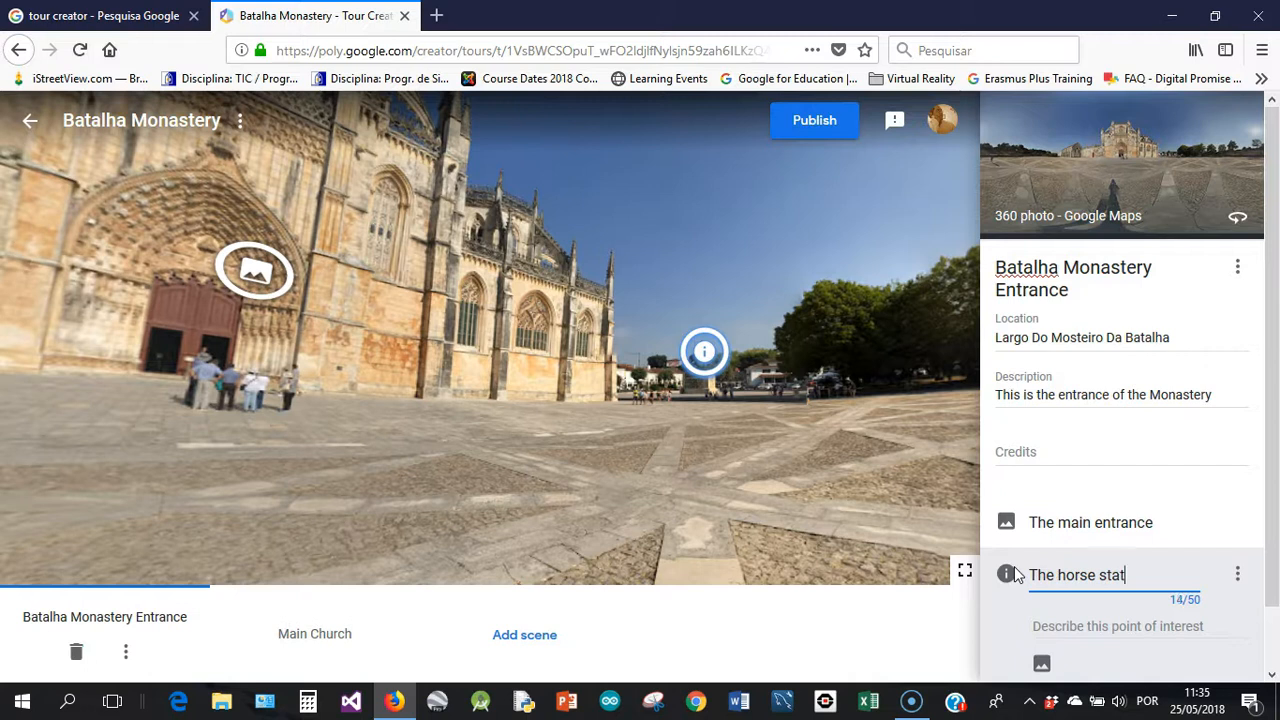
Step: Describe the horse statue's point of interest as "This is the statue of D. Nuno Alvares Pereira"
left_click(1072, 626)
type("This")
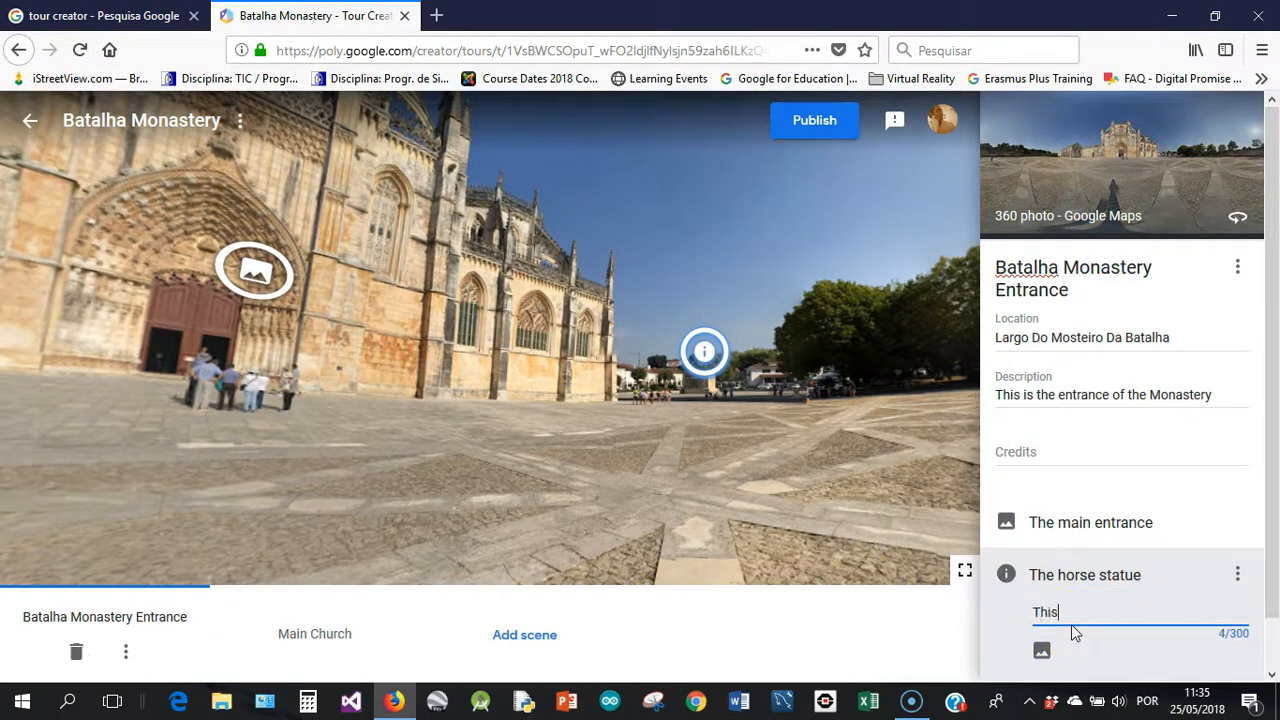
type(" is the statue")
key("BackSpace")
type("vares Pereira")
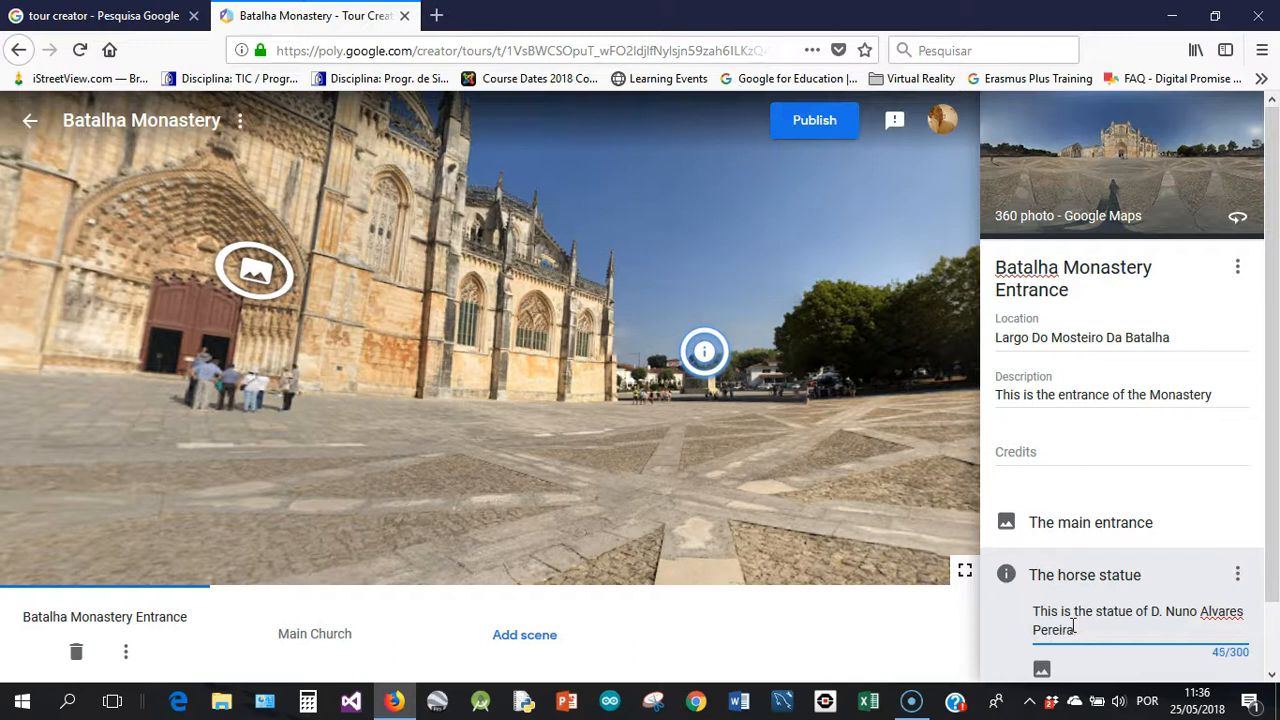
Step: Add the horse image from the tour_creator_Batalha folder as the statue's image overlay and shrink it slightly
left_click(1042, 669)
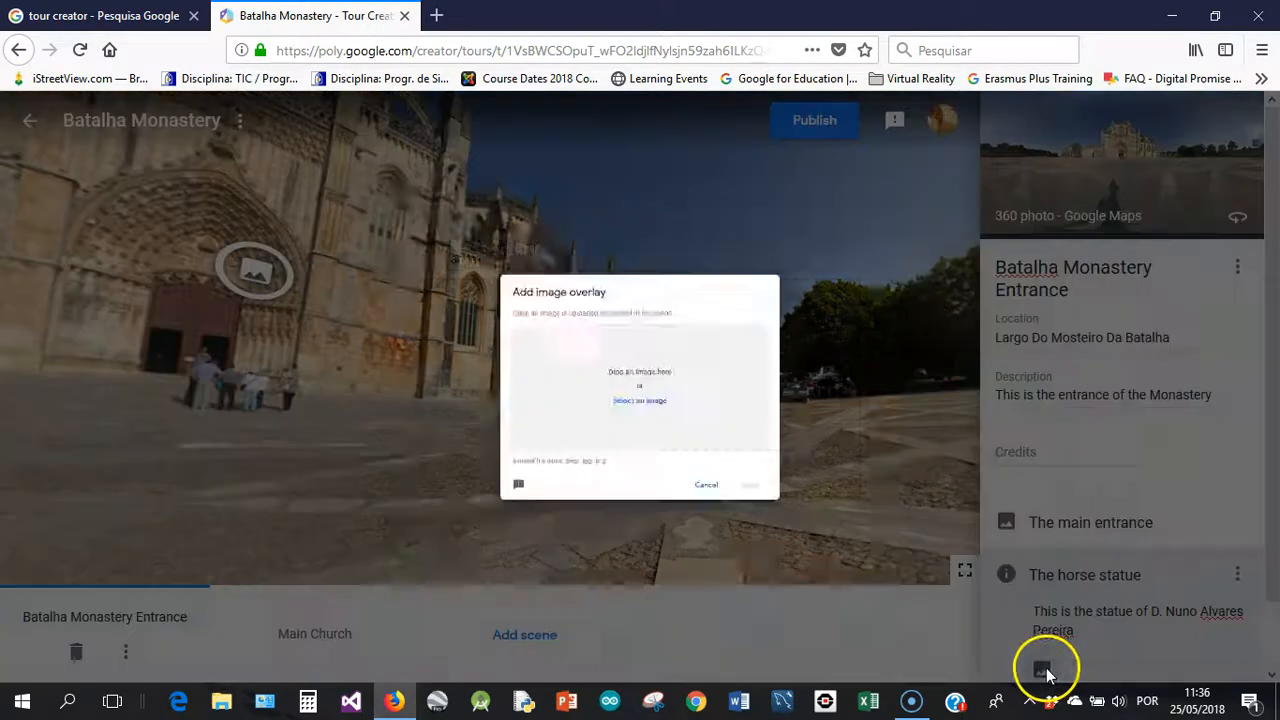
left_click(645, 412)
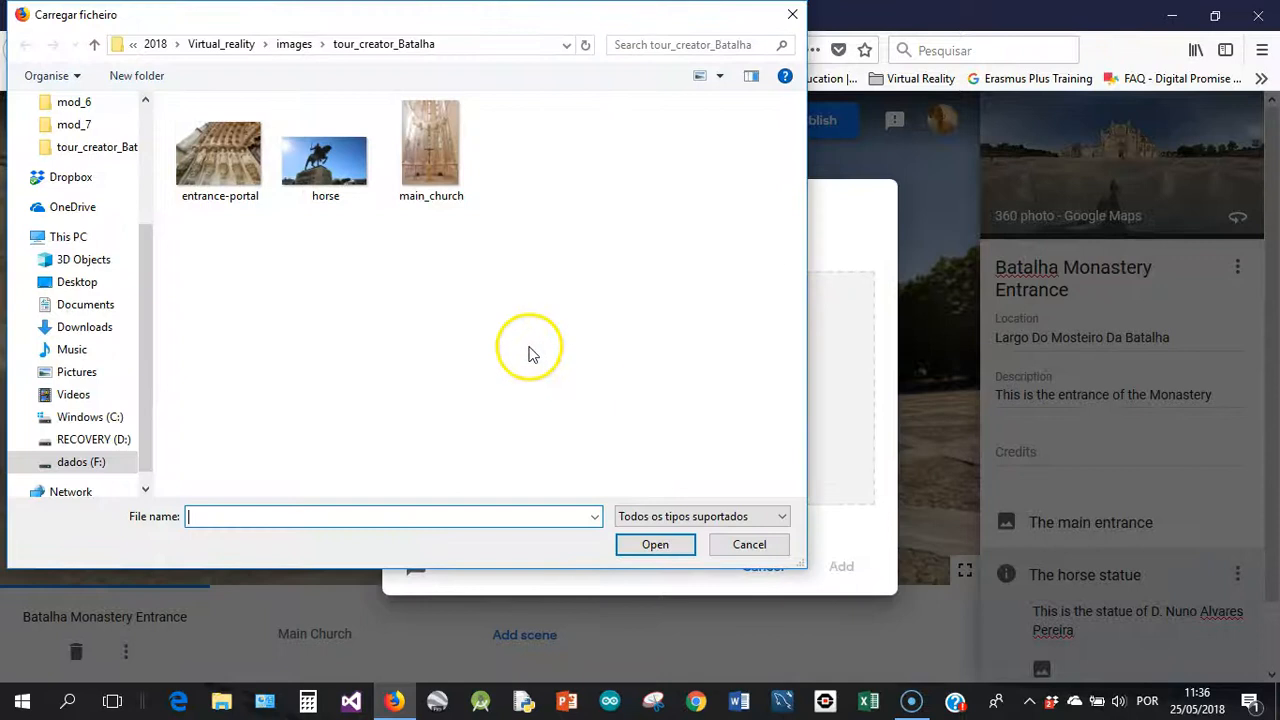
double_click(340, 165)
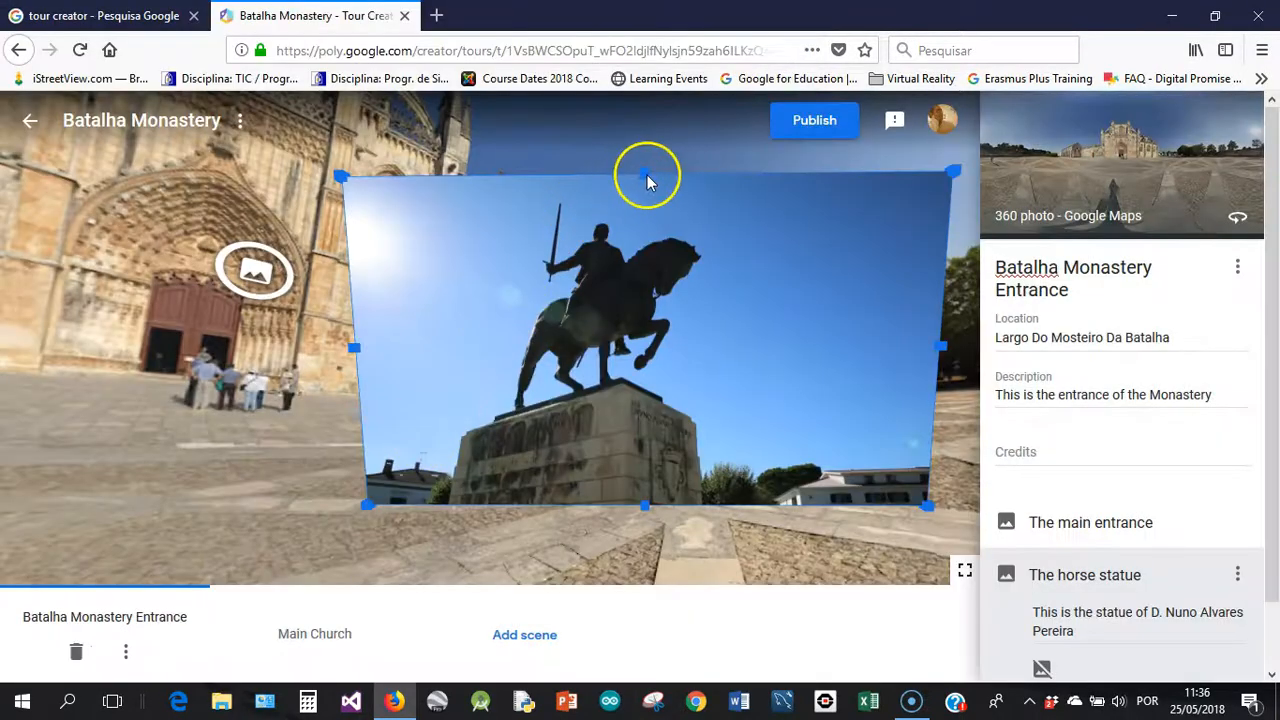
left_click_drag(953, 171, 893, 215)
left_click_drag(674, 303, 672, 338)
left_click(316, 410)
left_click_drag(321, 407, 469, 394)
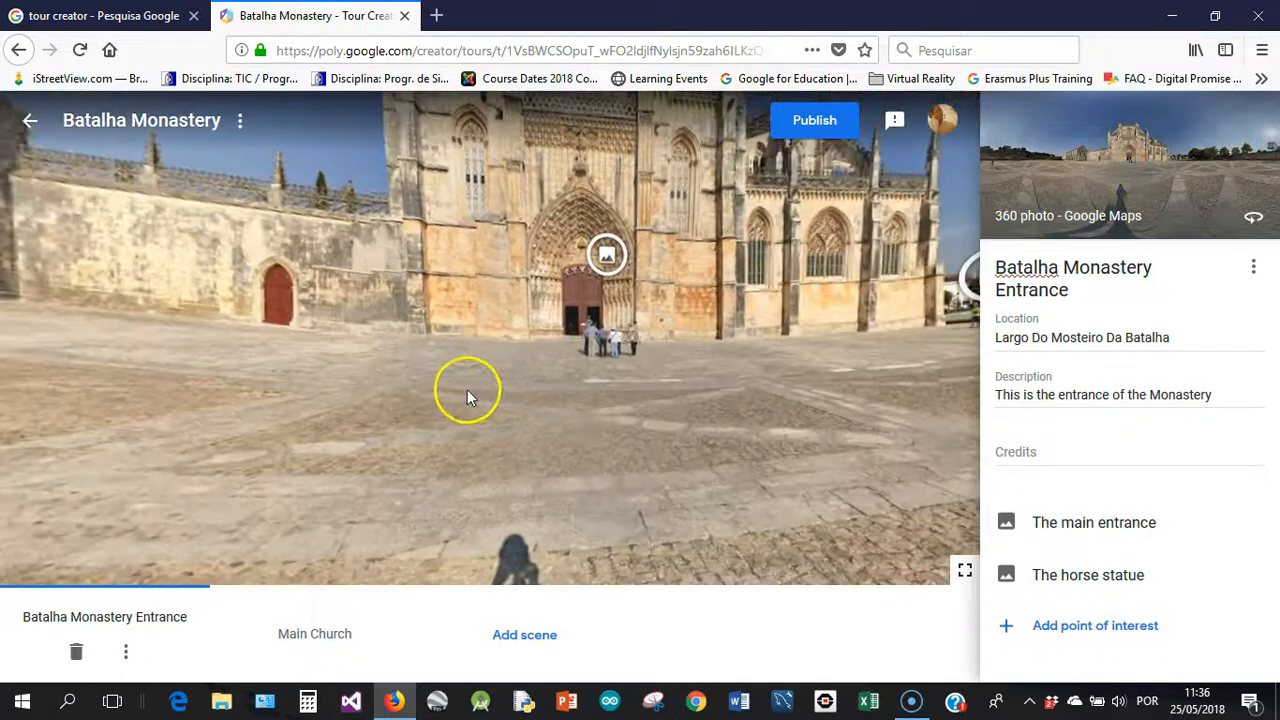
Step: Check the image overlays of the main entrance, the horse statue and the Main Church altar
left_click(605, 252)
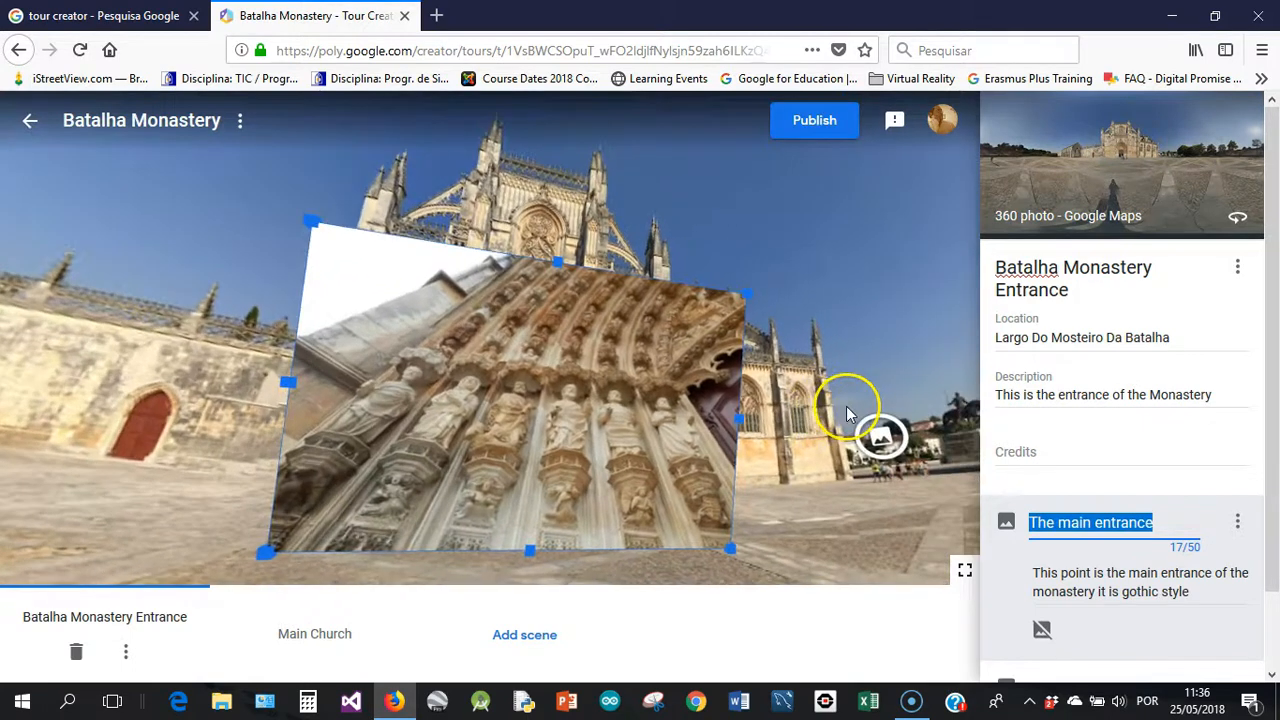
left_click(810, 462)
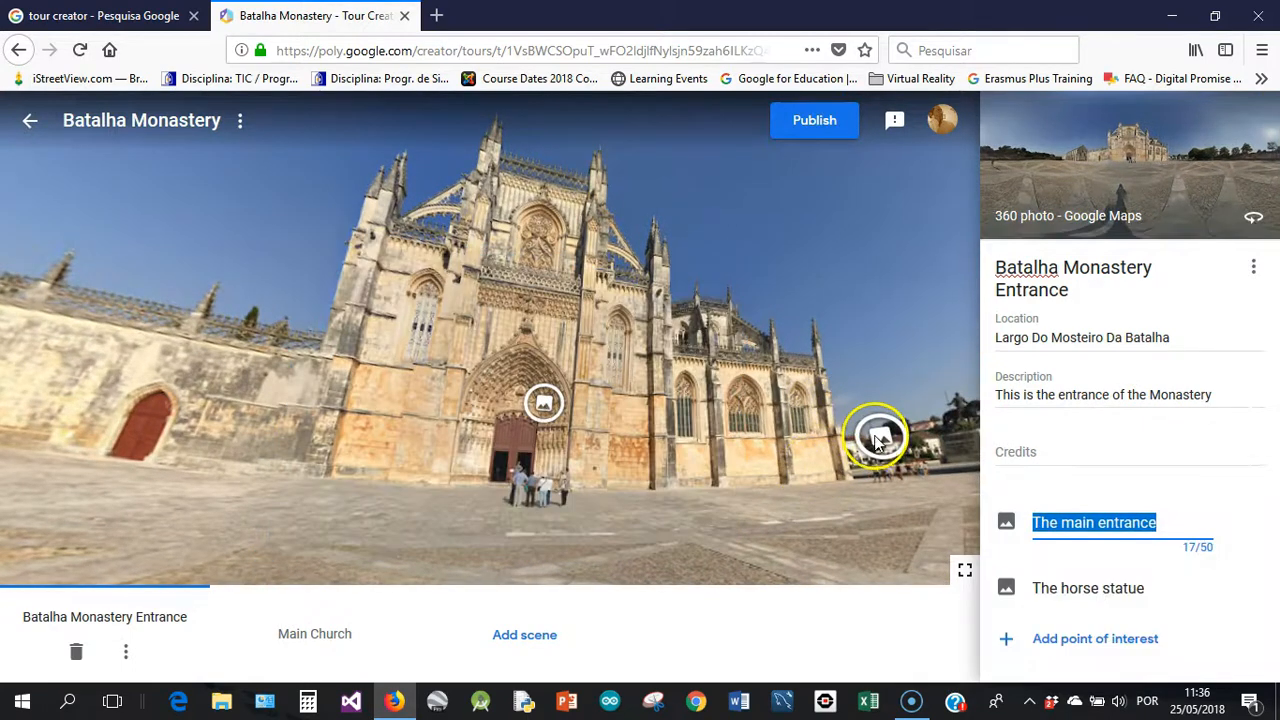
left_click(876, 437)
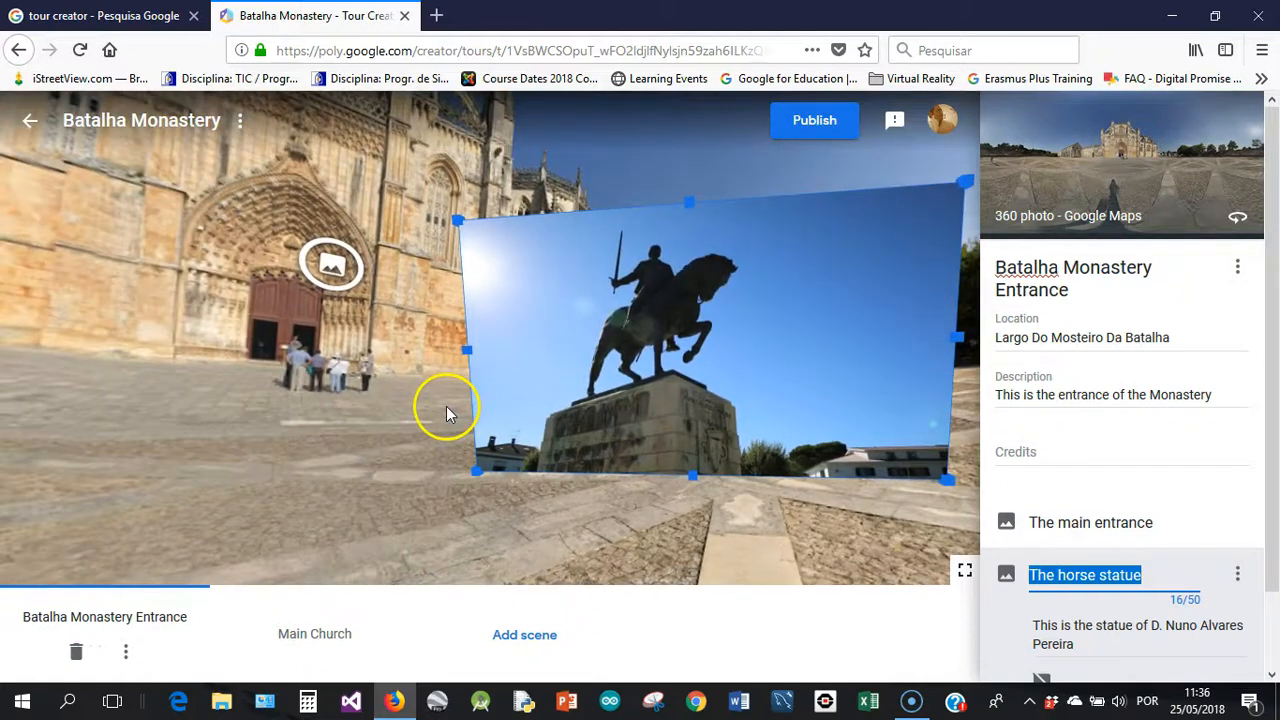
left_click(380, 413)
left_click(335, 633)
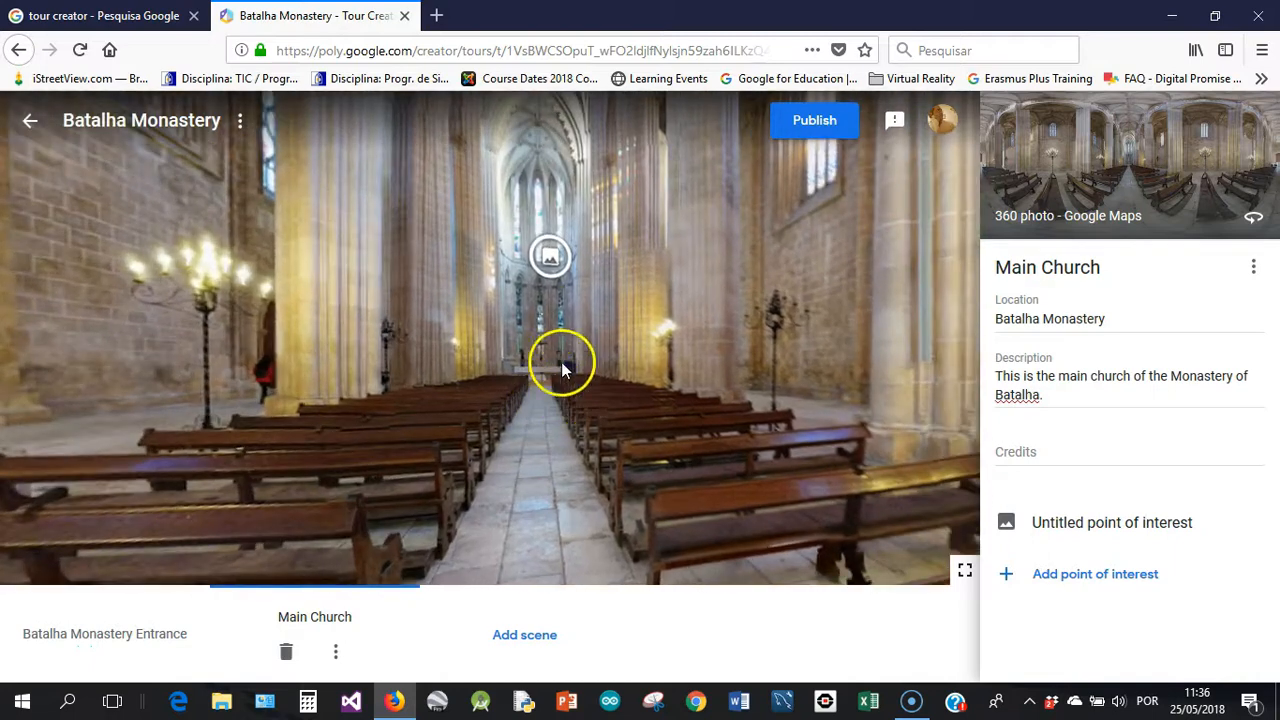
left_click(550, 258)
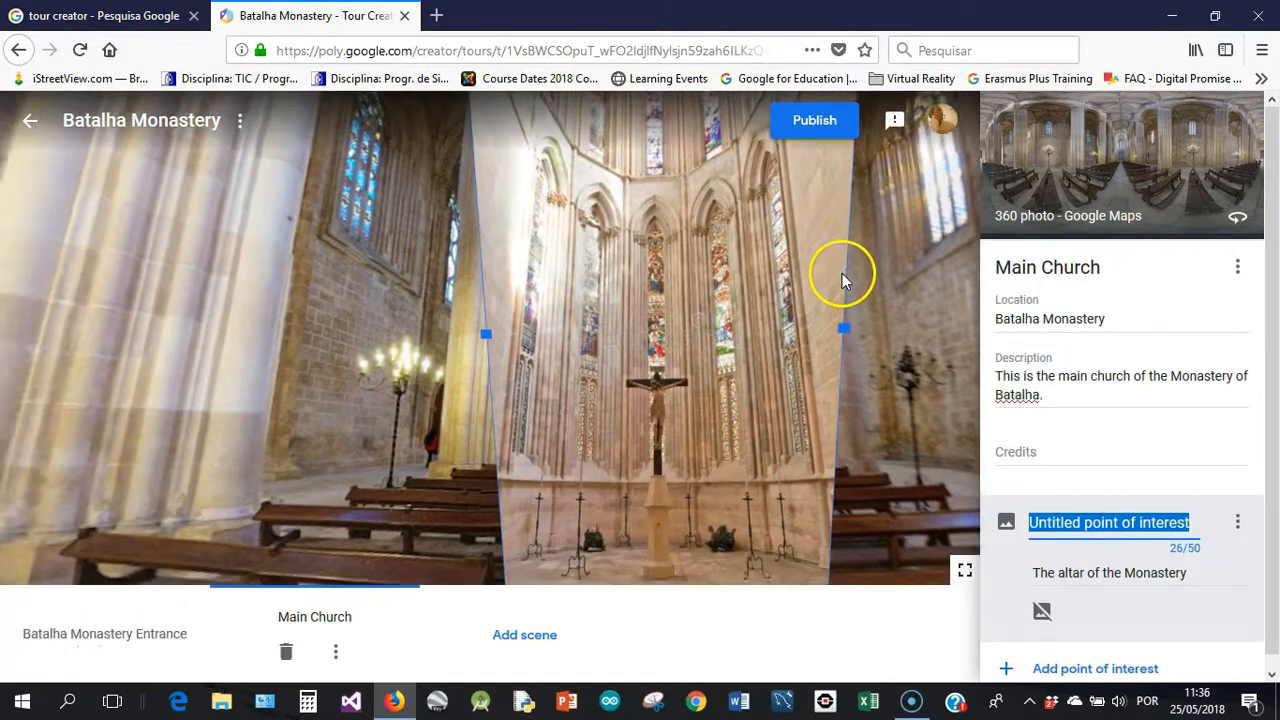
left_click(842, 273)
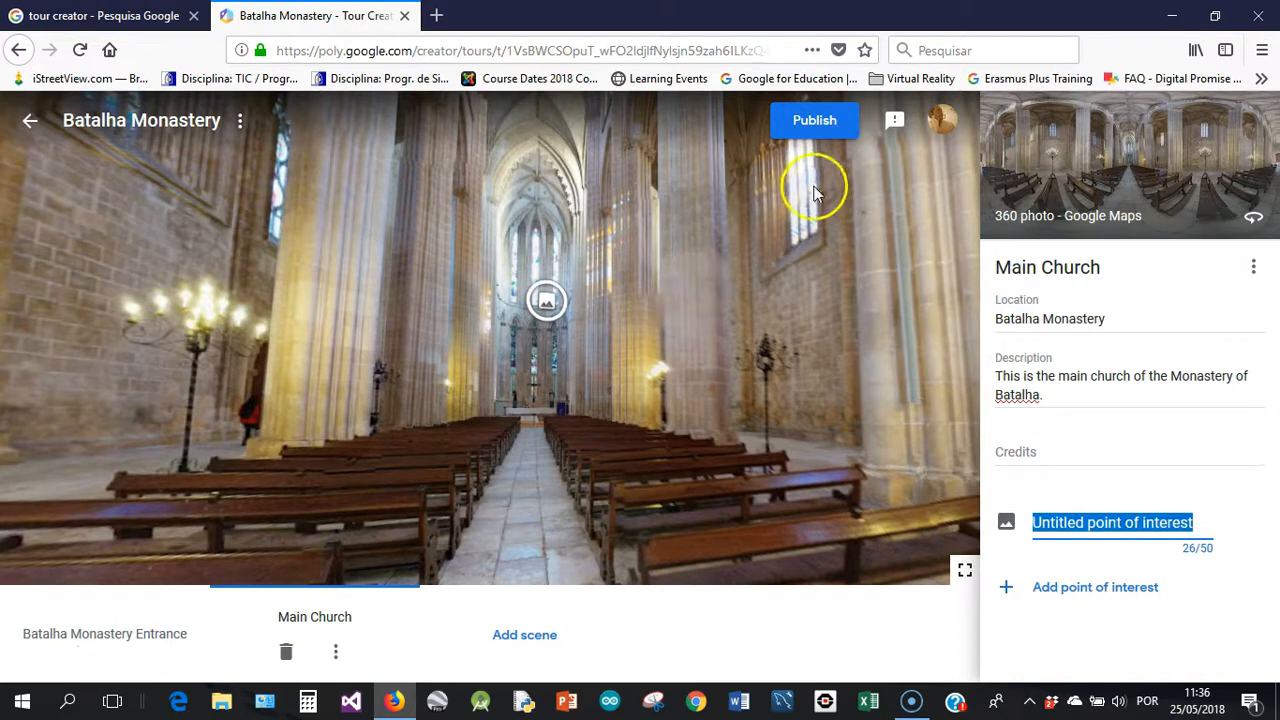
Step: Publish the Batalha Monastery tour with its visibility set to Public
left_click(815, 122)
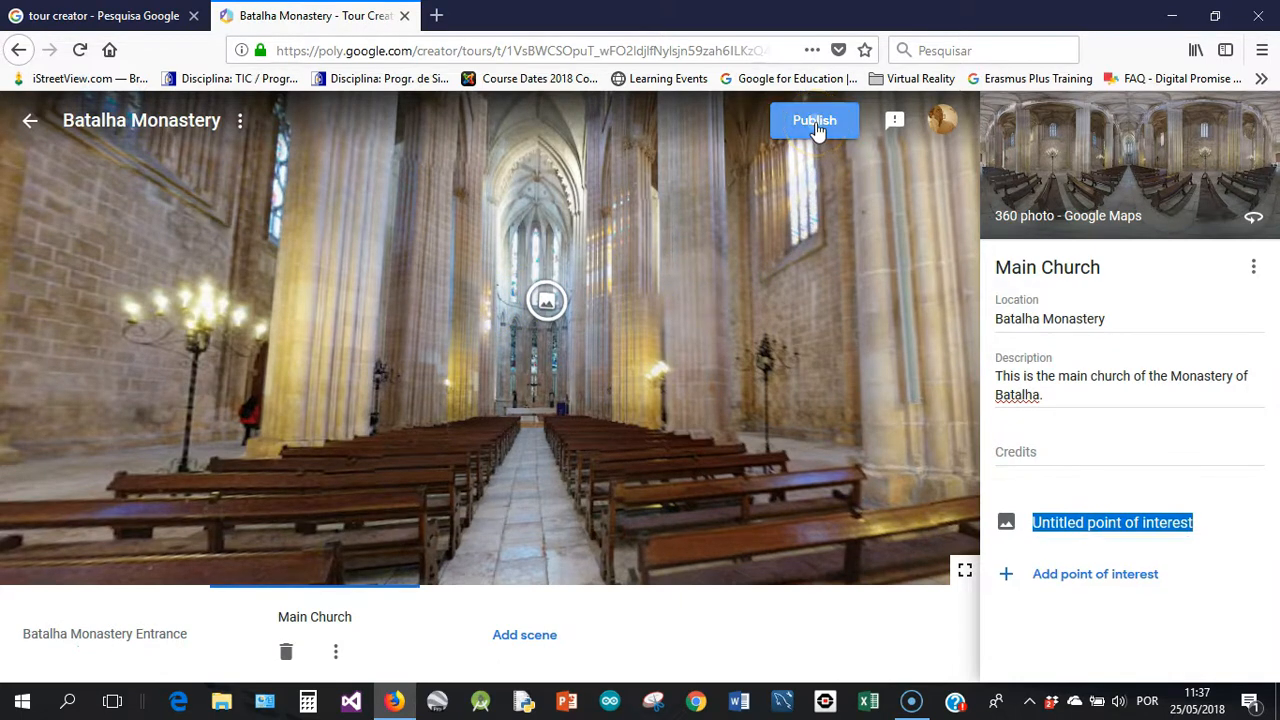
left_click(776, 424)
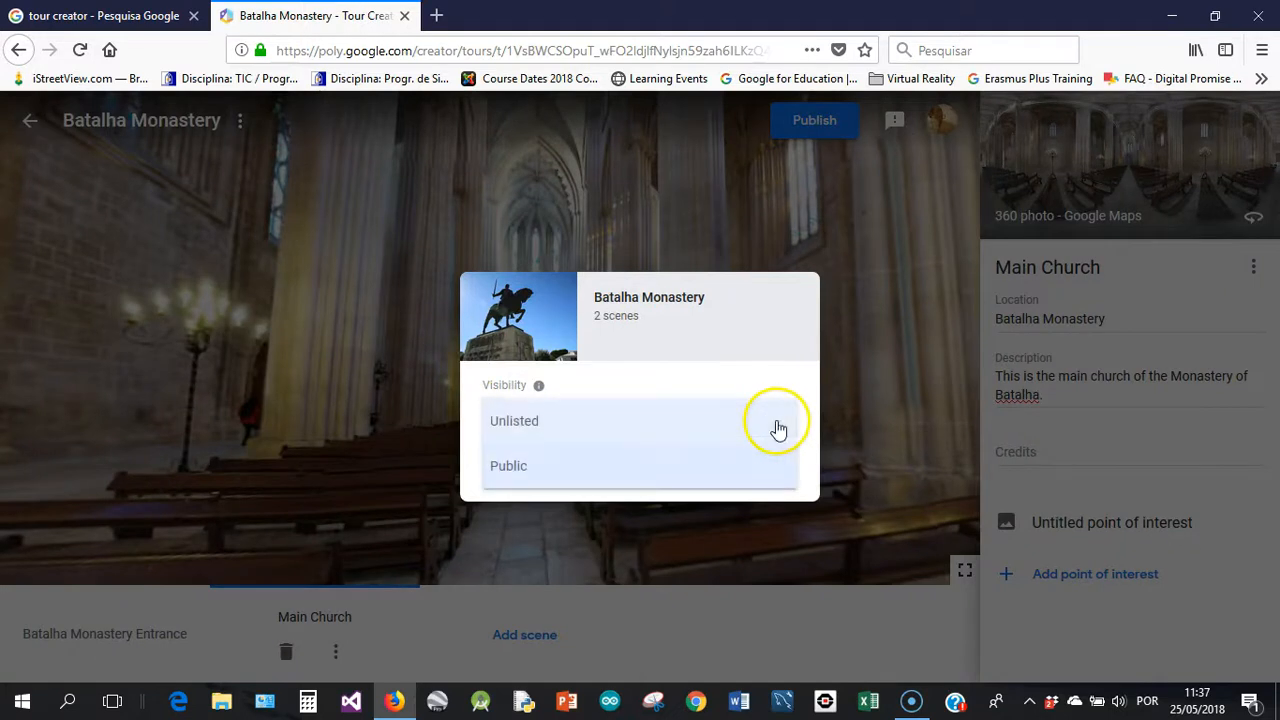
left_click(515, 467)
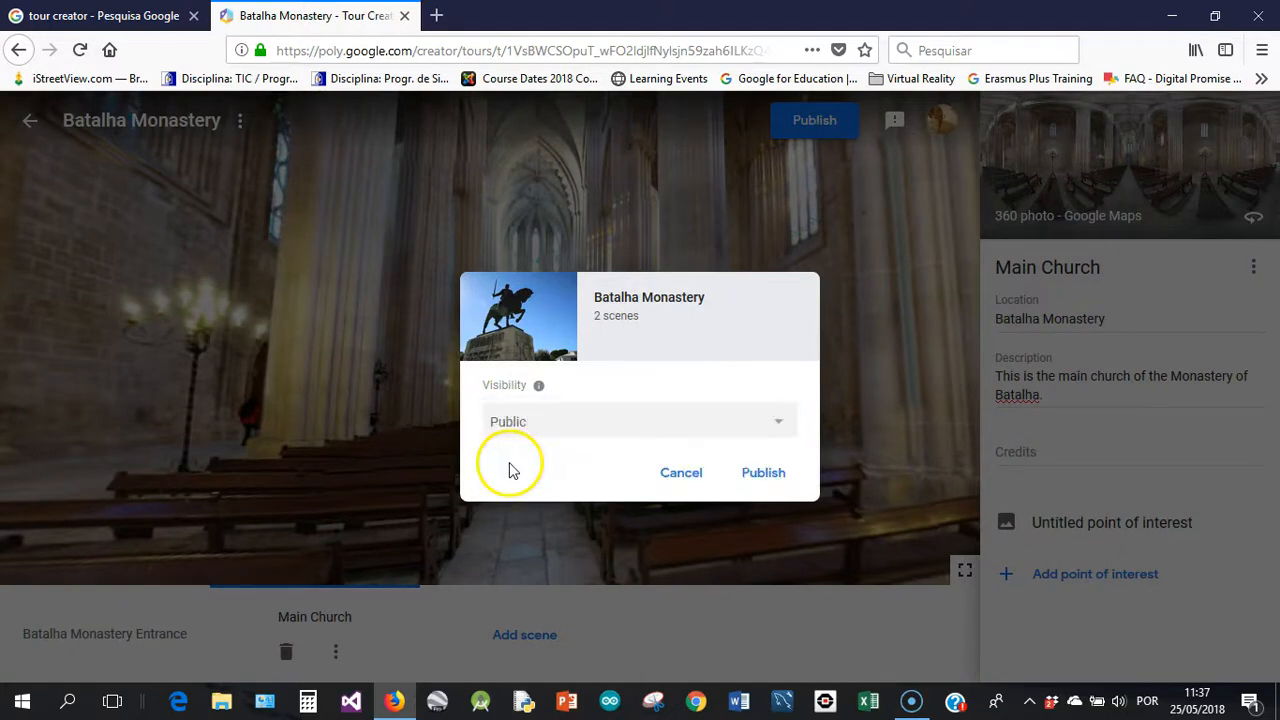
left_click(759, 472)
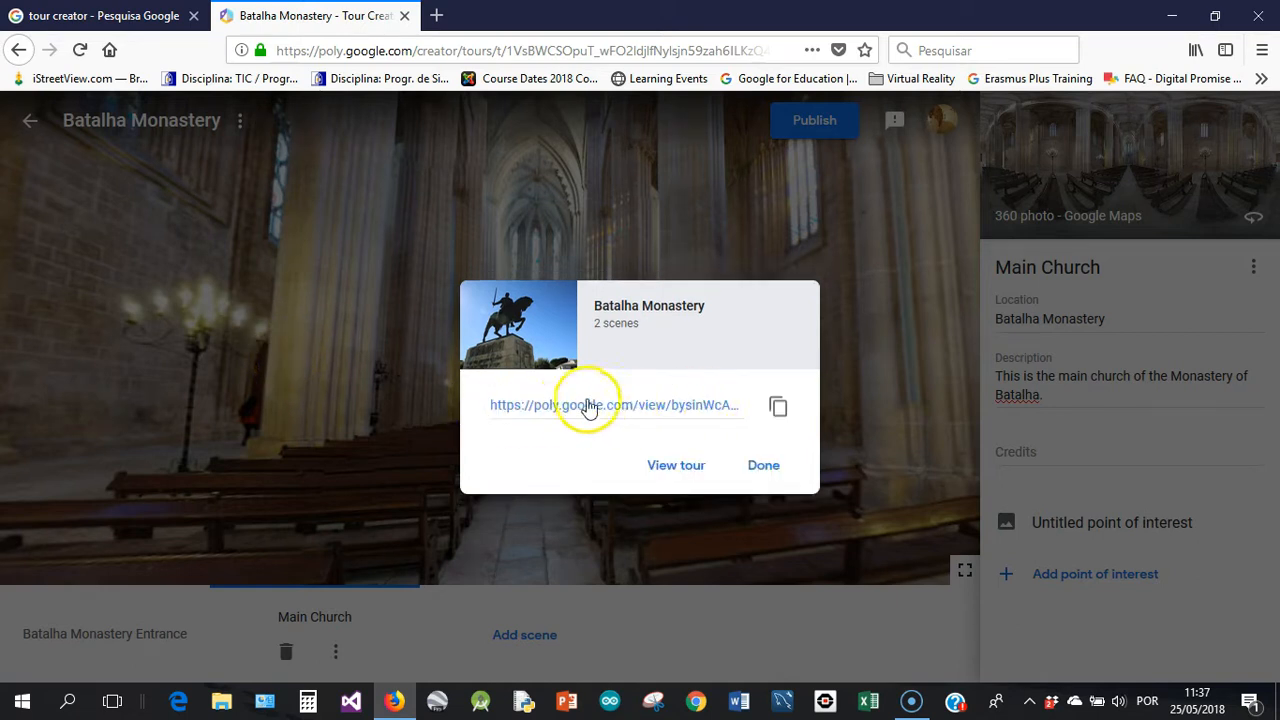
Step: View the published tour in Poly, look around the Batalha Monastery Entrance scene and examine the horse statue's overlay
left_click(672, 468)
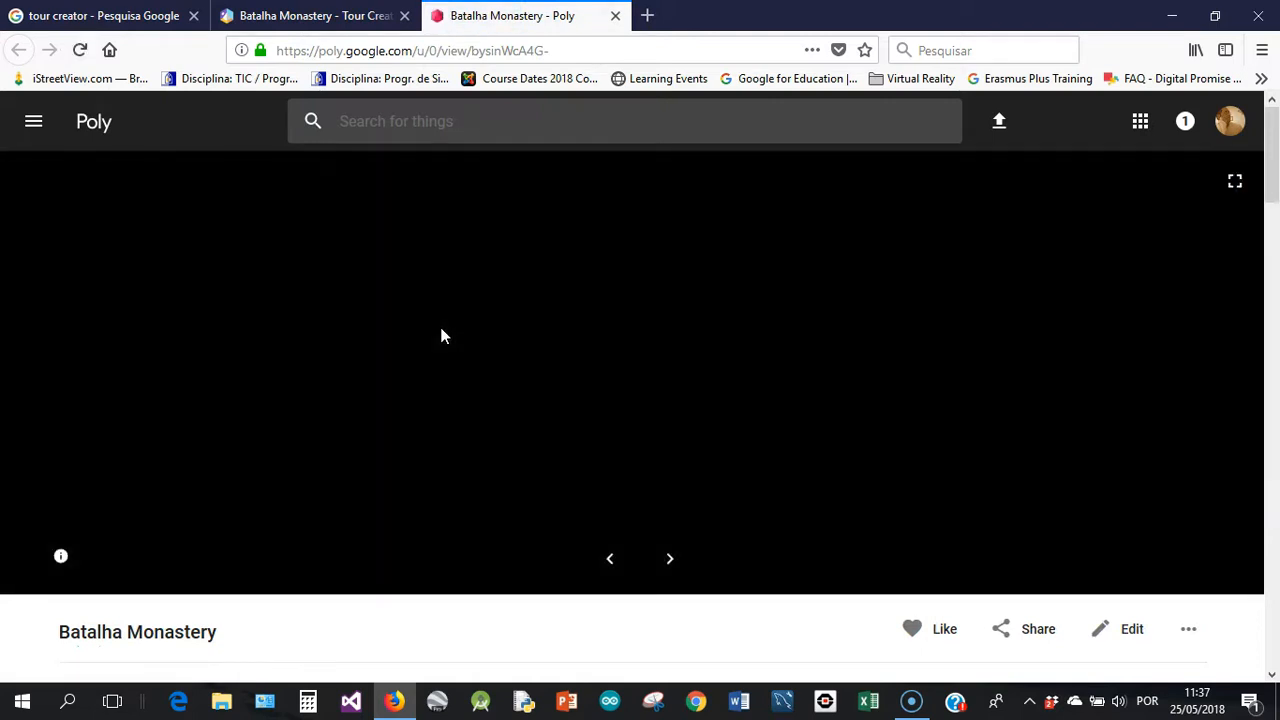
left_click(480, 332)
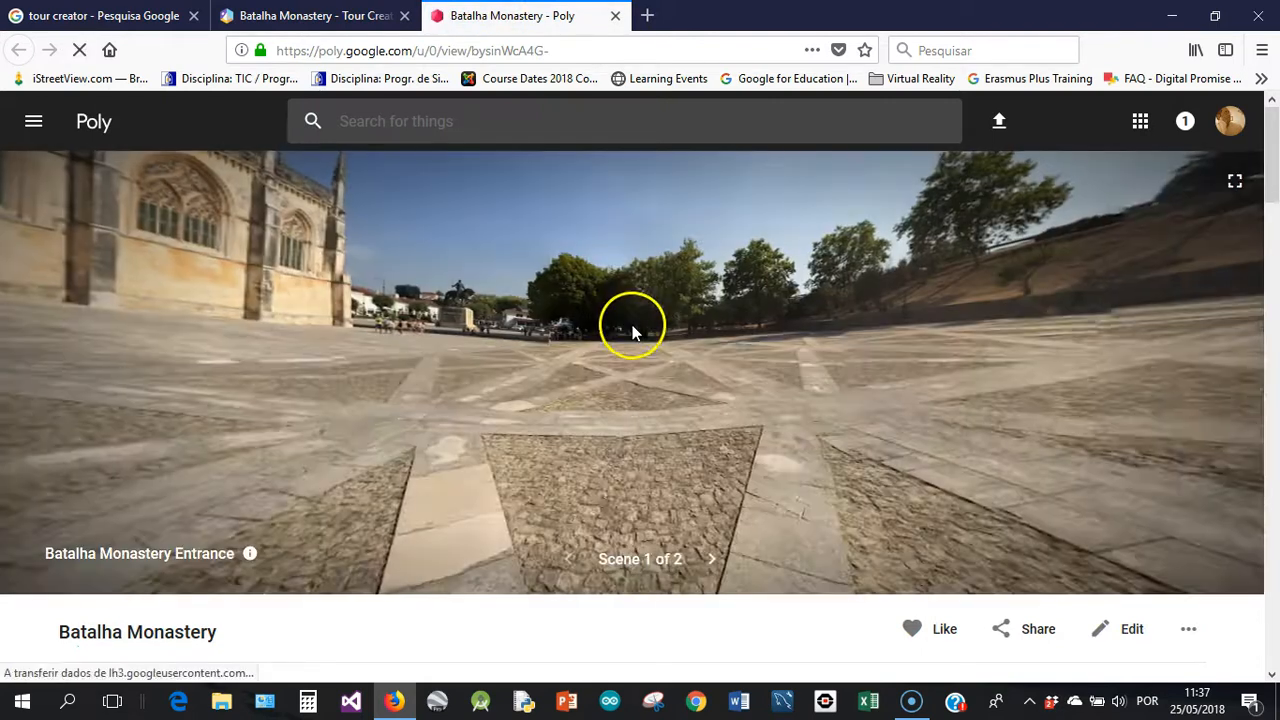
left_click_drag(505, 325, 709, 358)
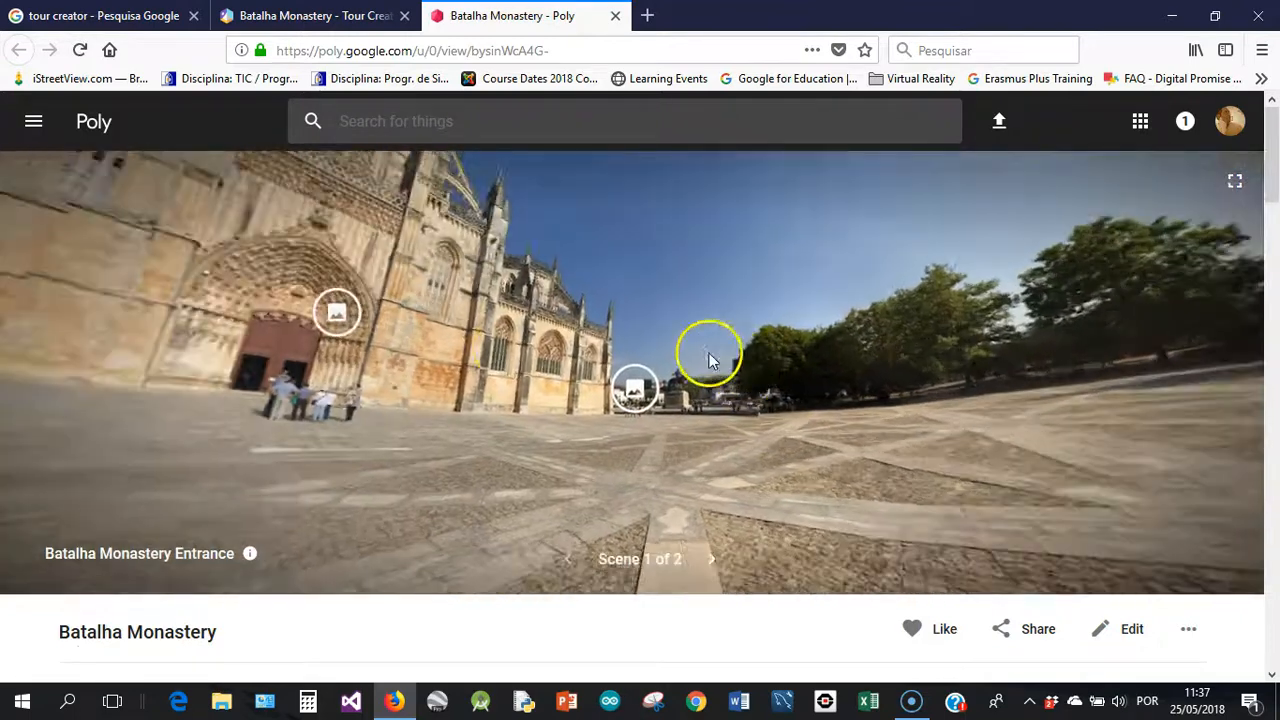
left_click_drag(415, 344, 433, 322)
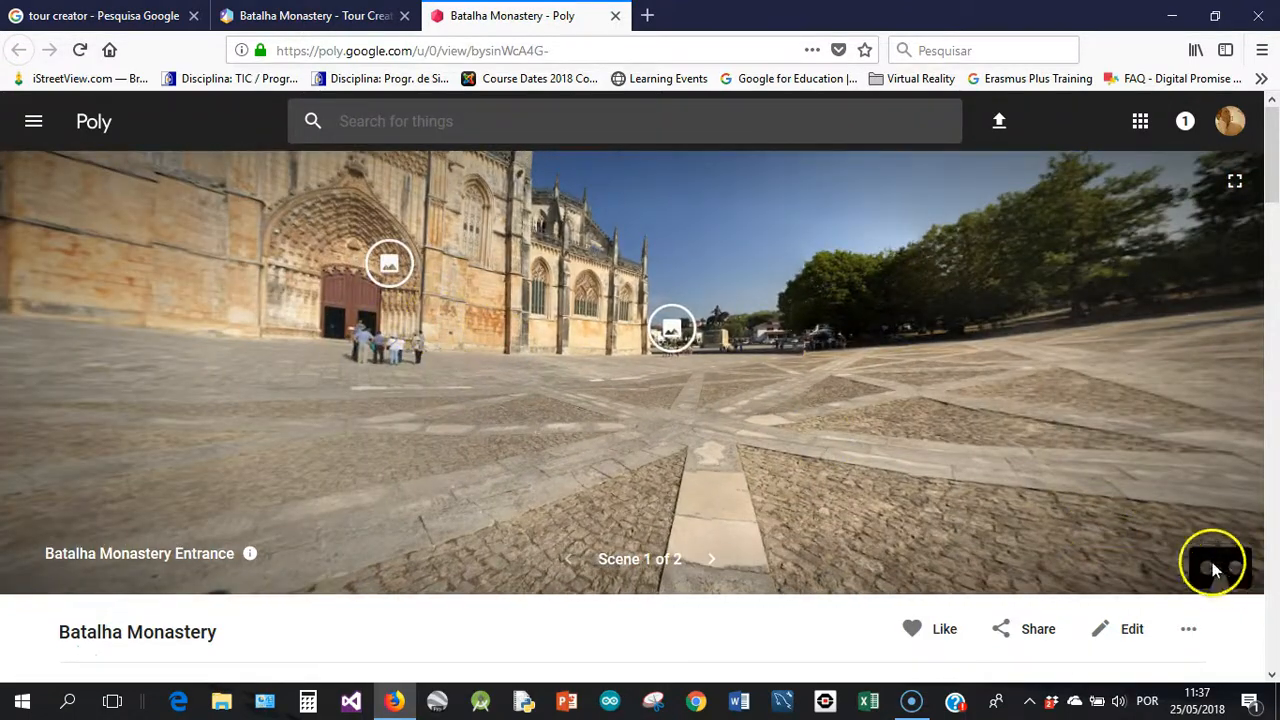
left_click_drag(391, 286, 471, 294)
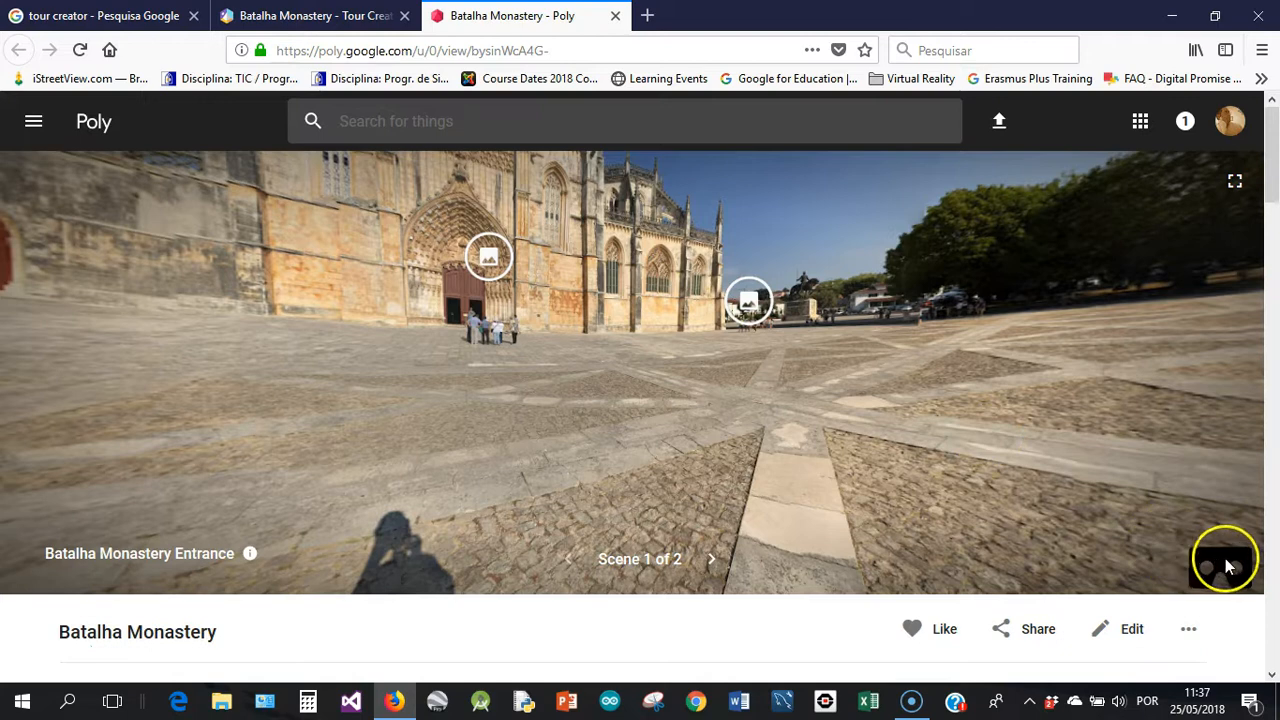
left_click_drag(700, 386, 633, 405)
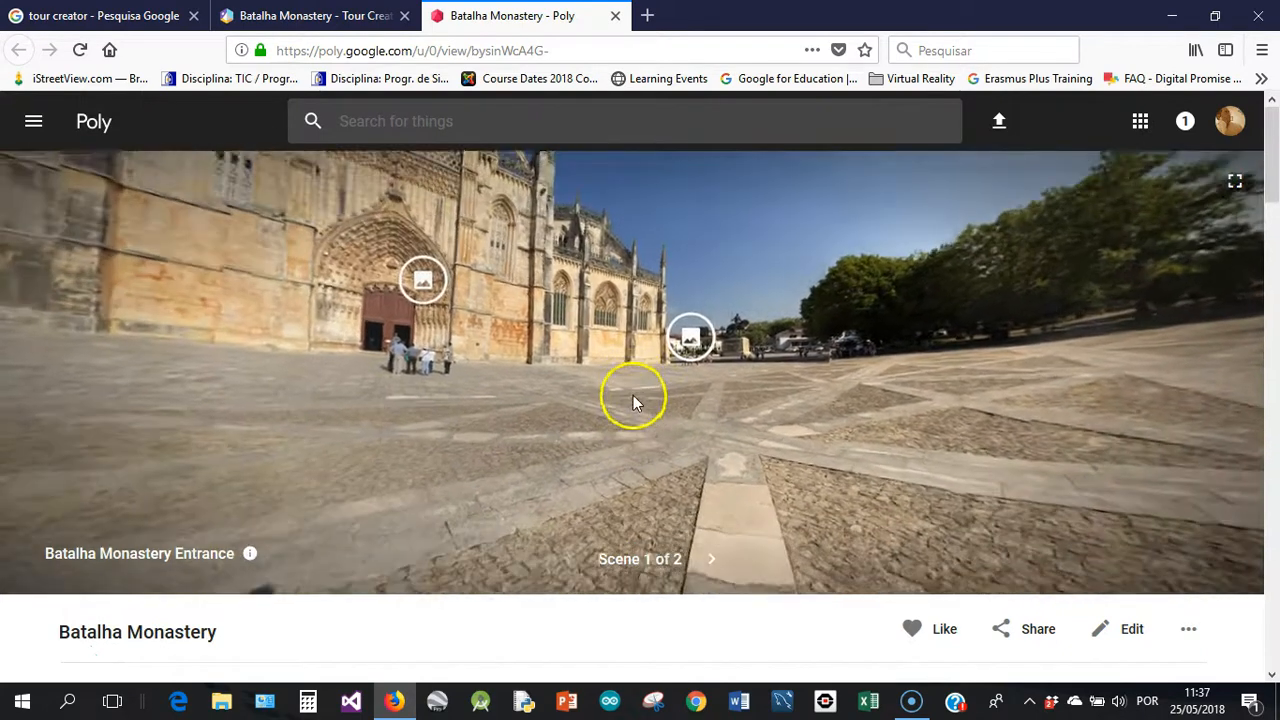
left_click(689, 340)
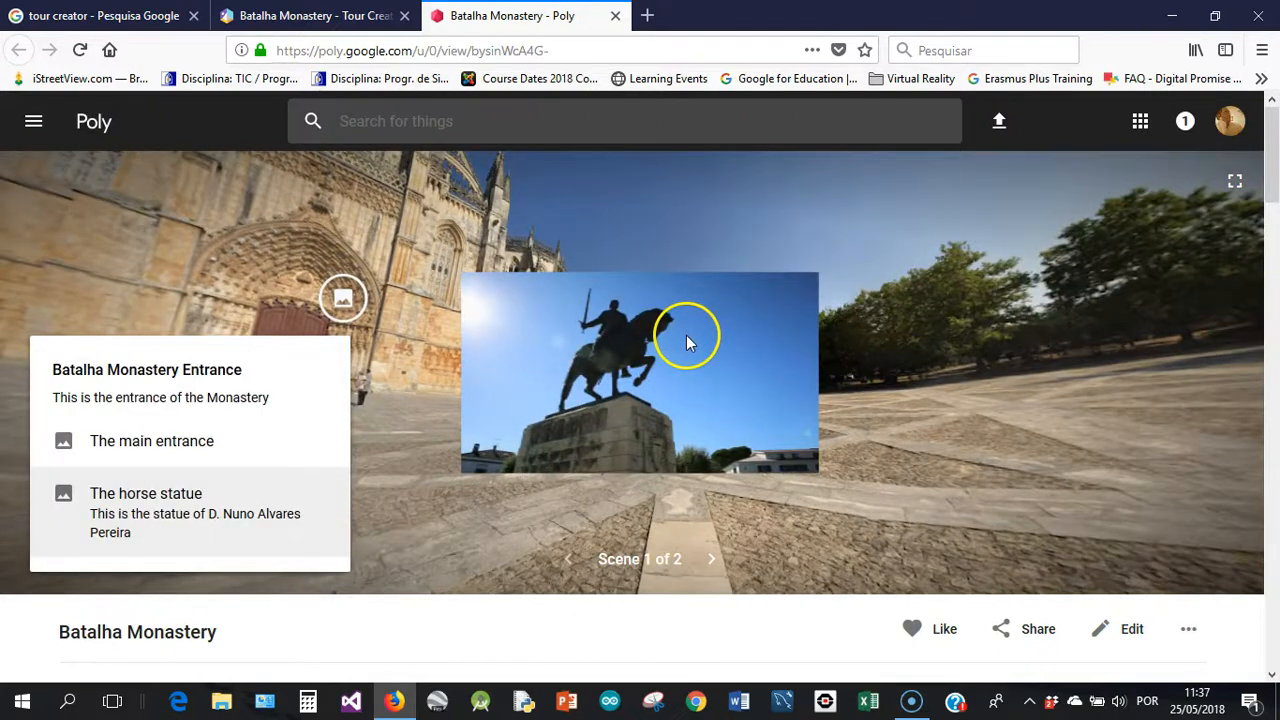
left_click(390, 388)
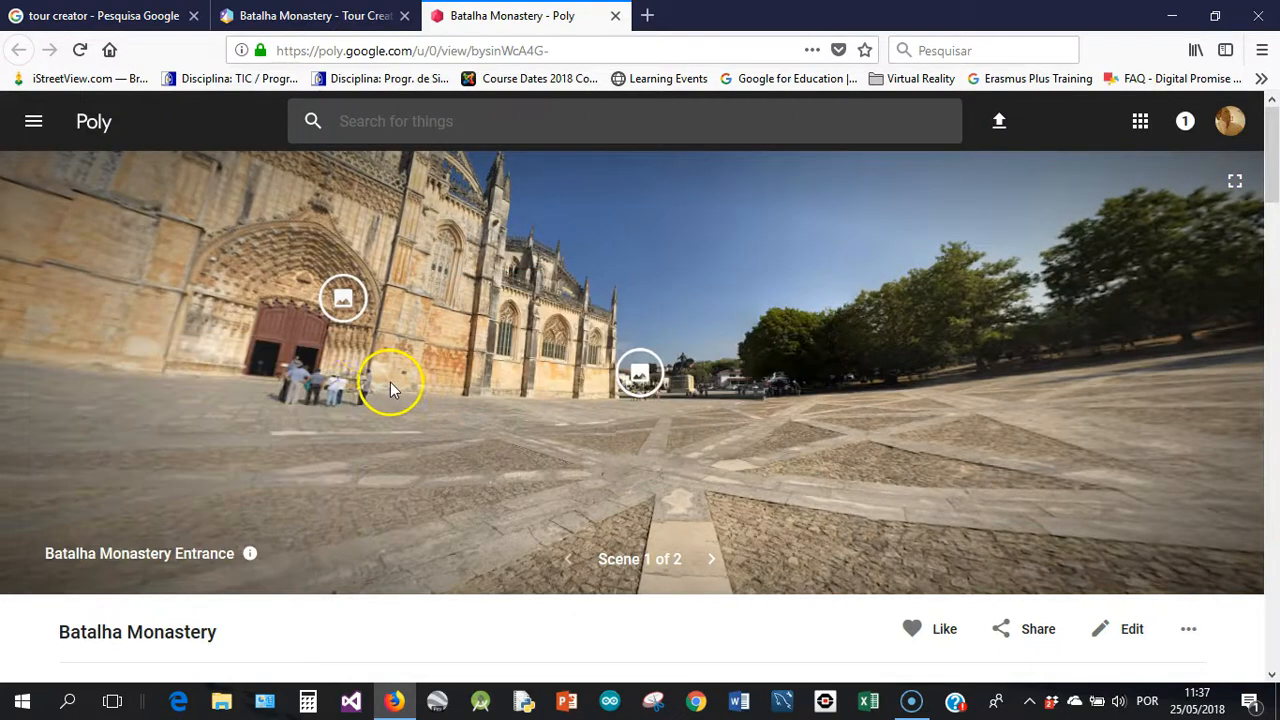
Step: Examine the main entrance's image overlay and the altar's overlay in the Main Church scene of the published tour
left_click(343, 296)
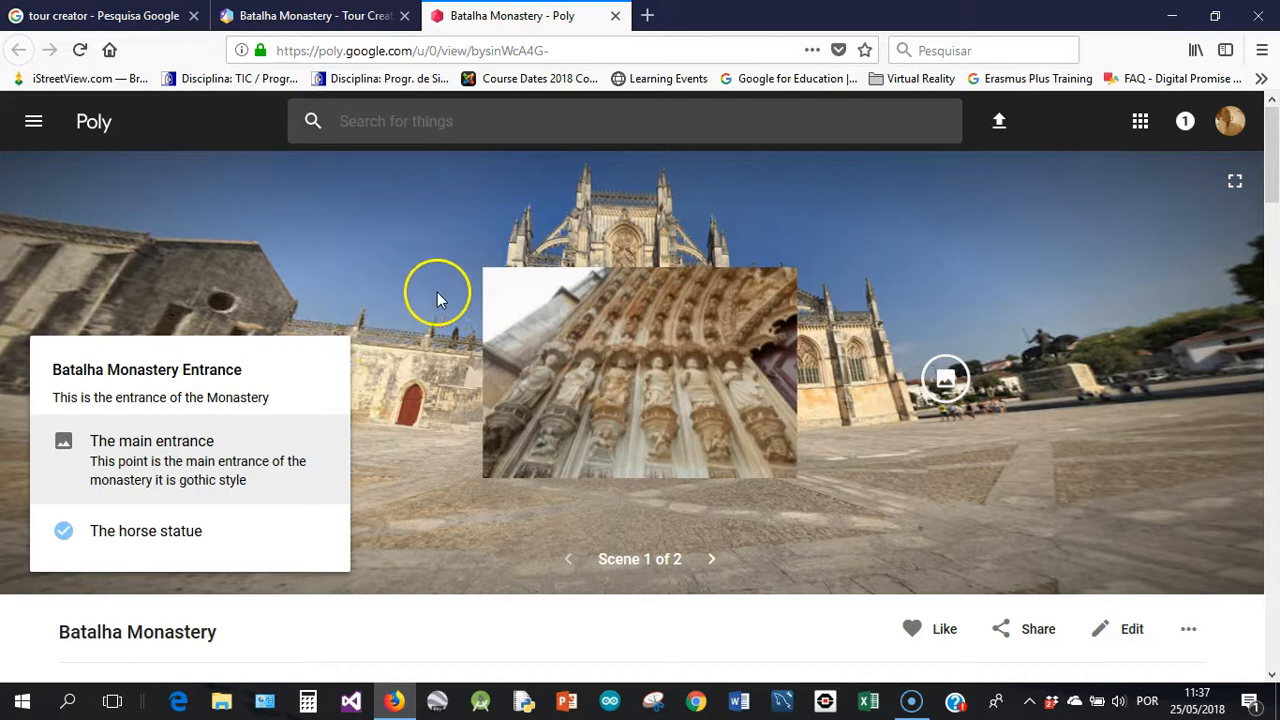
left_click(427, 297)
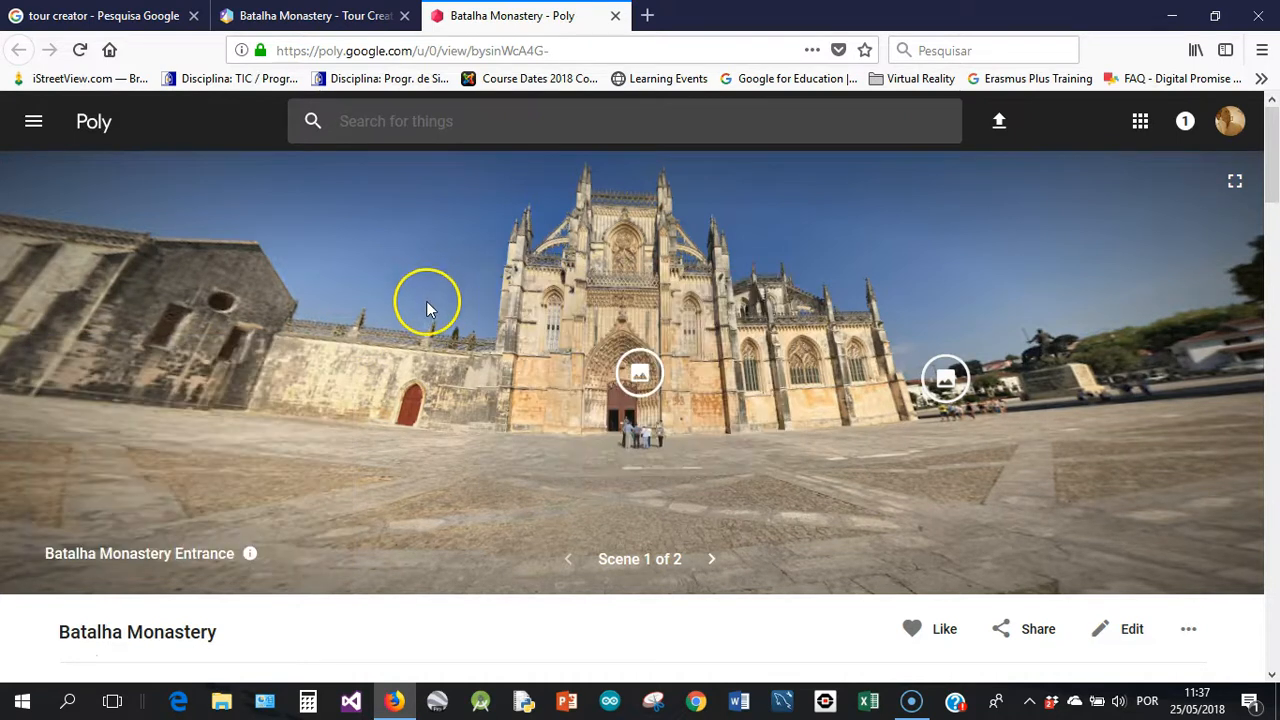
left_click(712, 560)
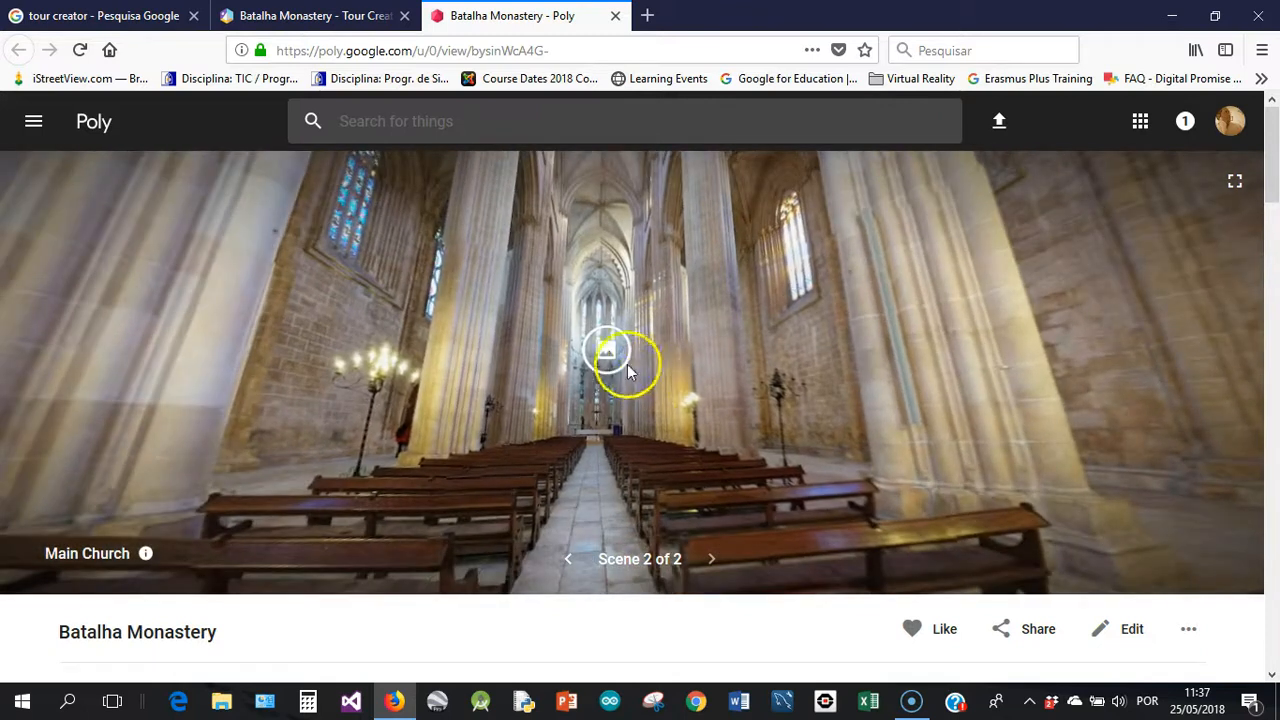
left_click(606, 349)
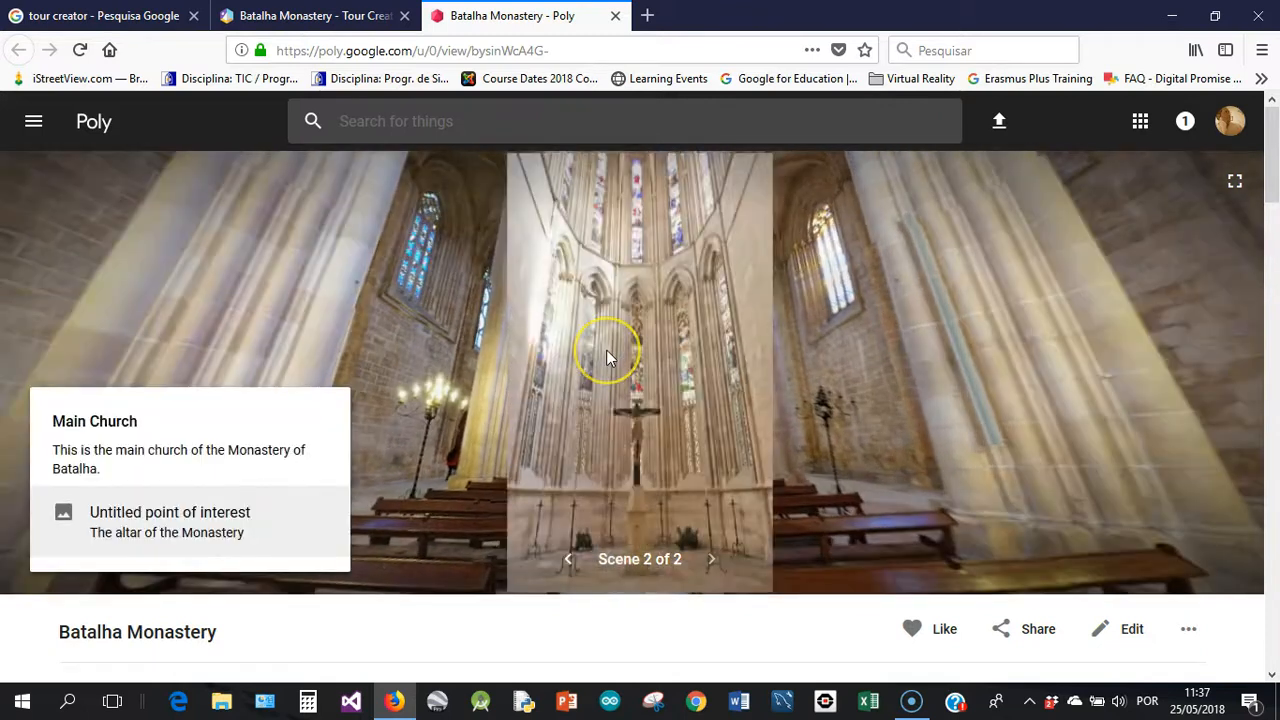
left_click(565, 382)
left_click(424, 327)
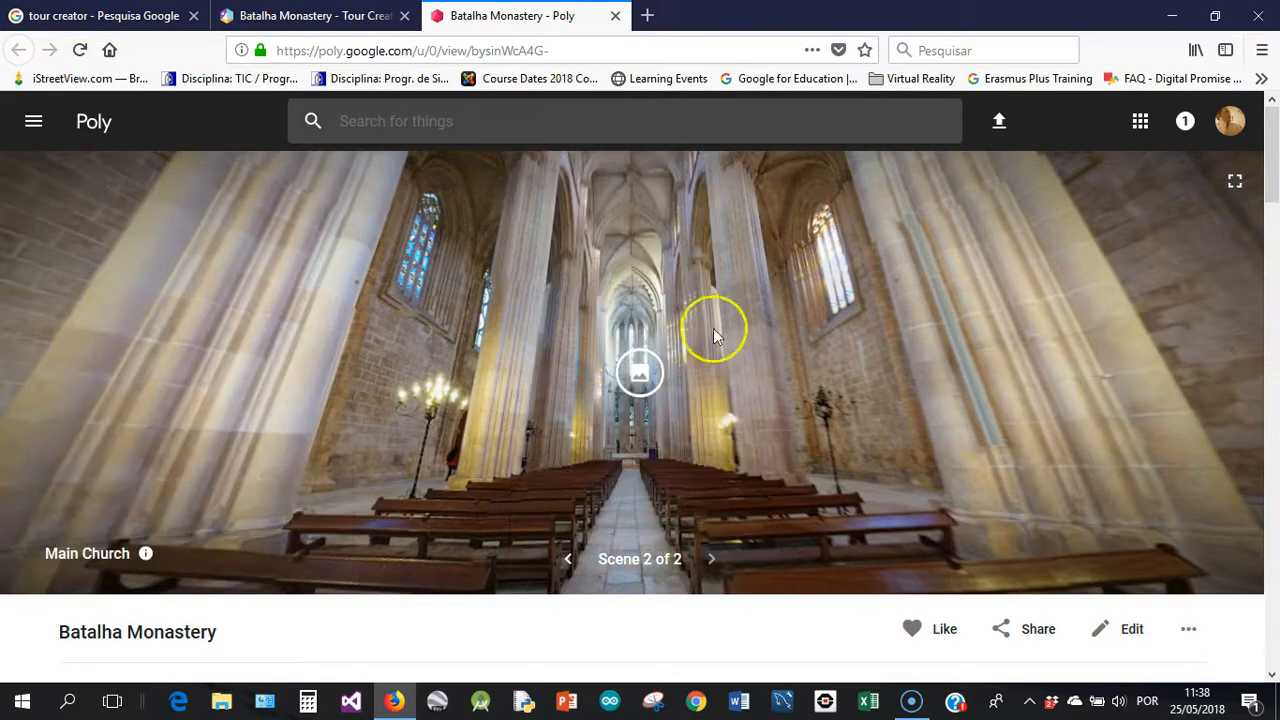
left_click_drag(999, 247, 986, 348)
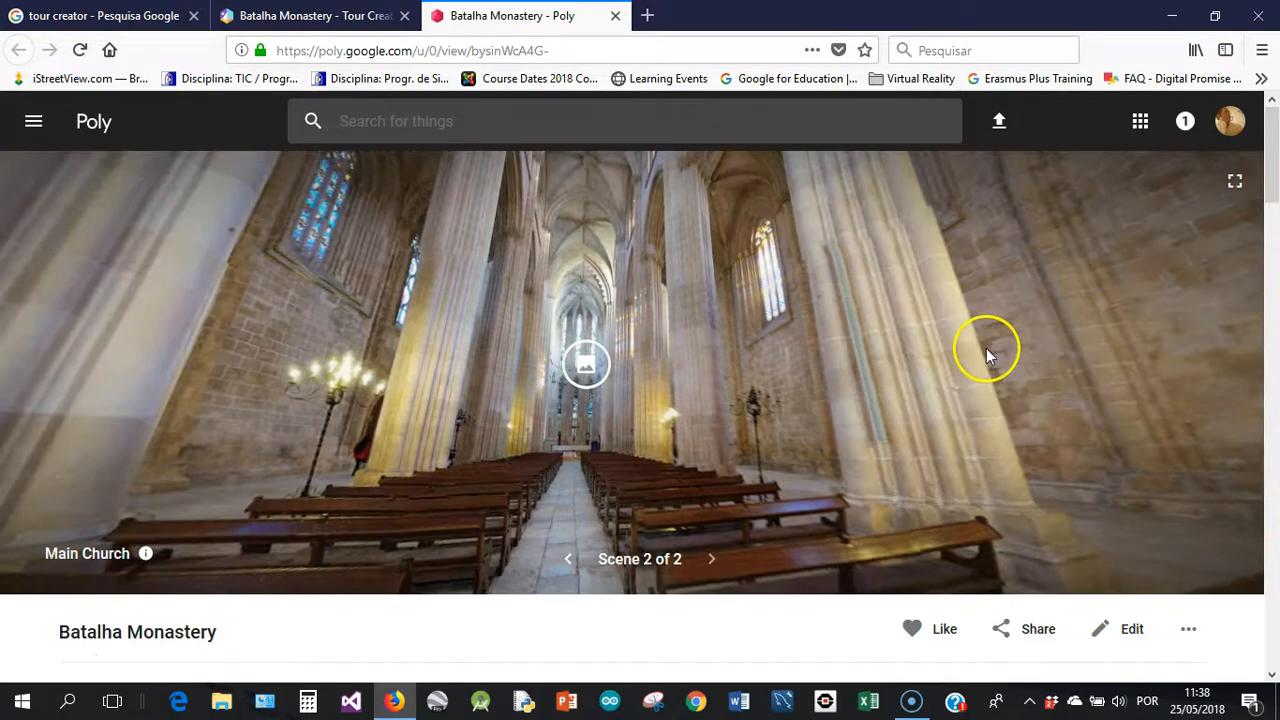
Step: View the published tour's sharing options and select its full iframe embed code, closing the sharing window when done
left_click(1030, 630)
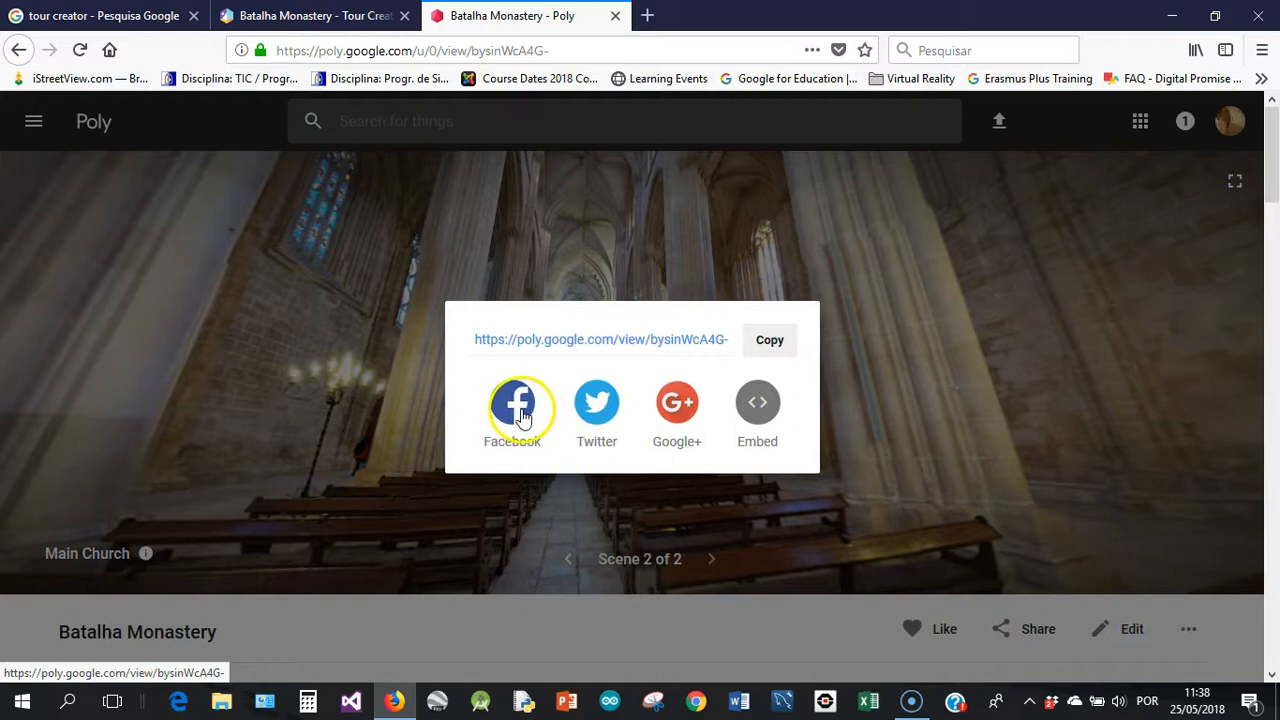
left_click(757, 403)
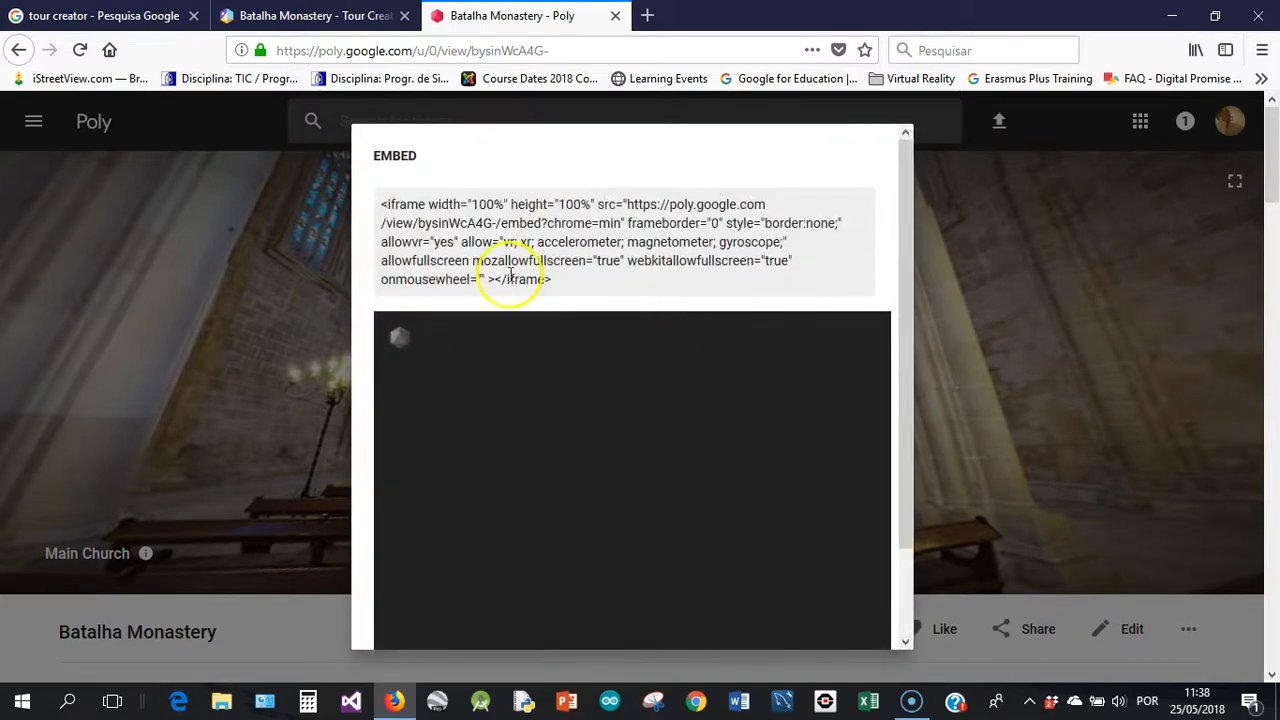
left_click(382, 206)
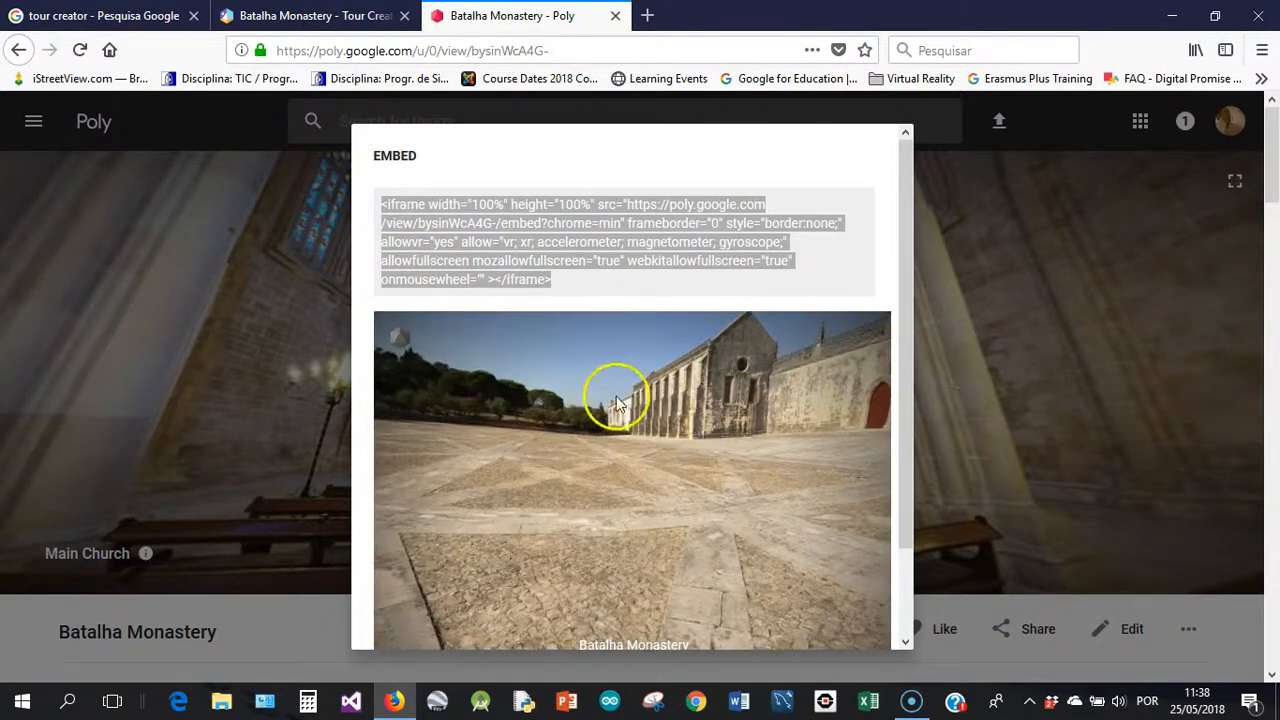
left_click(223, 312)
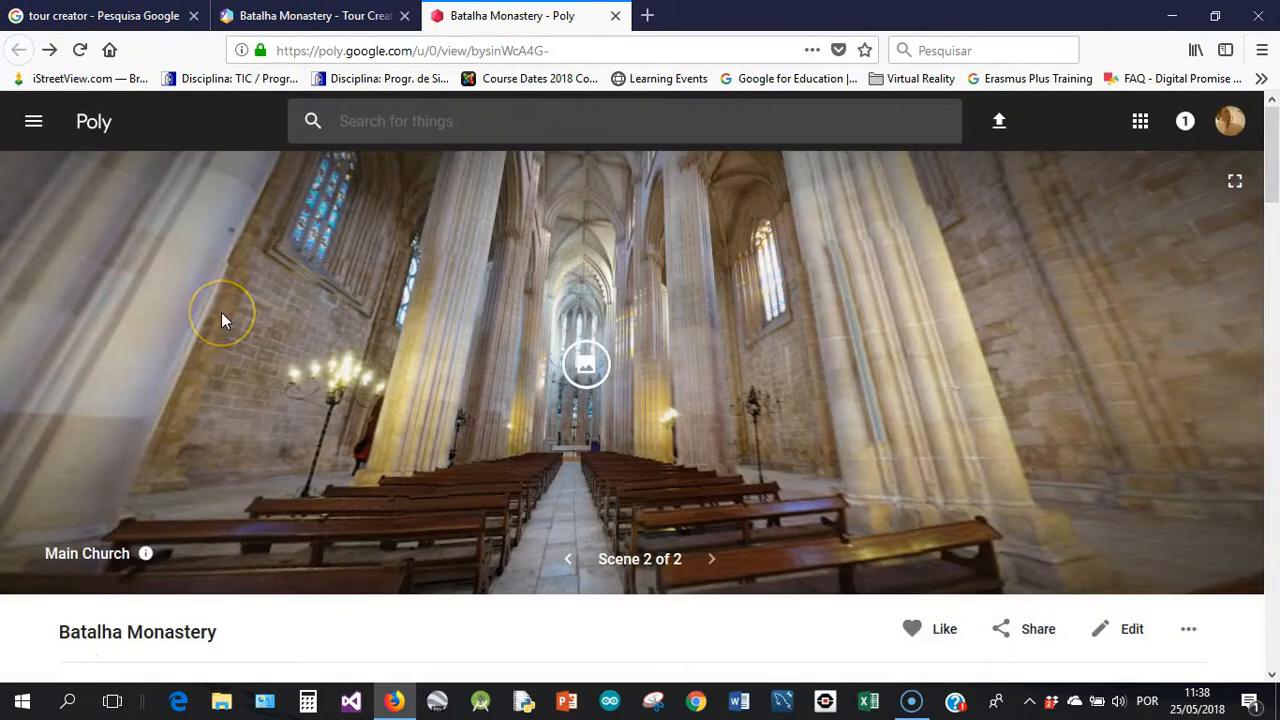